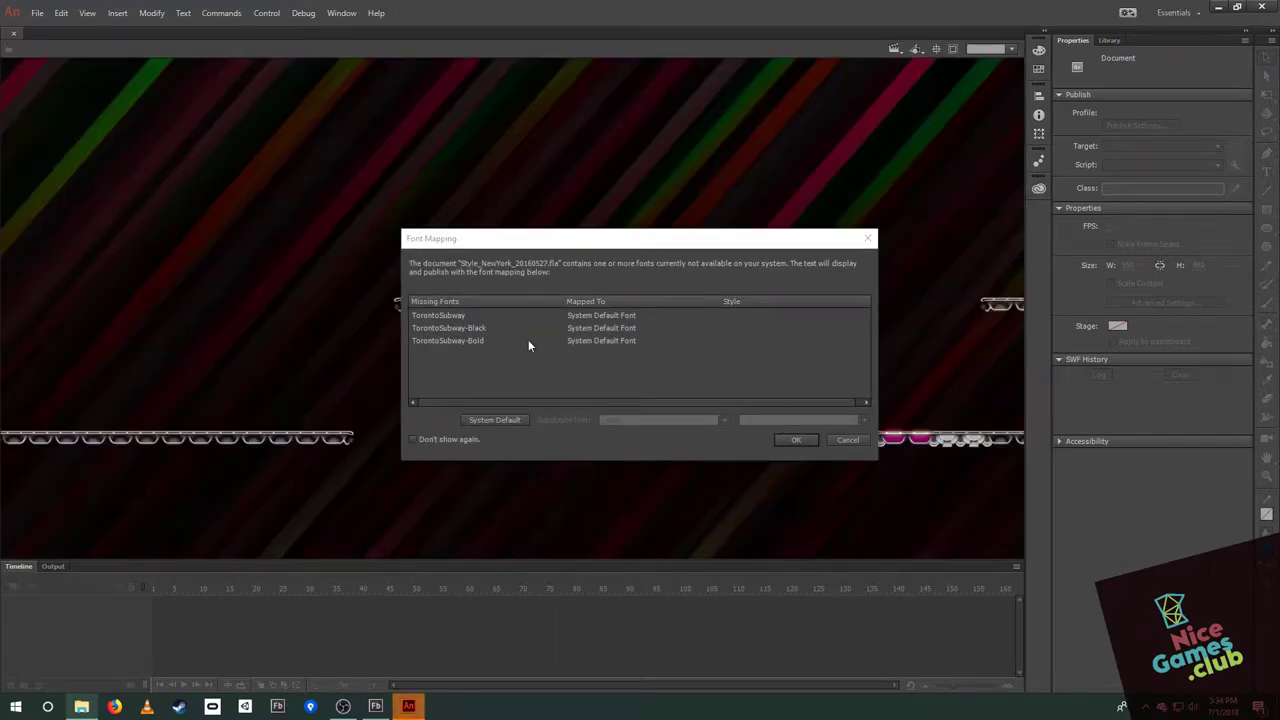
- Accept the default font mapping for Style_NewYork_20160527.fla and dismiss the What's New notice
left_click(798, 439)
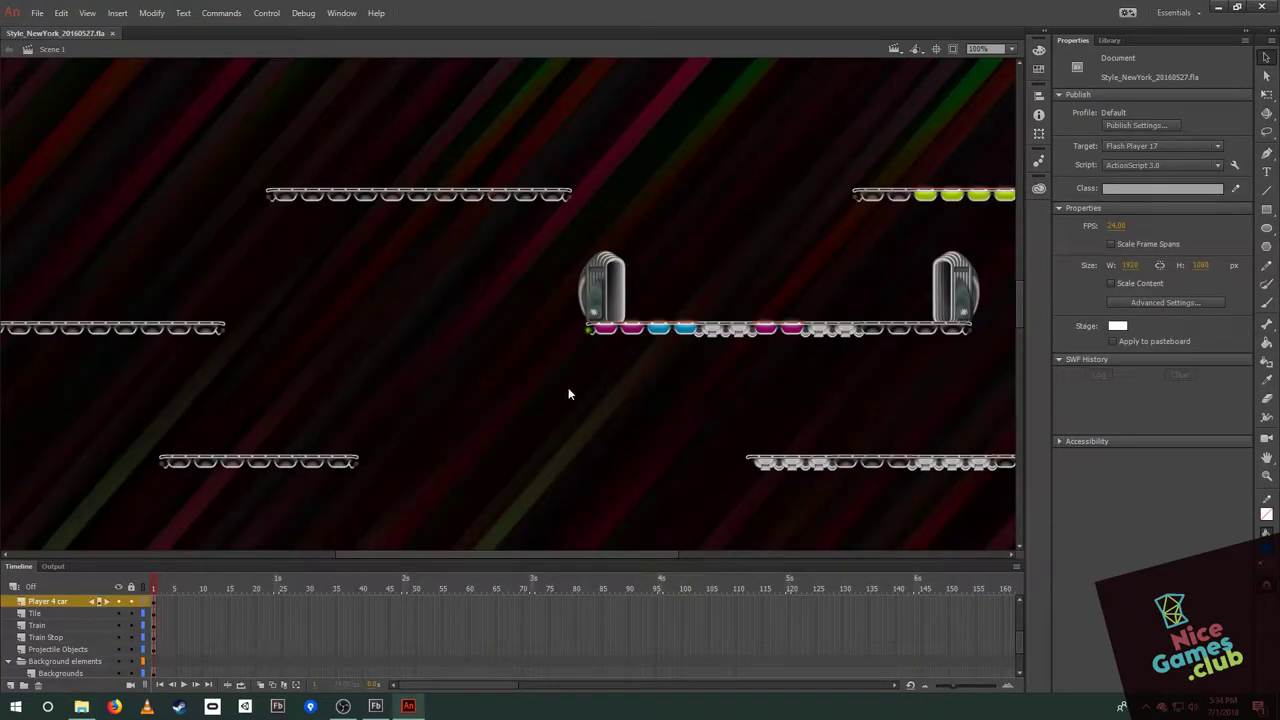
left_click(6, 496)
left_click(306, 423)
key("ctrl+minus")
key("ctrl+minus")
key("ctrl+minus")
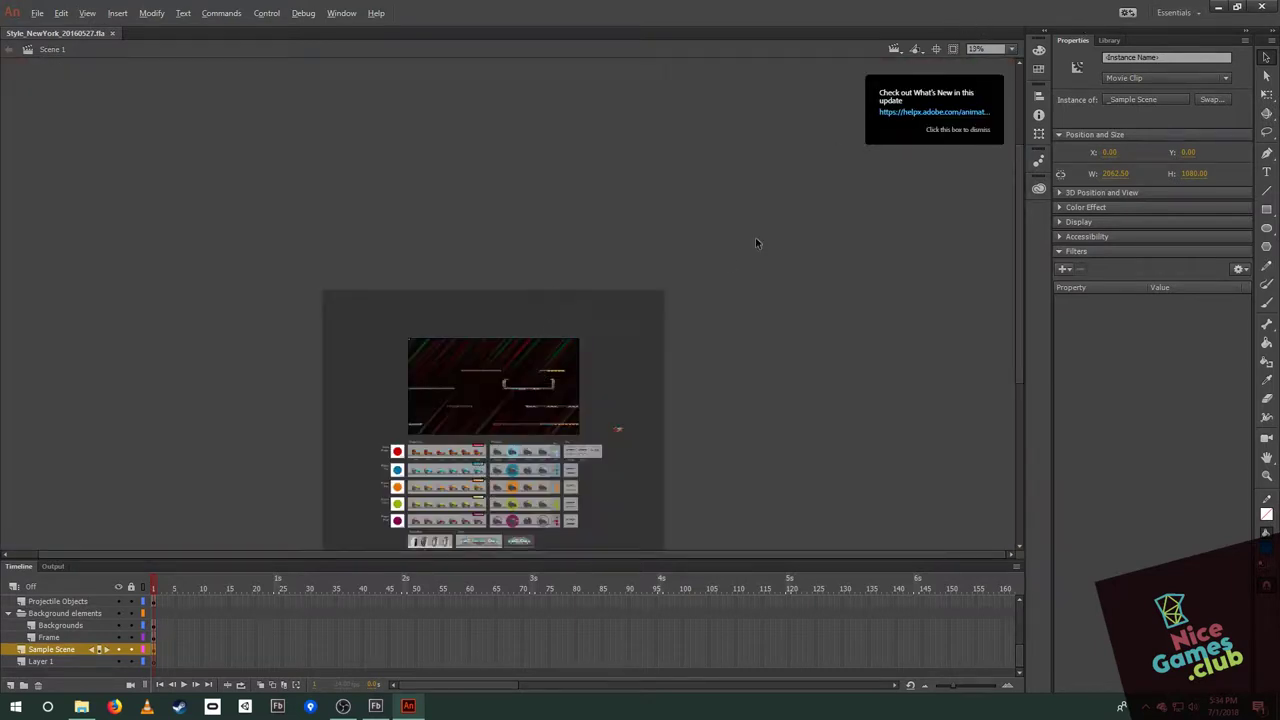
left_click(968, 134)
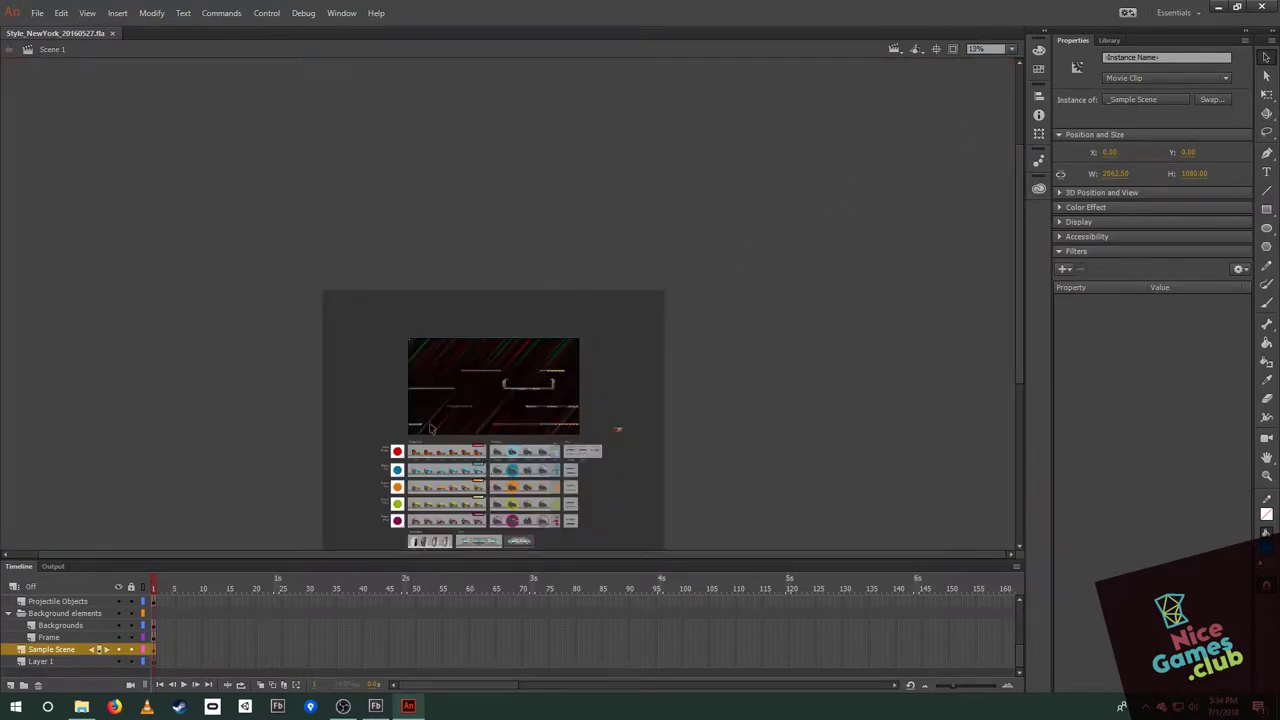
- Examine the New York style sheet's player car, projectile and tile rows below the sample scene
scroll(432, 542, "up", 1)
scroll(430, 543, "up", 5)
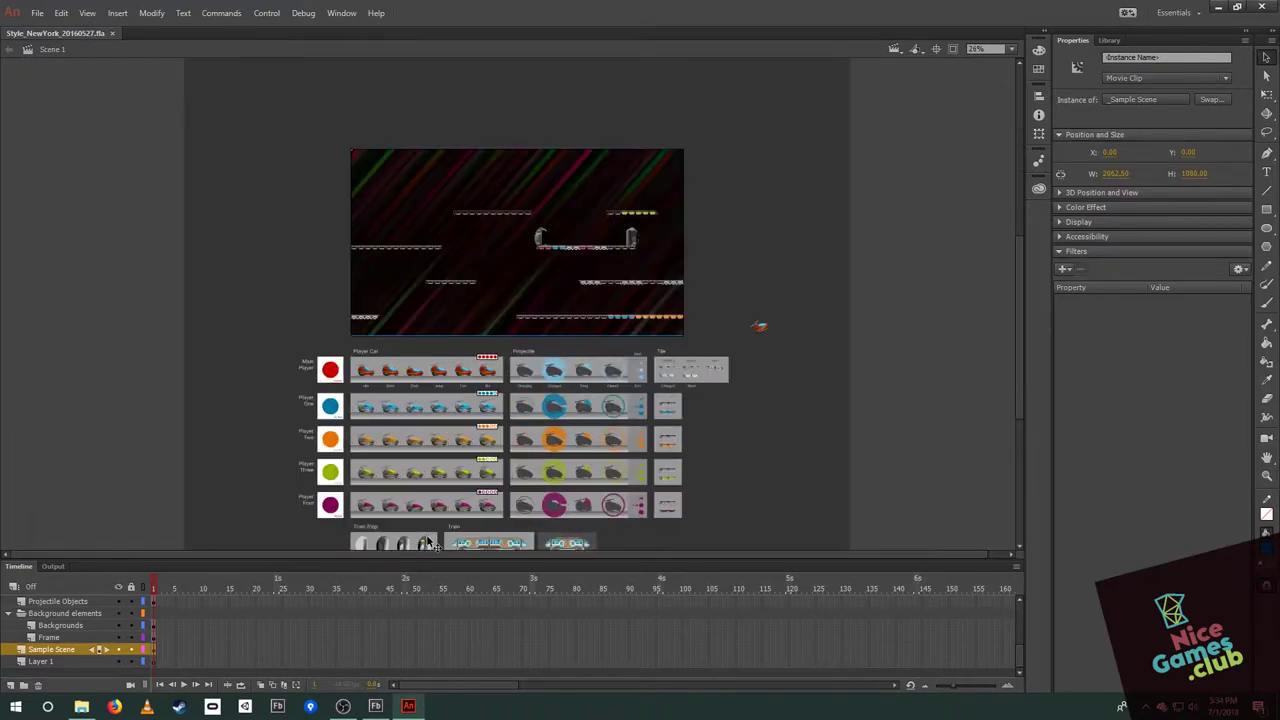
scroll(428, 540, "up", 1)
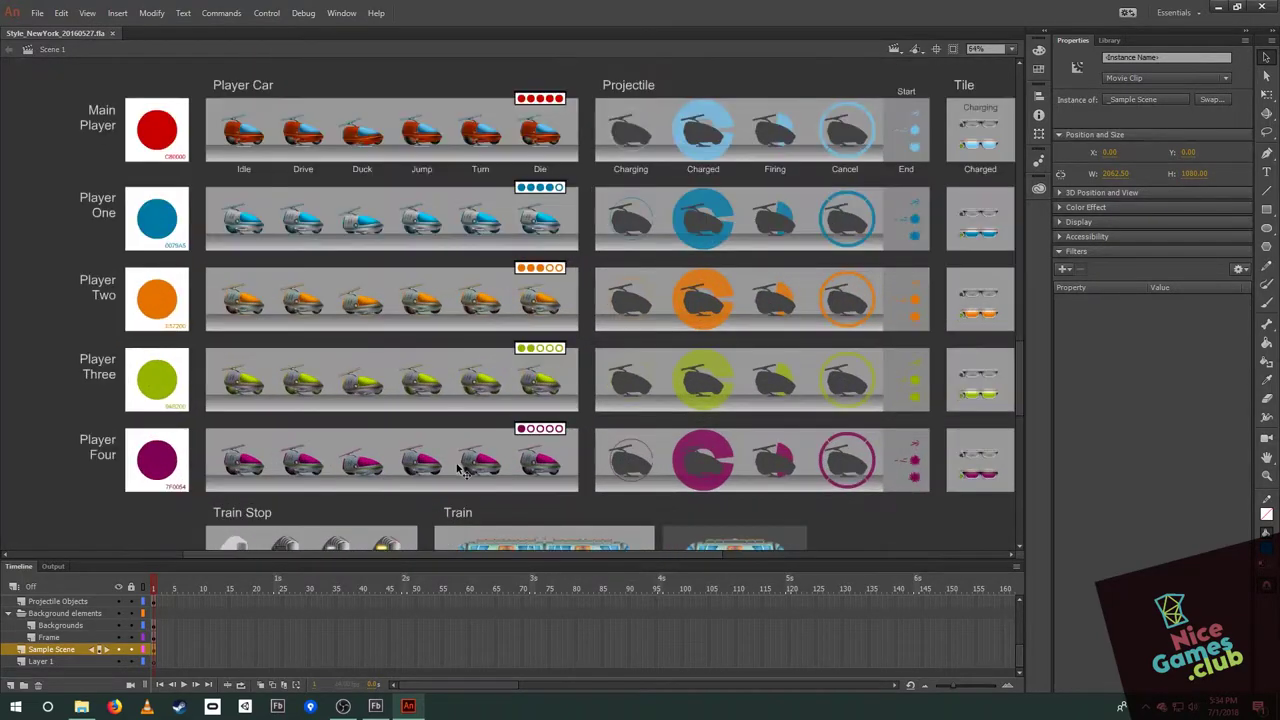
scroll(459, 456, "down", 1)
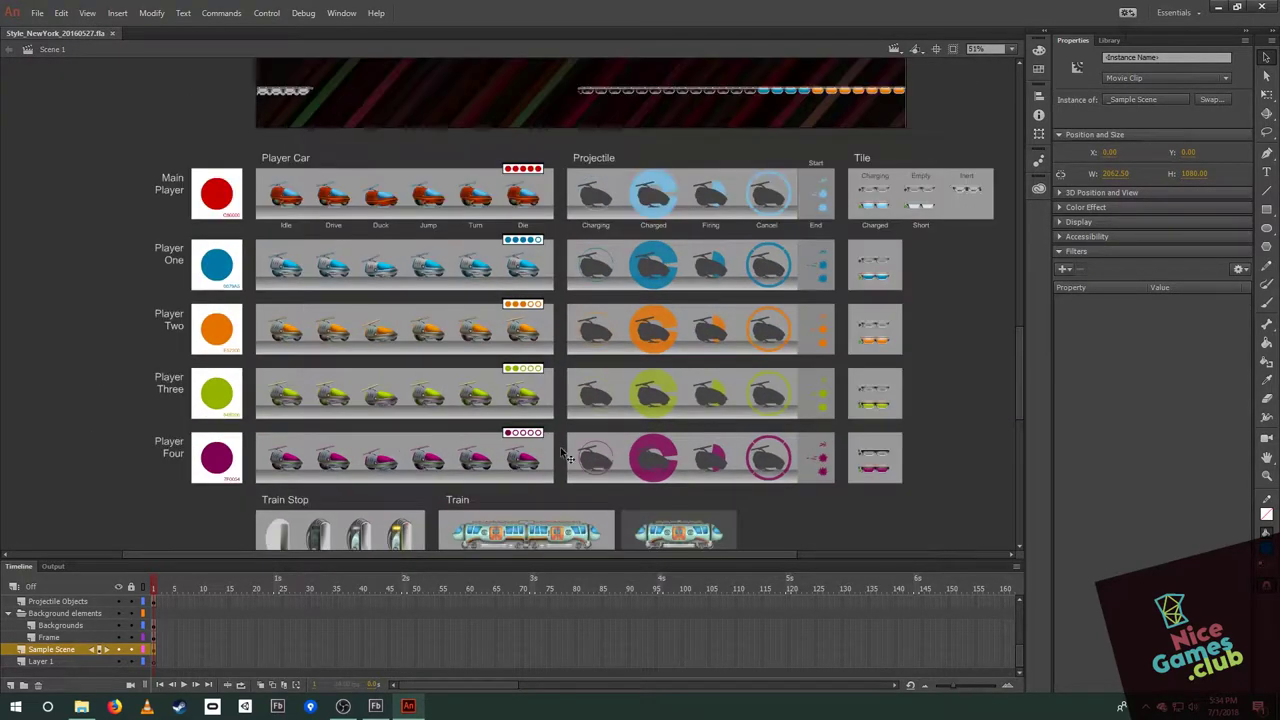
scroll(555, 436, "down", 1)
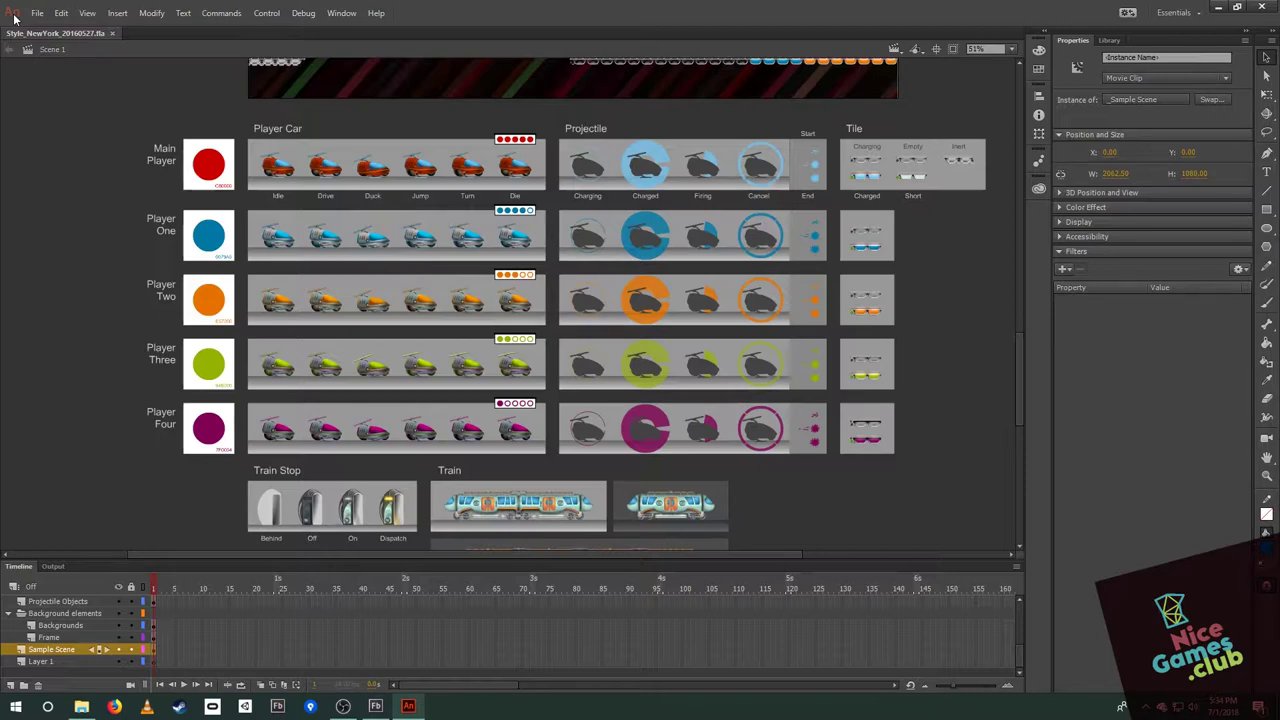
left_click(1065, 220)
left_click(1062, 220)
- Examine the orange Player Two car artwork up close and compare it with the neighbouring player rows
scroll(417, 309, "up", 3)
scroll(422, 294, "up", 8)
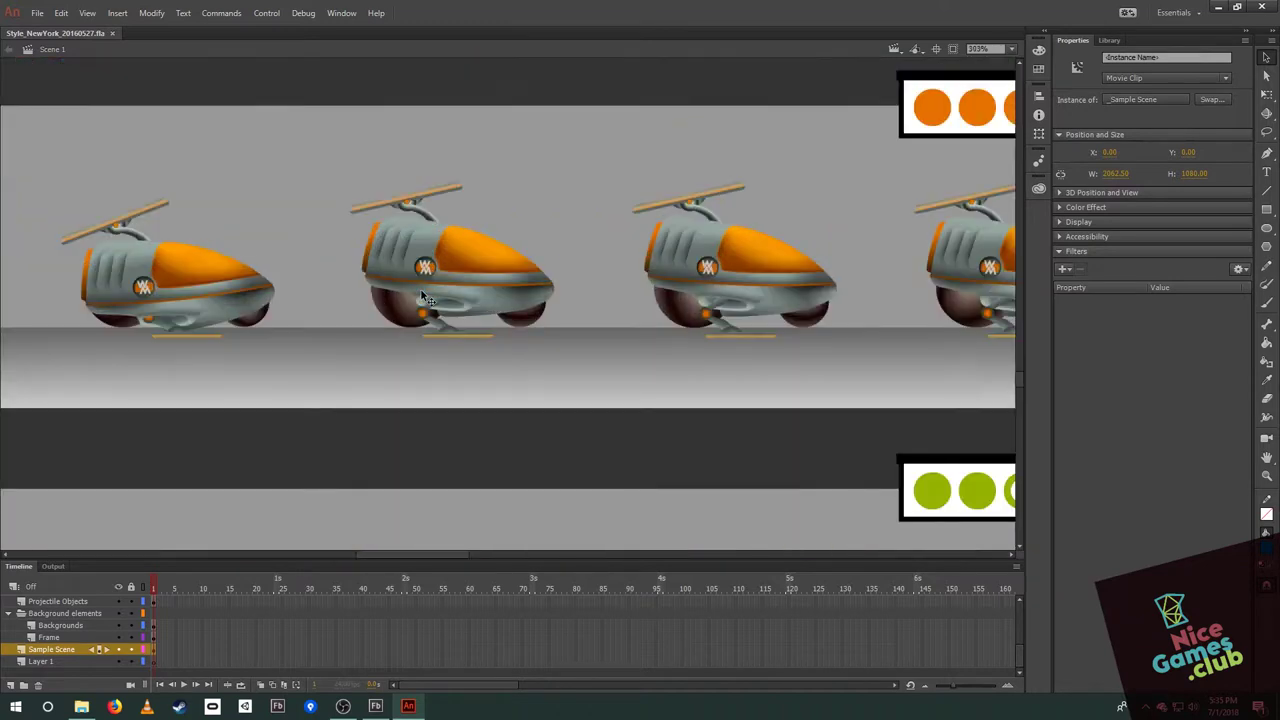
scroll(432, 292, "up", 1)
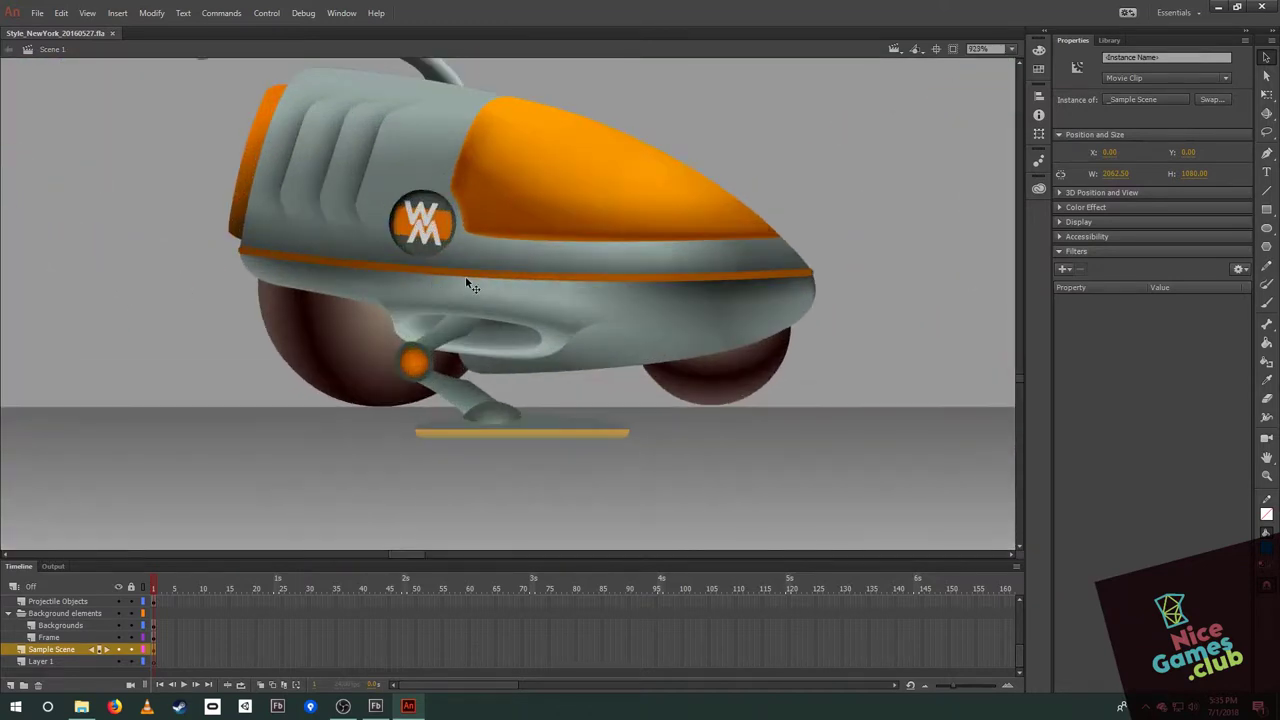
scroll(477, 283, "down", 1)
left_click_drag(463, 293, 440, 345)
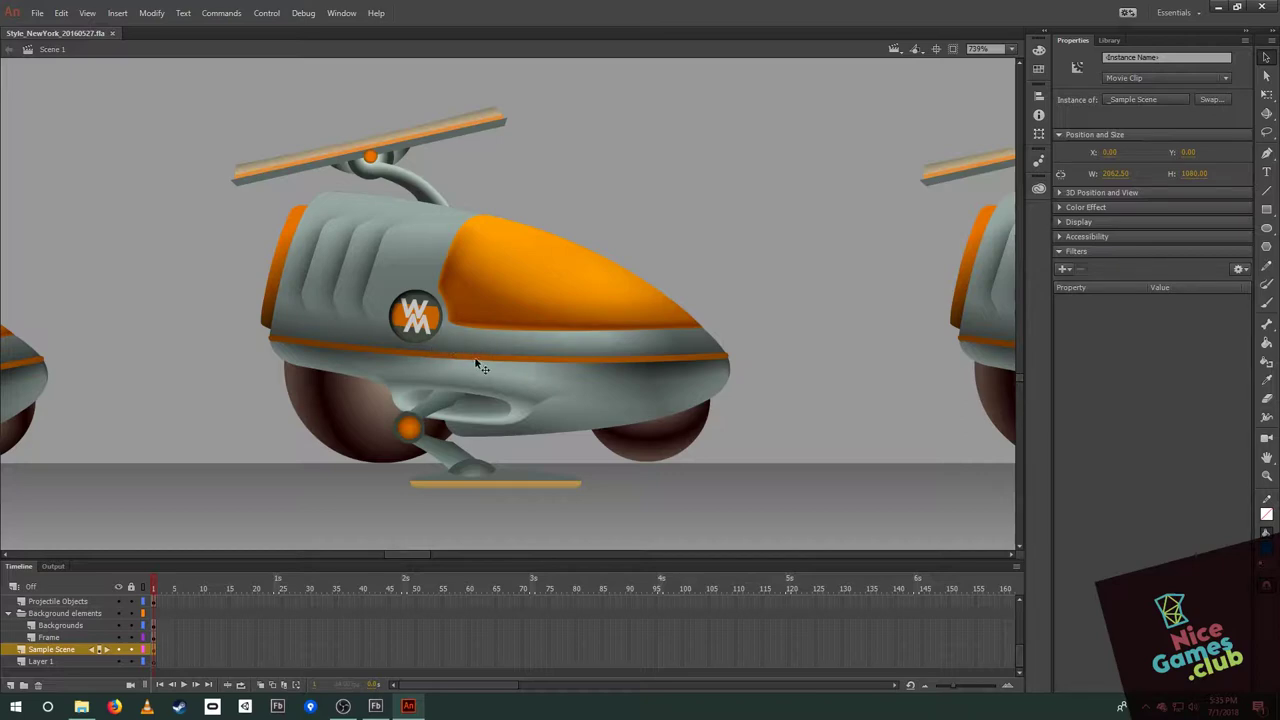
scroll(478, 365, "down", 10)
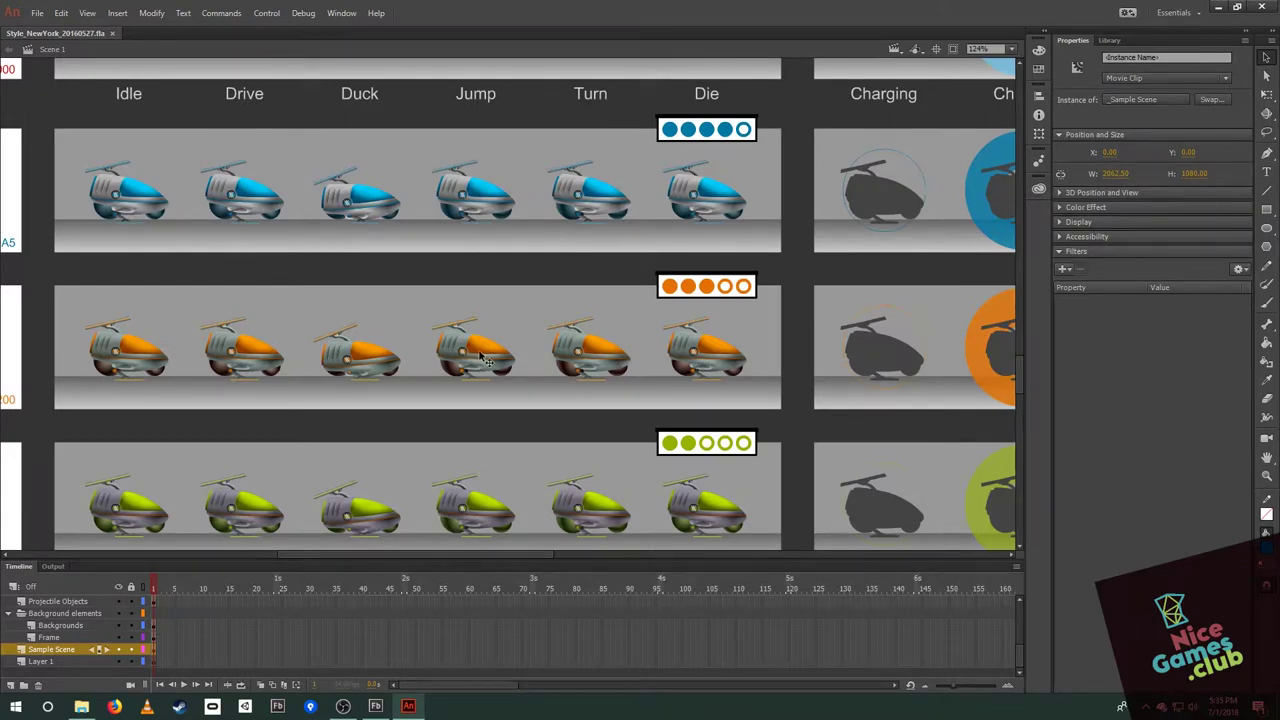
scroll(443, 322, "down", 4)
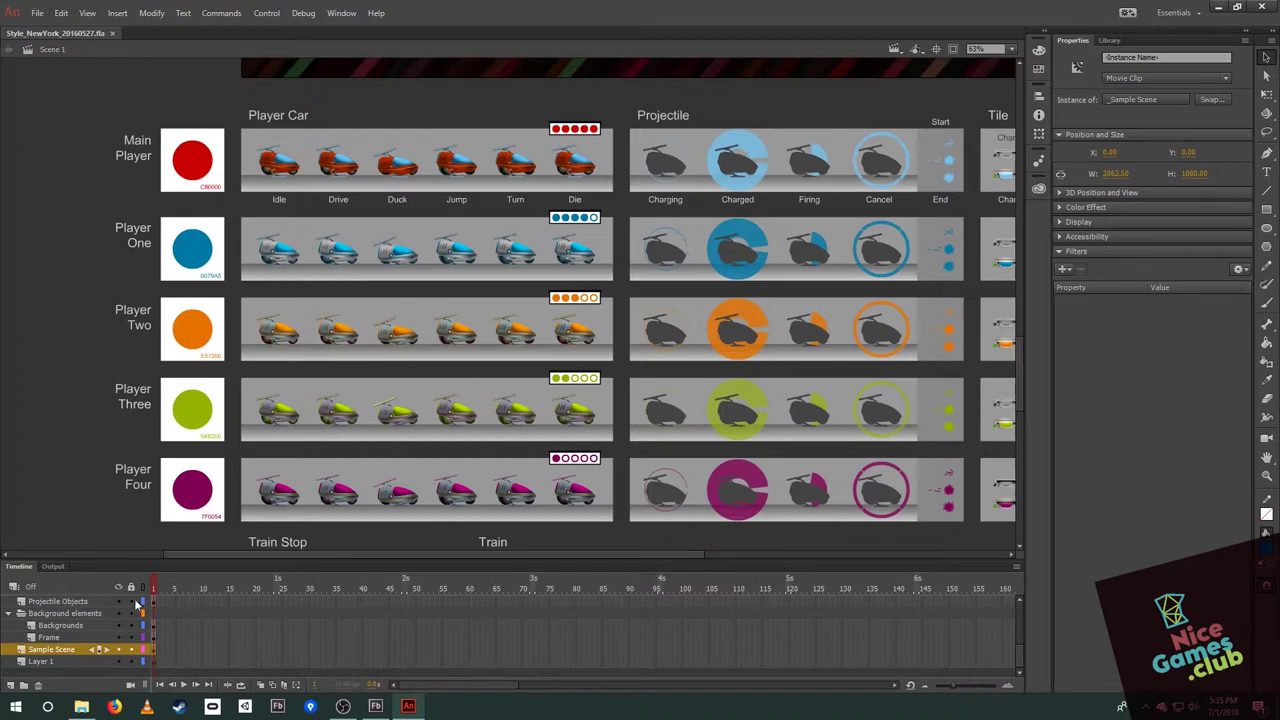
- Open Style_Minneapolis_20160526a.fla from the file explorer and accept its default font mapping
left_click(85, 707)
left_click(208, 466)
double_click(208, 466)
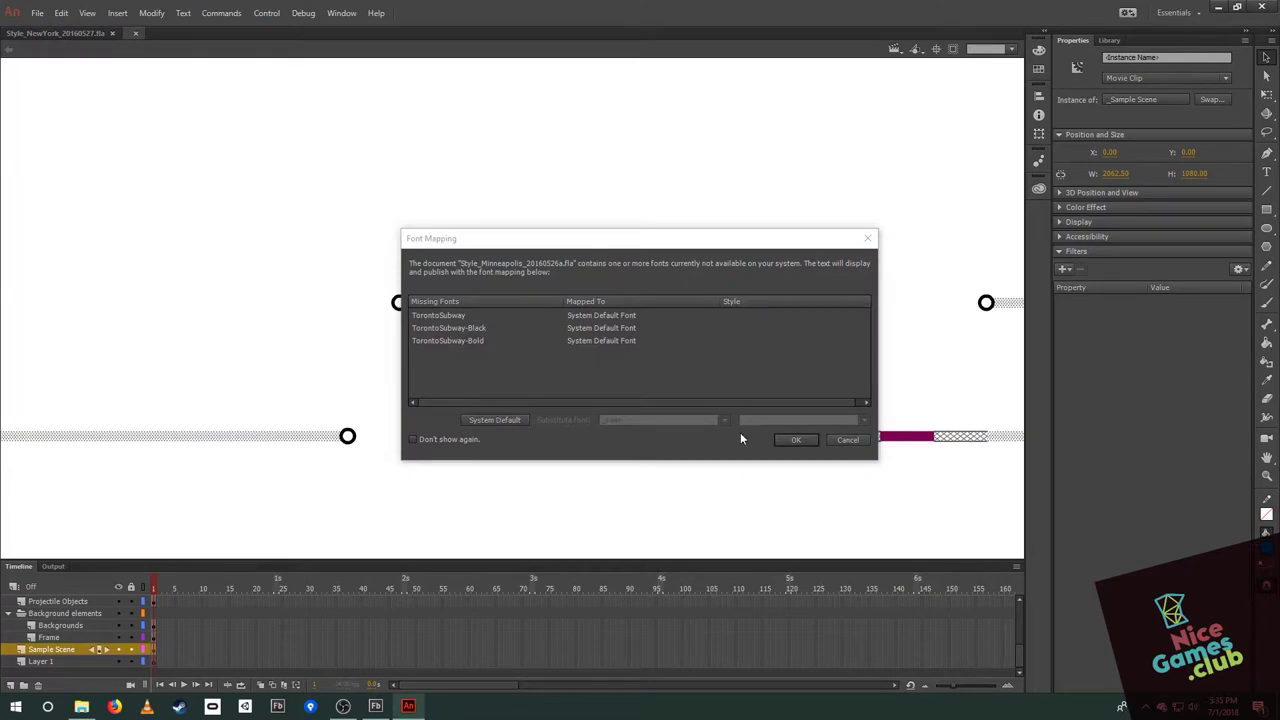
left_click(812, 442)
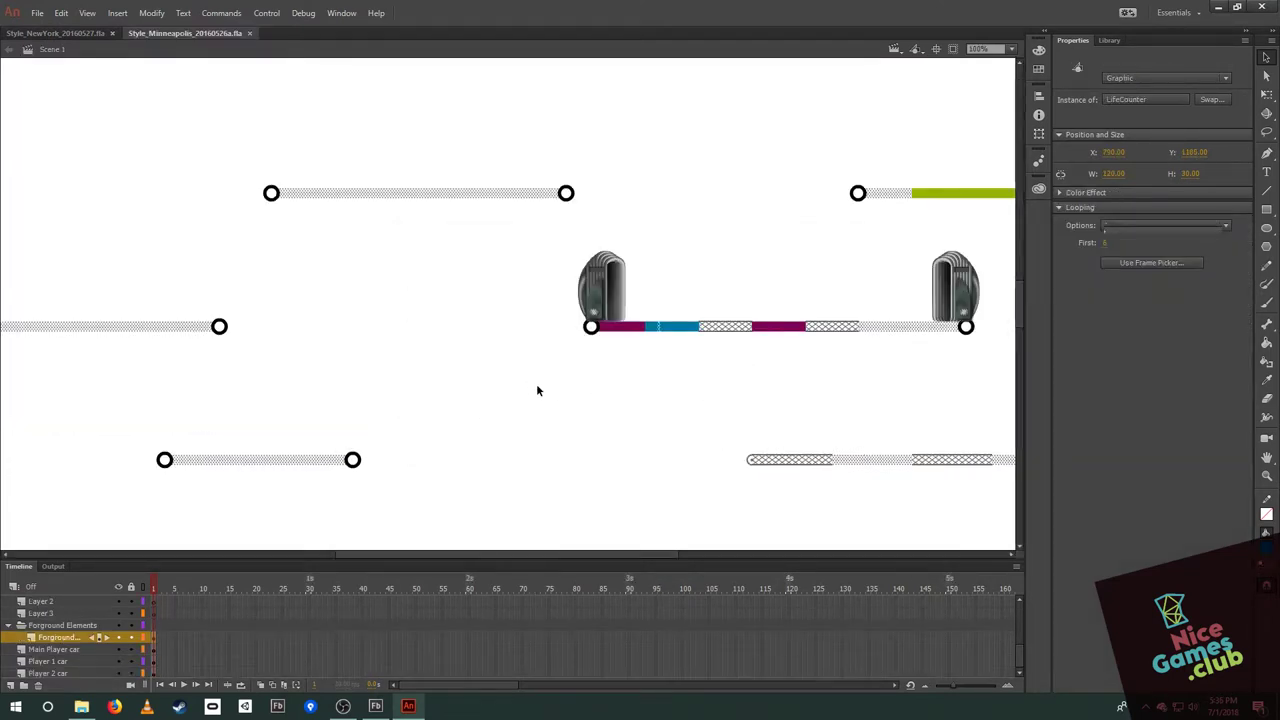
- Examine the player car rows of the Minneapolis style sheet, from Main Player to Player Four
left_click(537, 390)
key("ctrl+3")
scroll(490, 478, "down", 3)
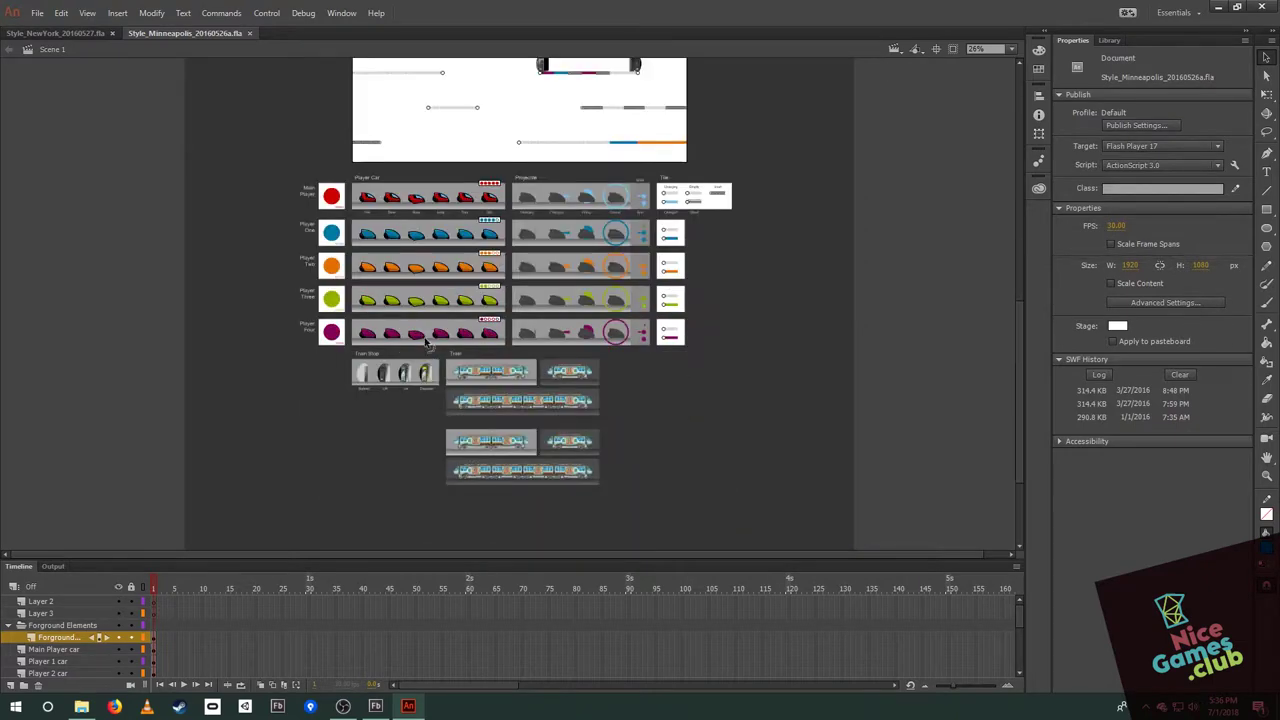
scroll(408, 320, "up", 5)
scroll(408, 320, "up", 2)
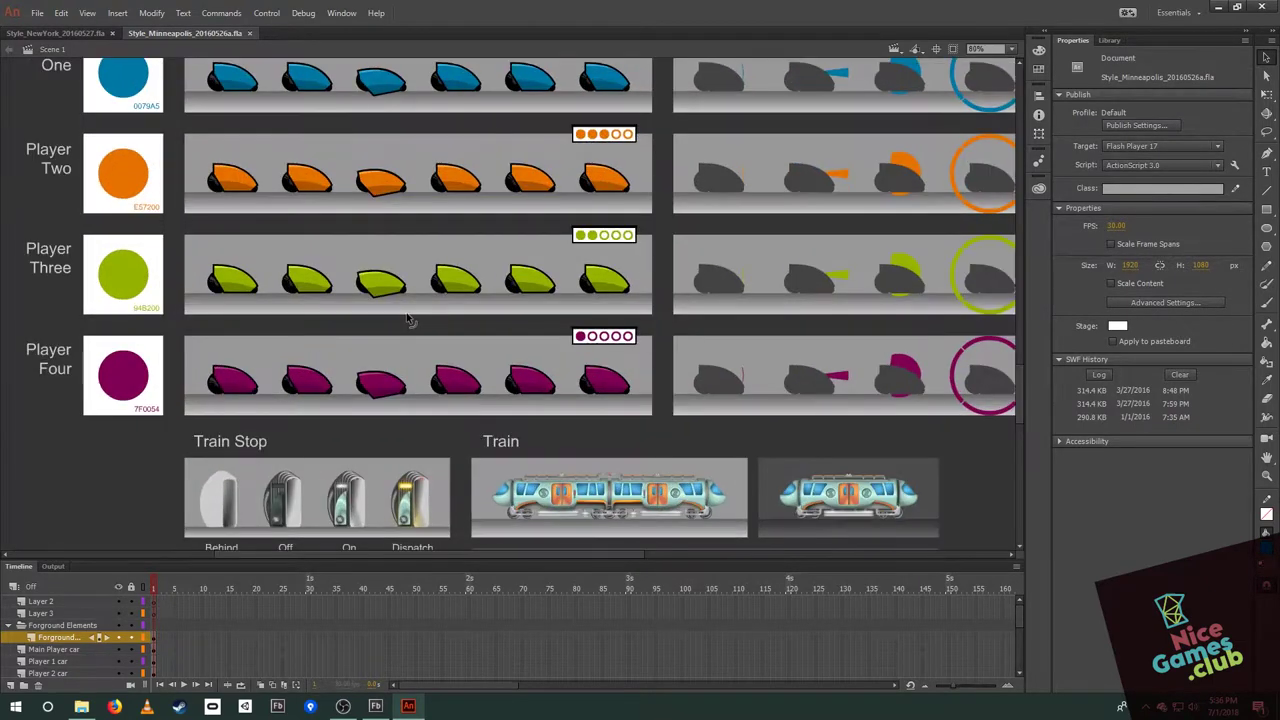
scroll(411, 322, "down", 1)
left_click_drag(411, 322, 490, 455)
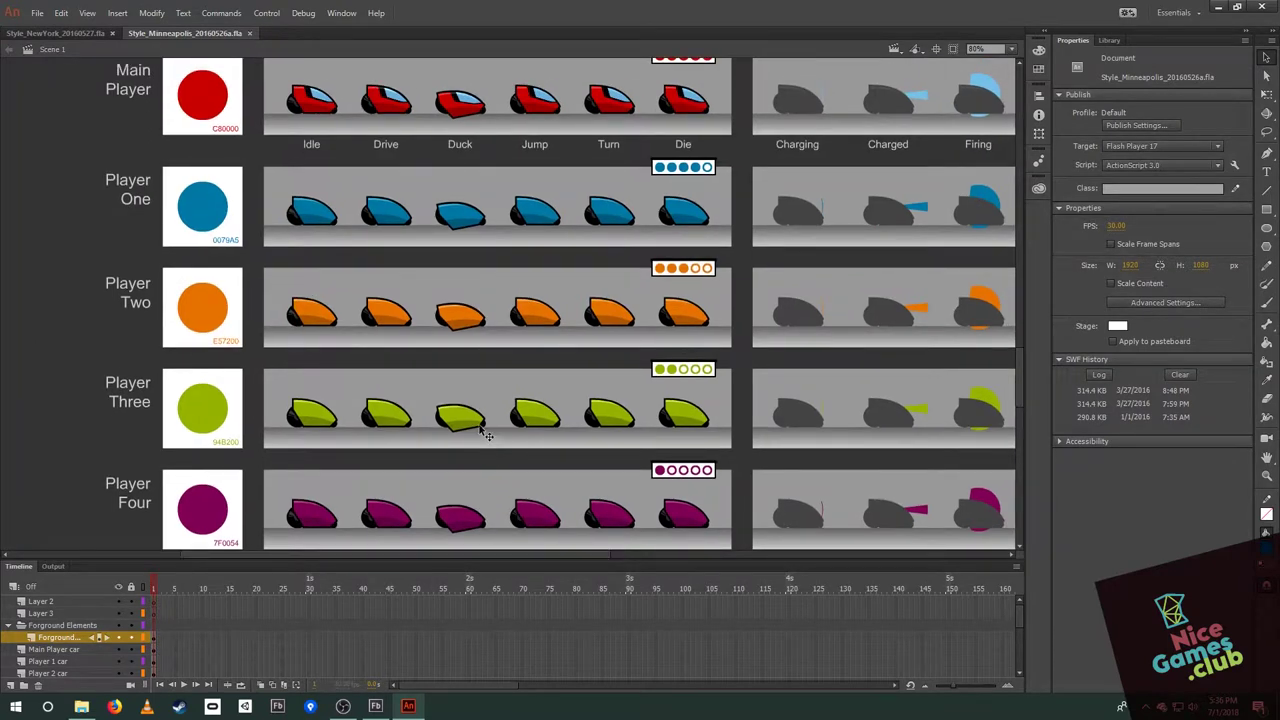
left_click(37, 13)
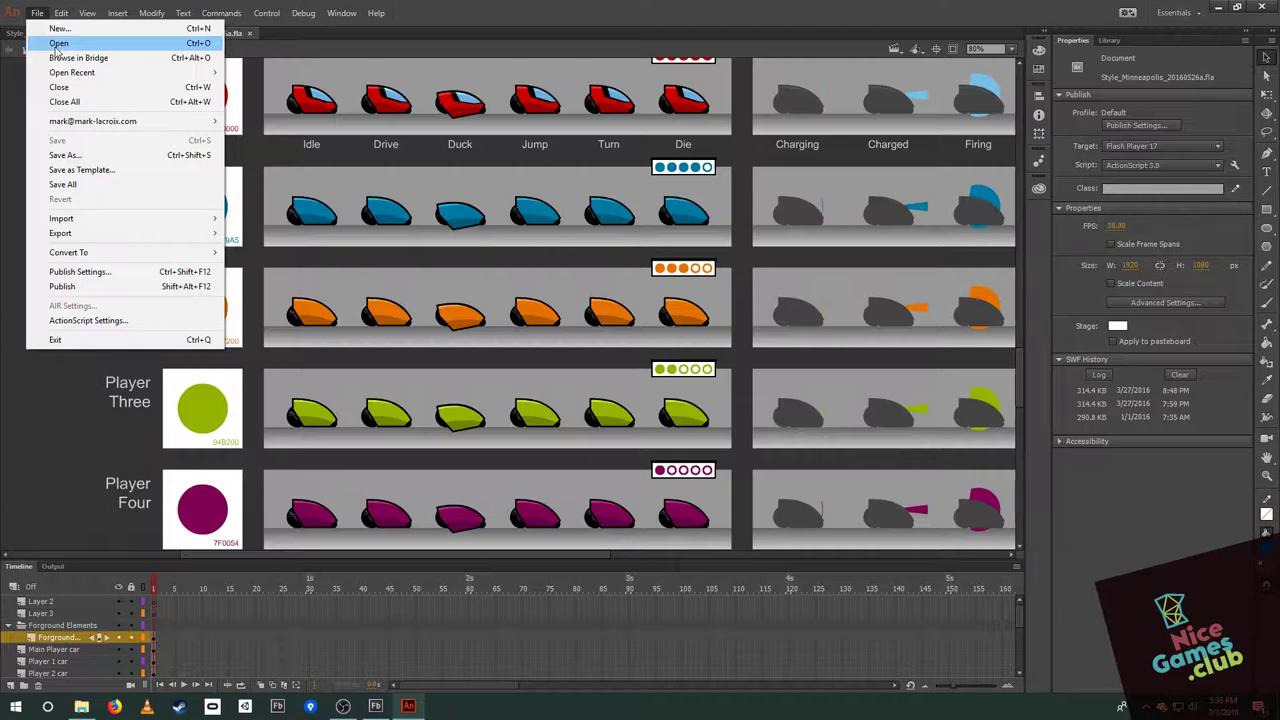
left_click(58, 44)
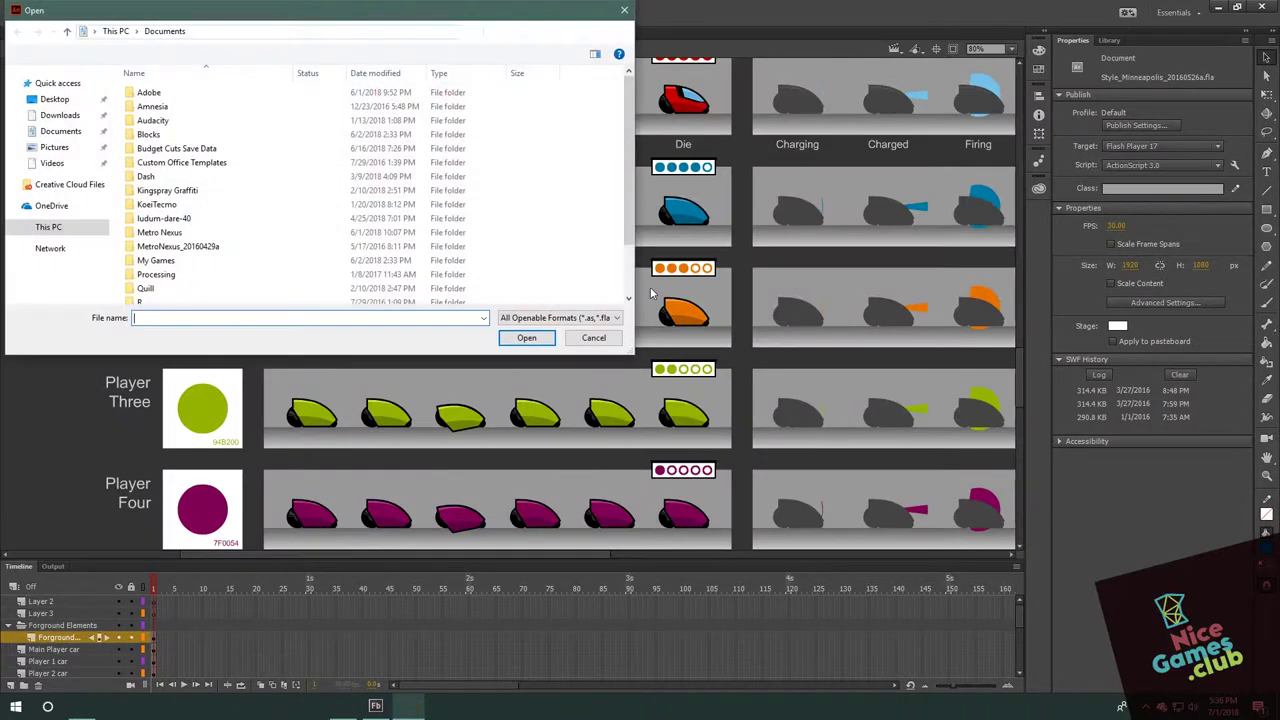
left_click(593, 337)
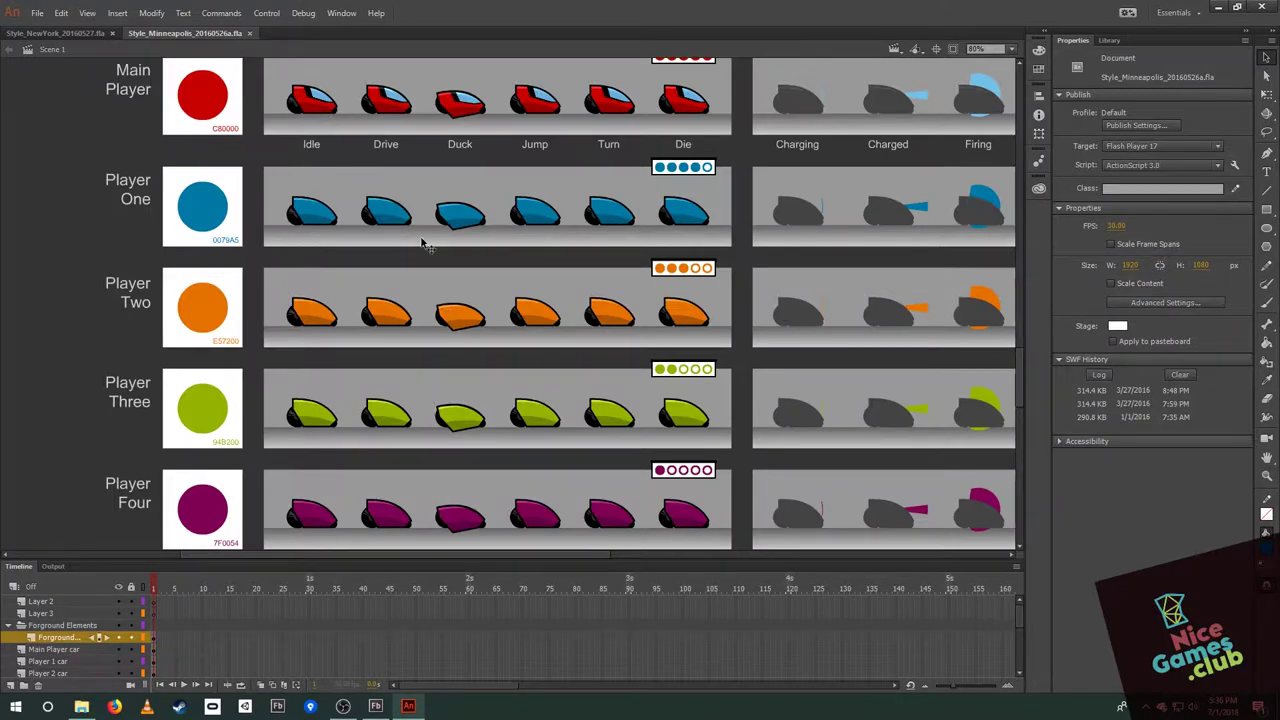
- Return to Style_NewYork_20160527.fla and examine the Main Player, Player Two and Player Three cars up close
left_click(83, 35)
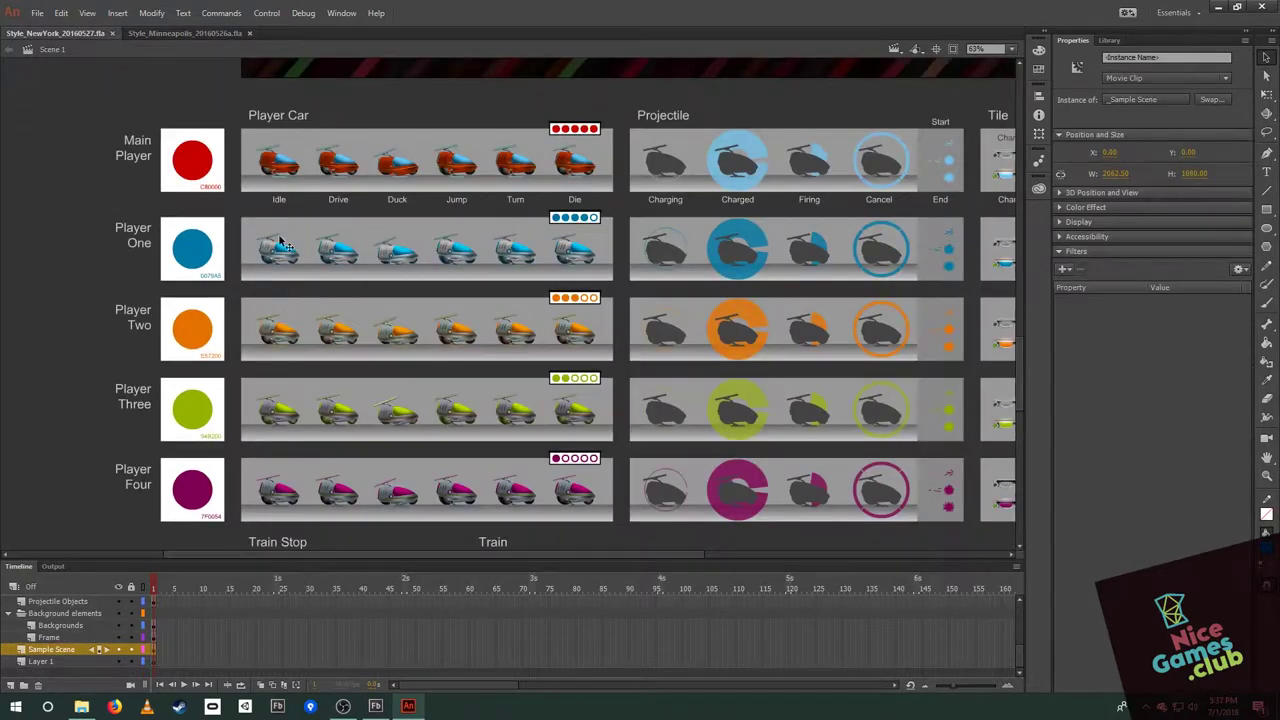
scroll(285, 240, "up", 1)
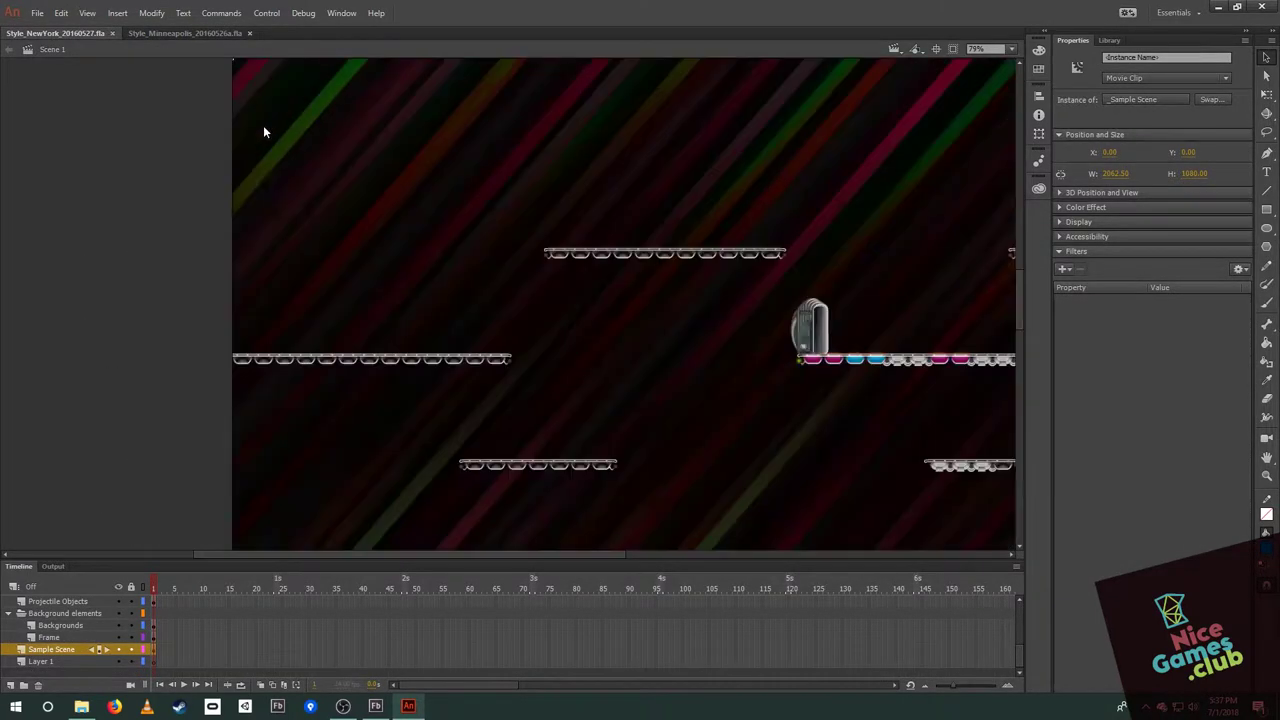
scroll(268, 230, "down", 2)
scroll(267, 192, "up", 3)
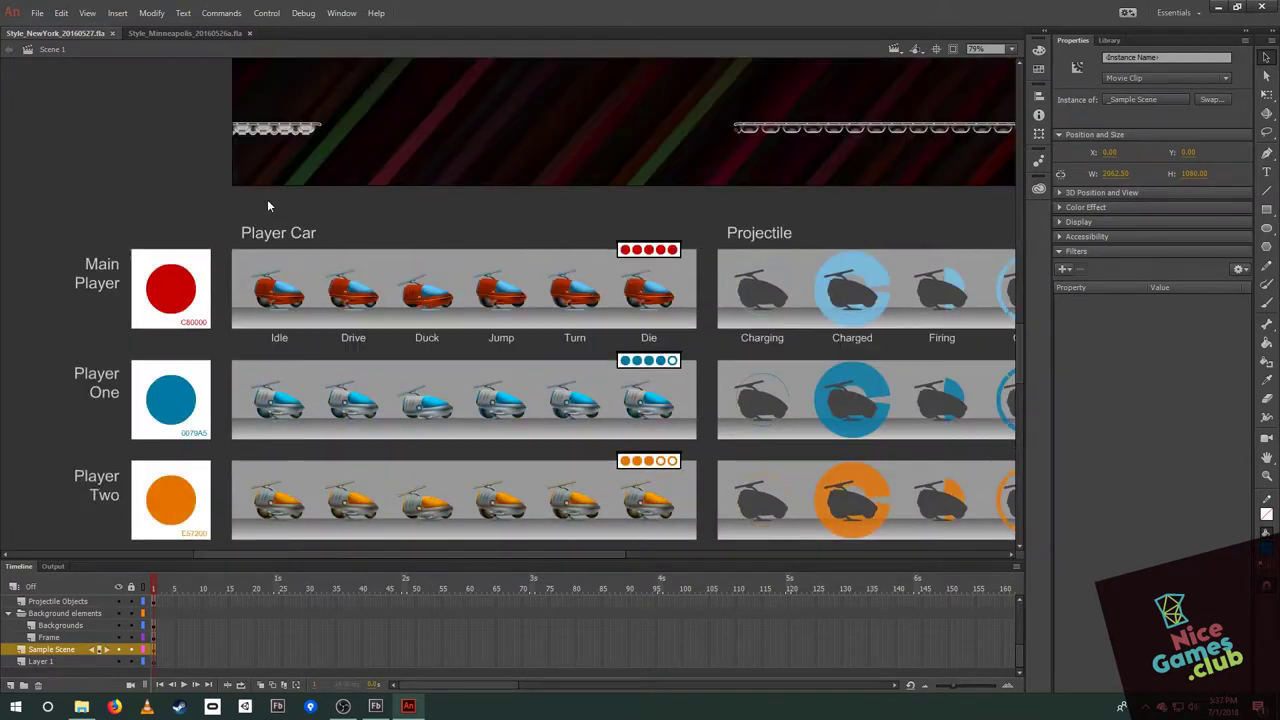
scroll(277, 285, "up", 2)
scroll(277, 288, "up", 4)
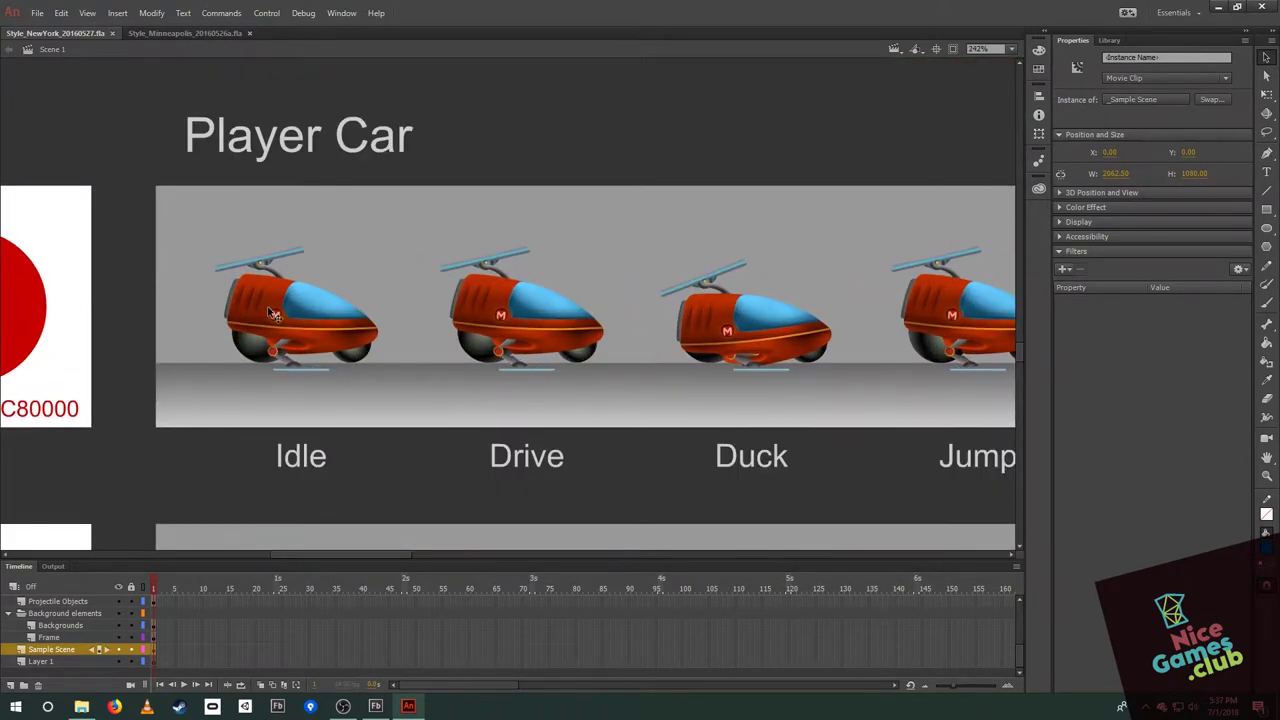
scroll(279, 330, "up", 2)
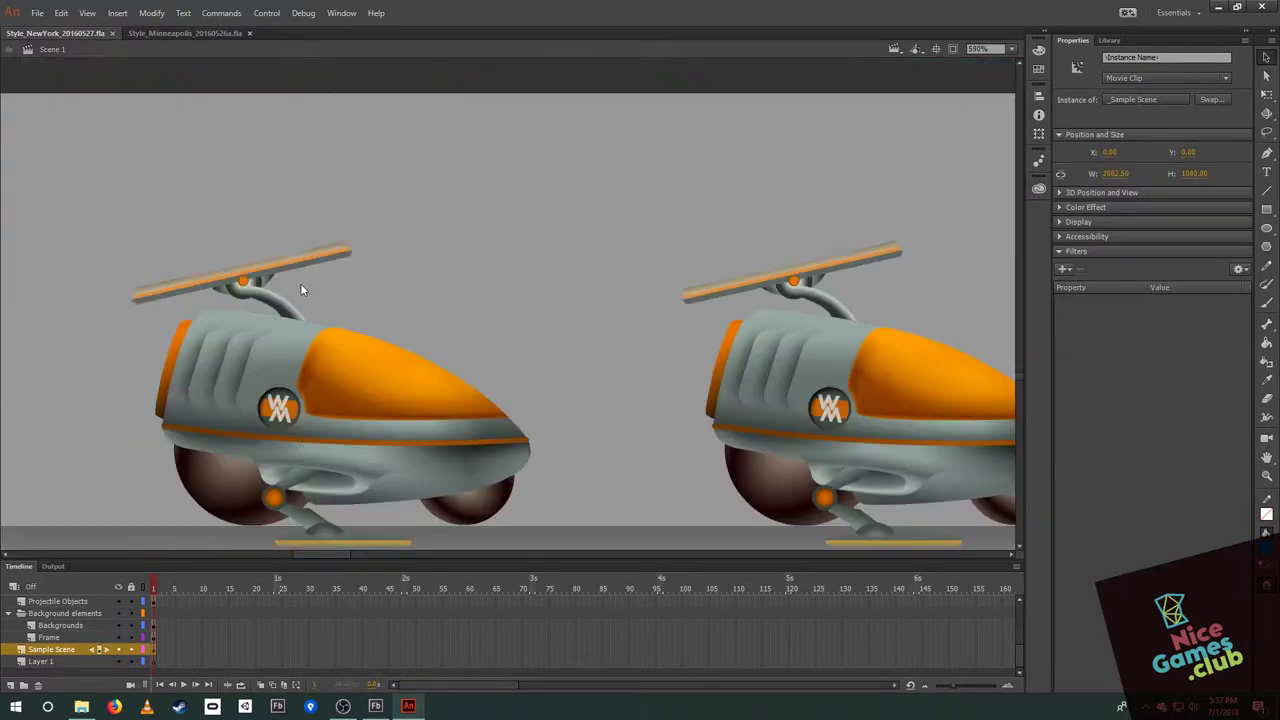
scroll(300, 283, "down", 3)
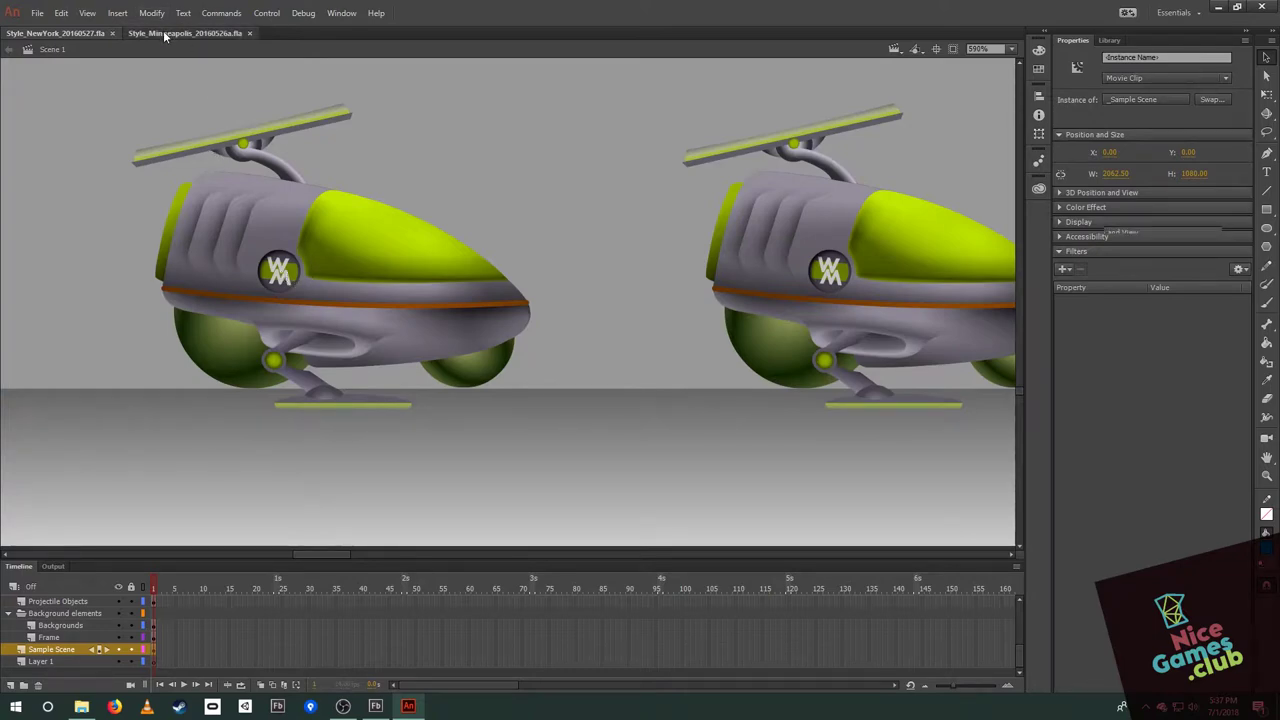
- Switch to Style_Minneapolis_20160526a.fla and open Player One's Drive movie clip for editing in place
left_click(165, 32)
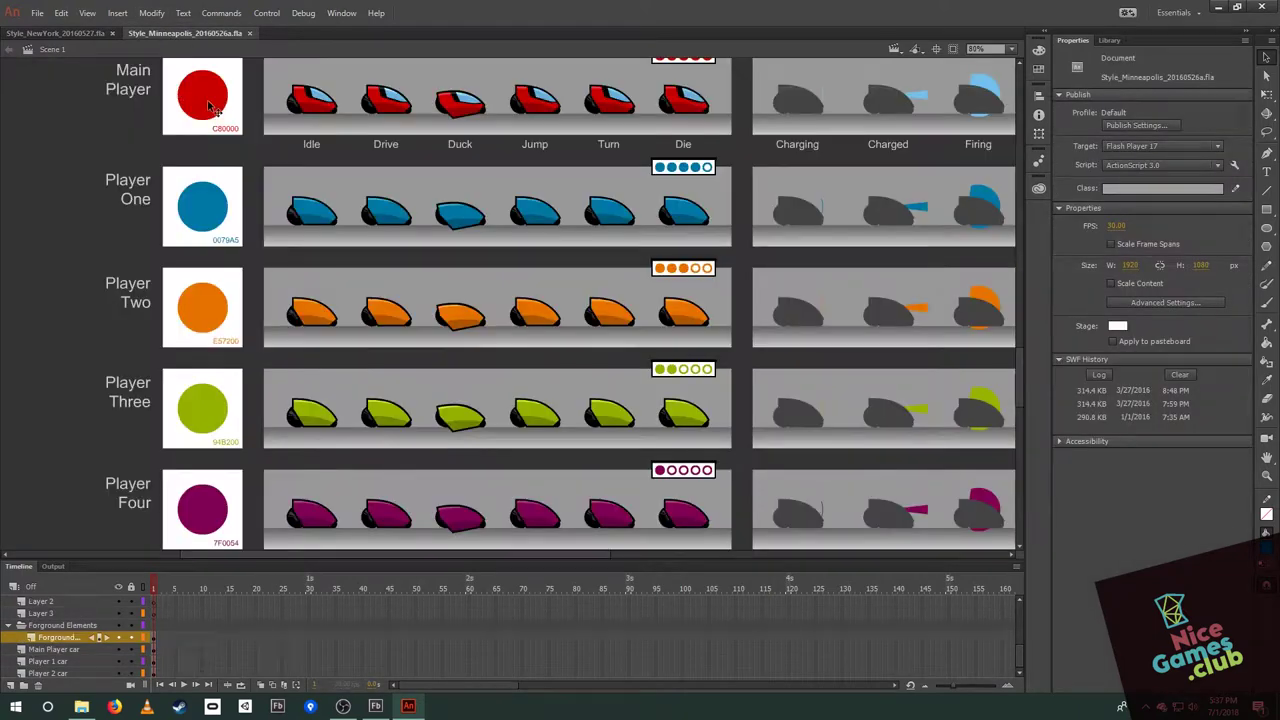
left_click(384, 205)
scroll(362, 190, "up", 2)
scroll(364, 192, "up", 3)
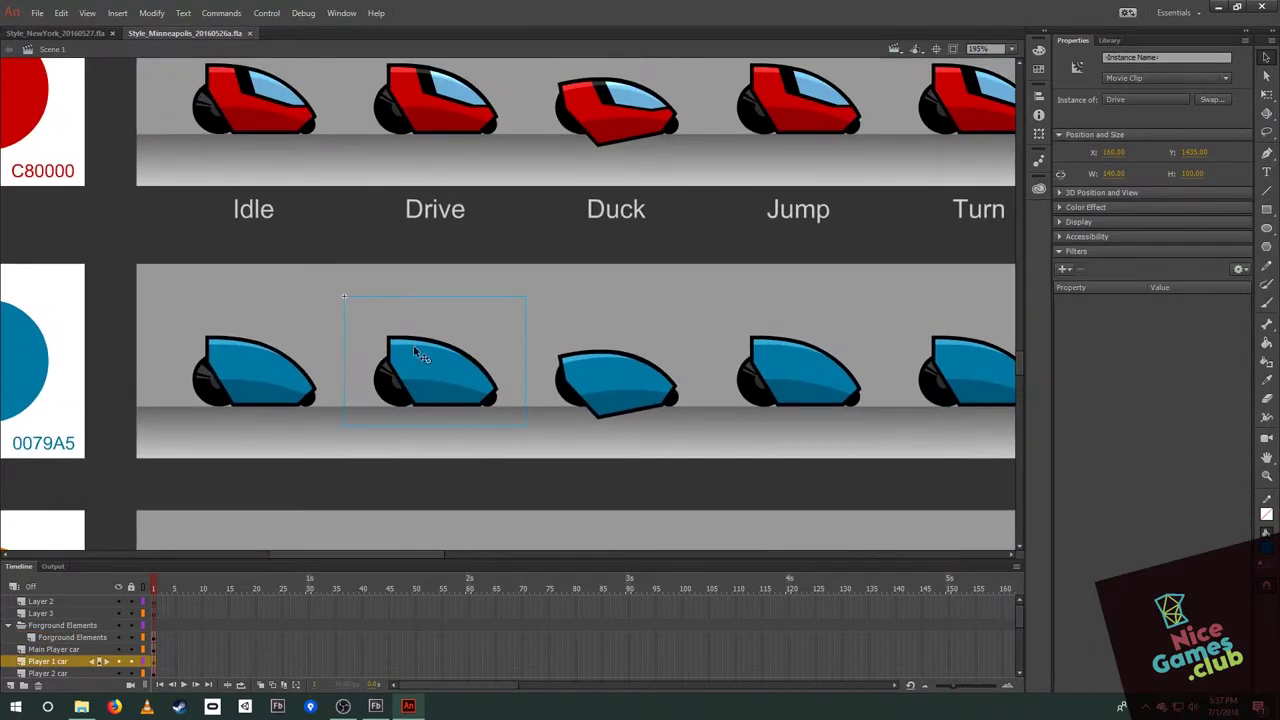
double_click(452, 364)
scroll(487, 355, "up", 2)
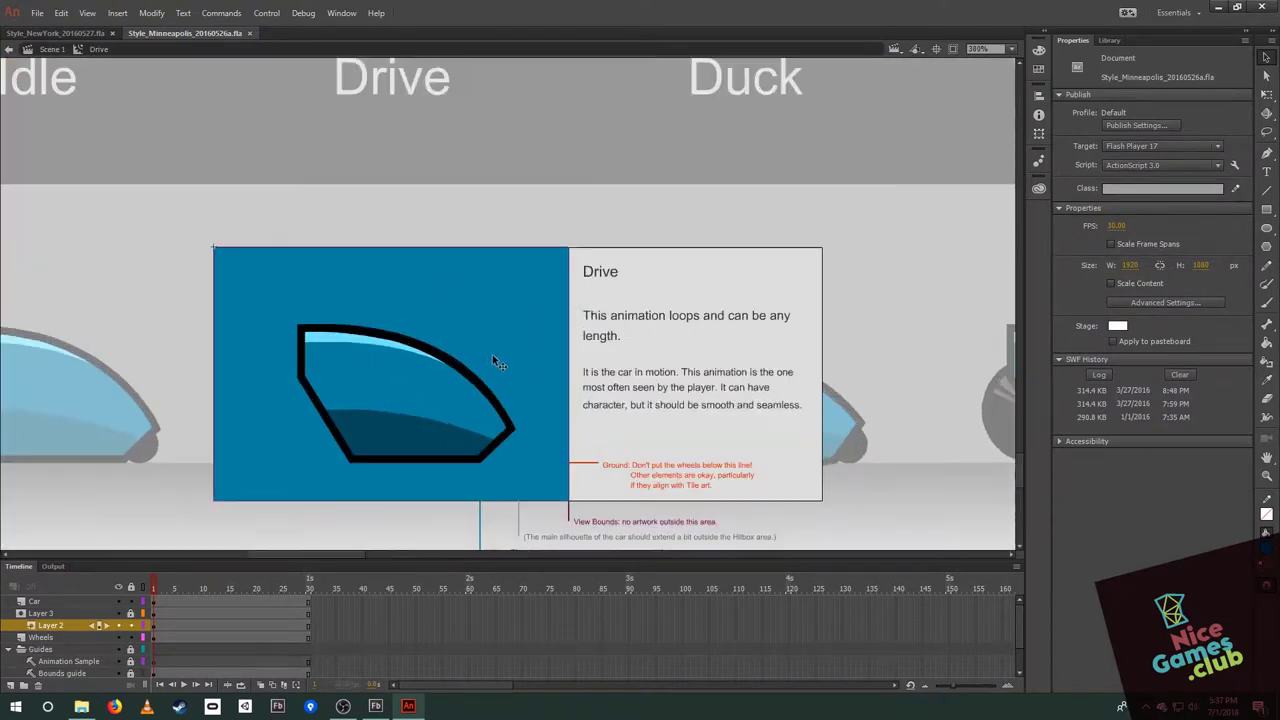
- Lock all layers of the Drive clip and play its animation on the timeline
scroll(500, 365, "down", 1)
scroll(500, 365, "right", 1)
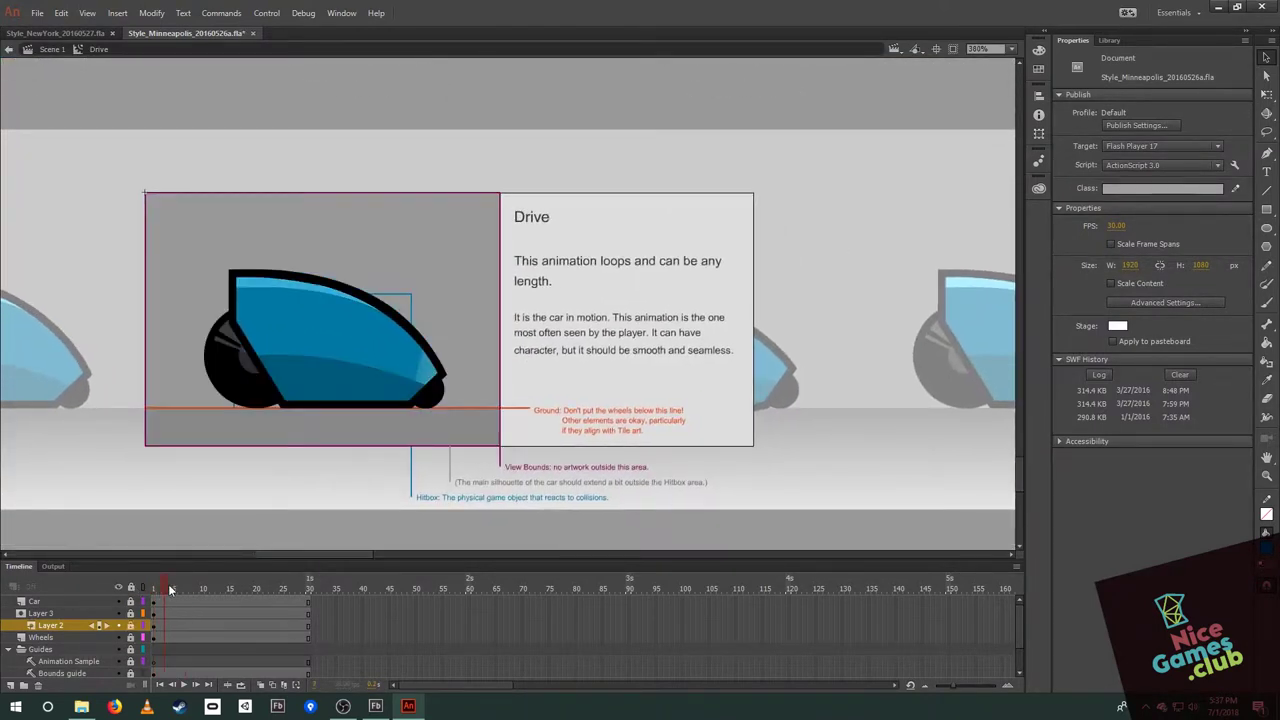
left_click(159, 588)
key("Return")
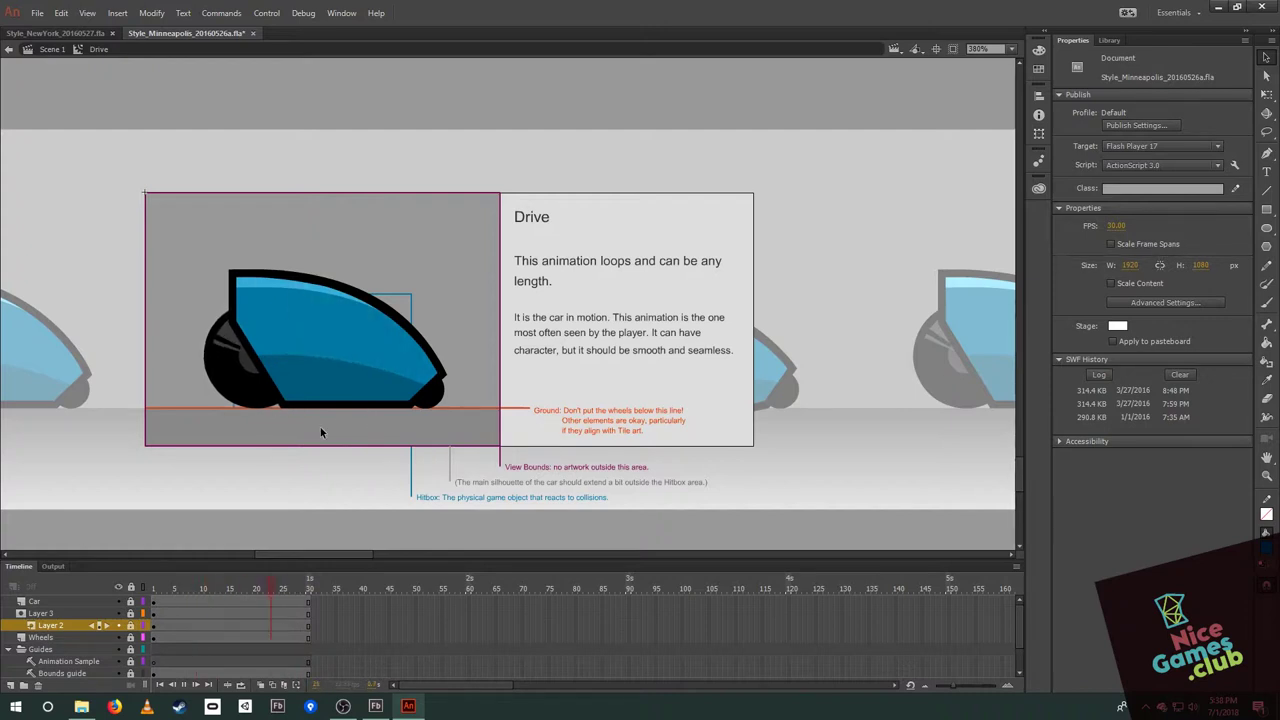
- View the New York Player Three cars for comparison, and open Player One's Duck clip in the Minneapolis file
left_click(70, 34)
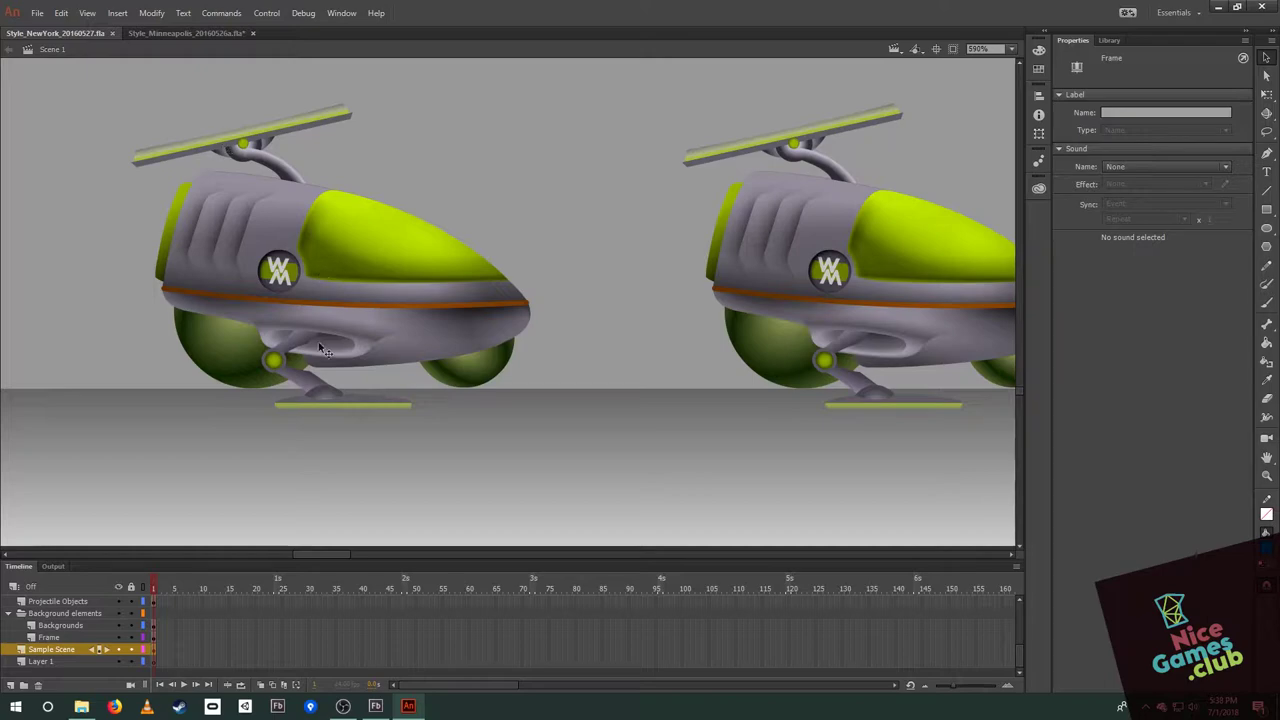
left_click(197, 34)
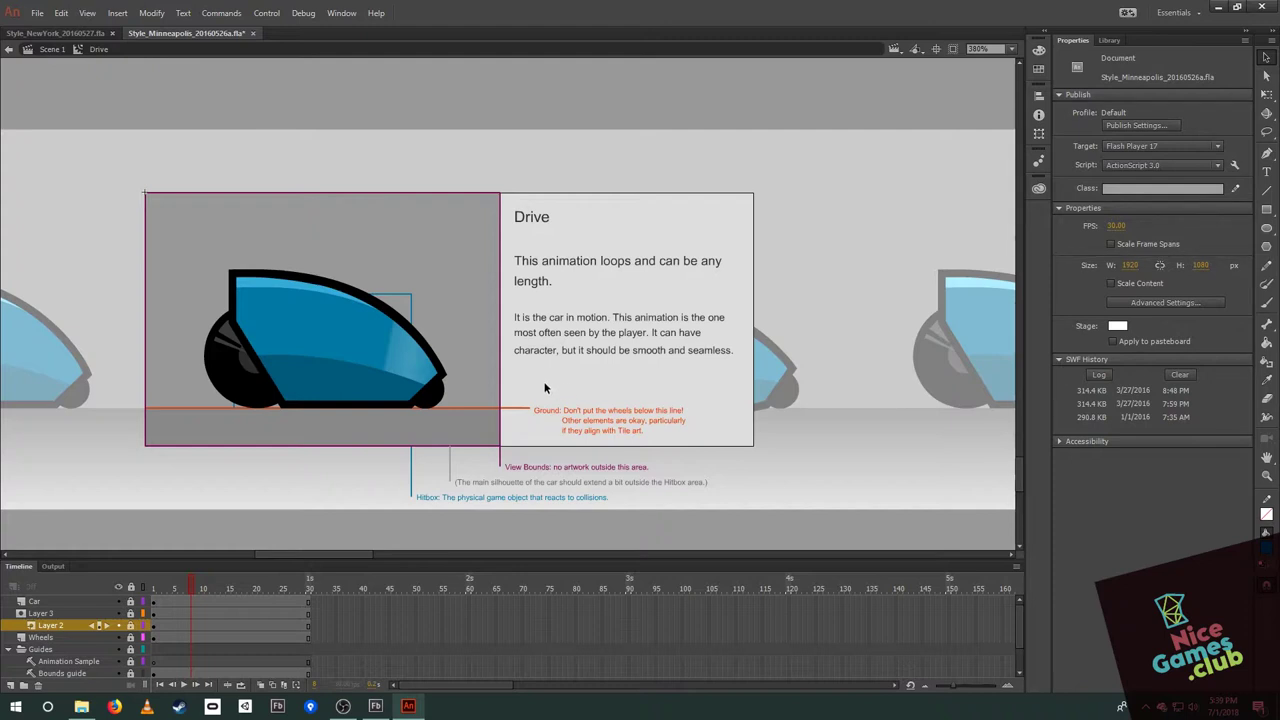
double_click(523, 343)
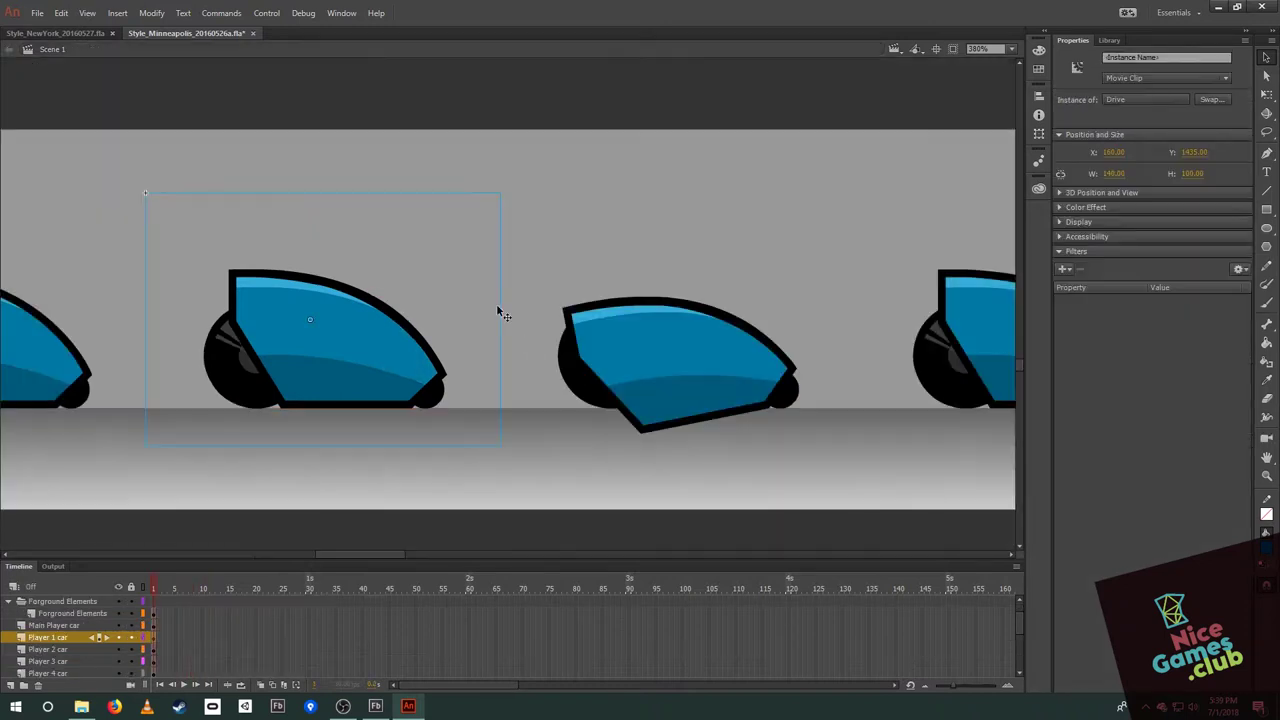
double_click(608, 335)
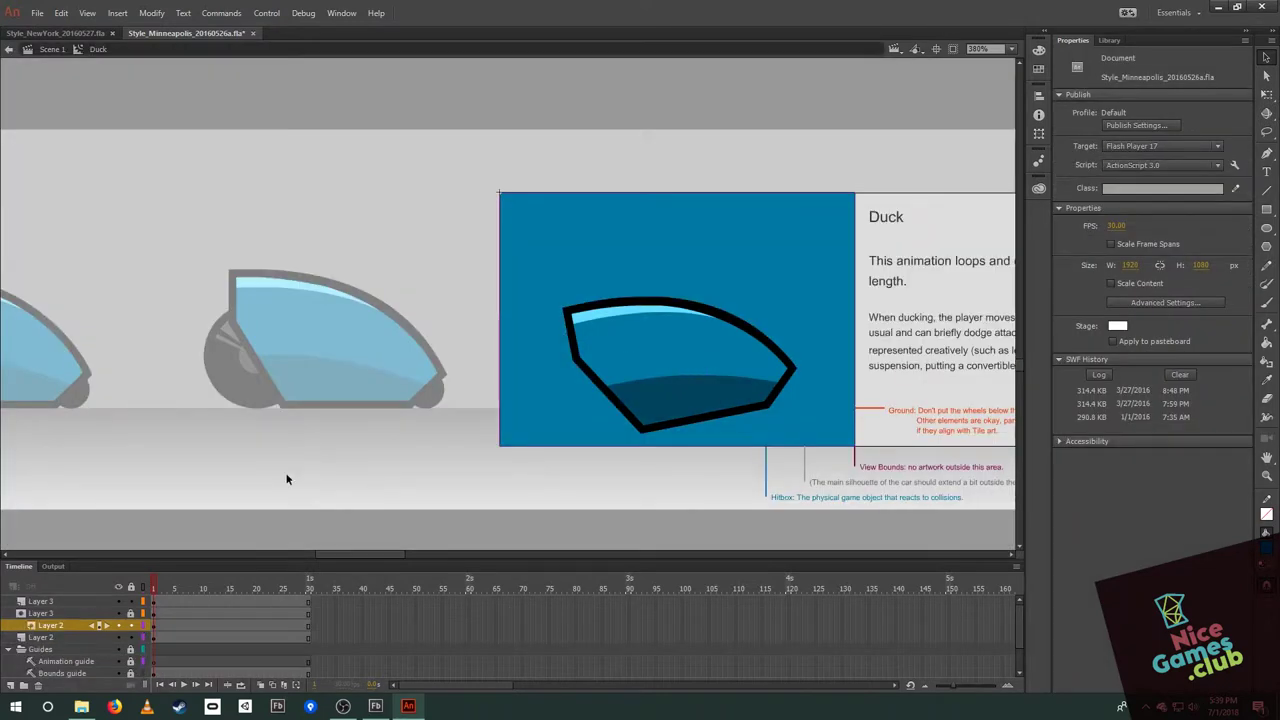
- Examine Player One's Duck clip with its guides, play its animation, and return to Scene 1
scroll(323, 397, "right", 5)
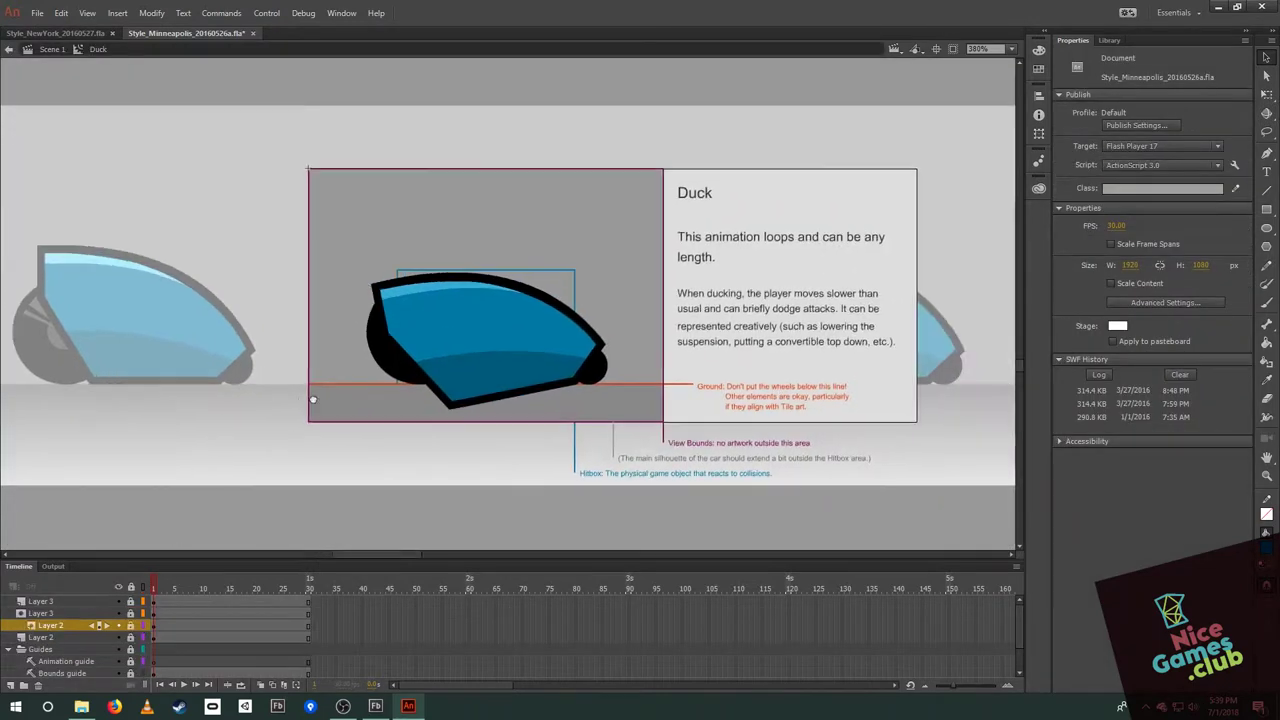
scroll(348, 331, "down", 3)
scroll(369, 447, "up", 3)
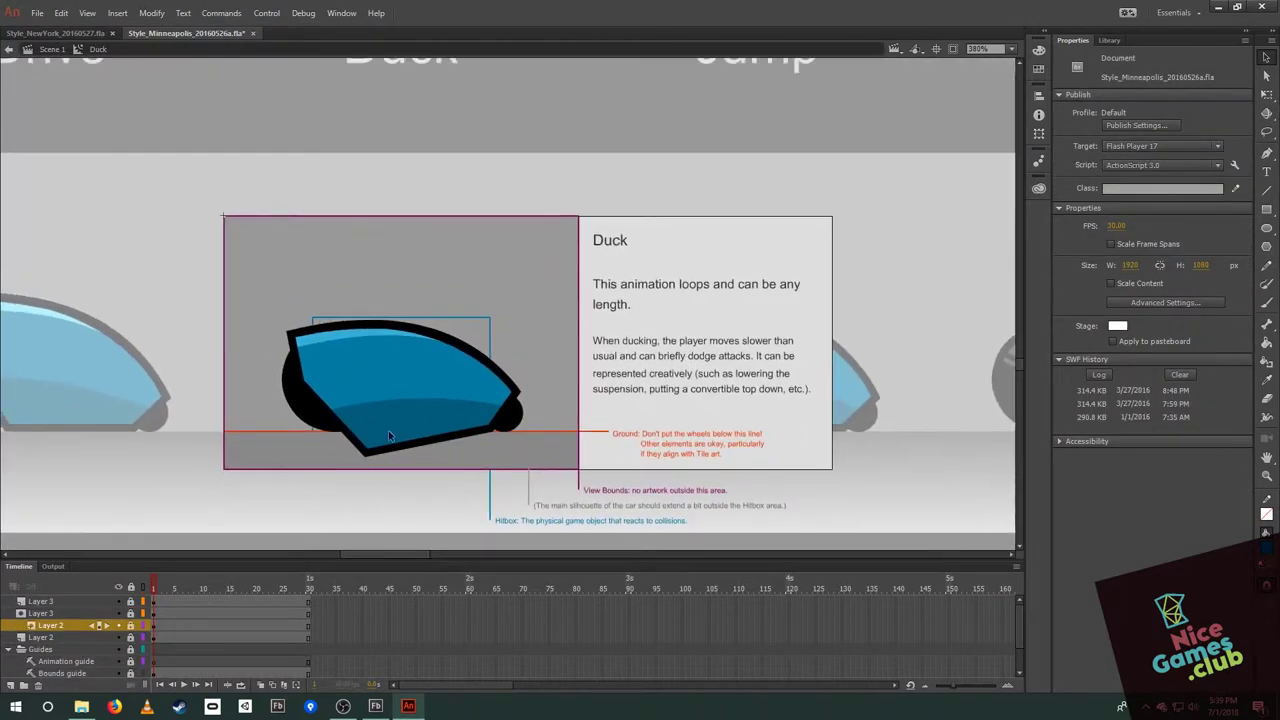
scroll(437, 410, "down", 1)
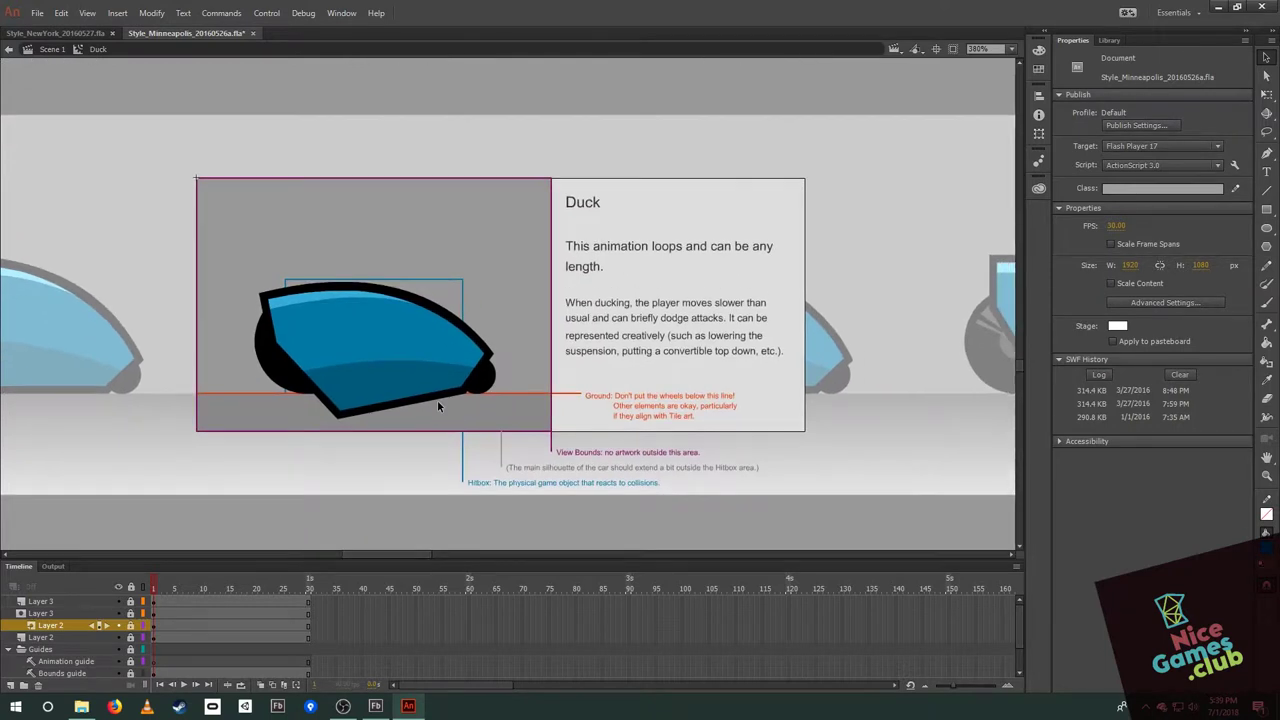
key("Return")
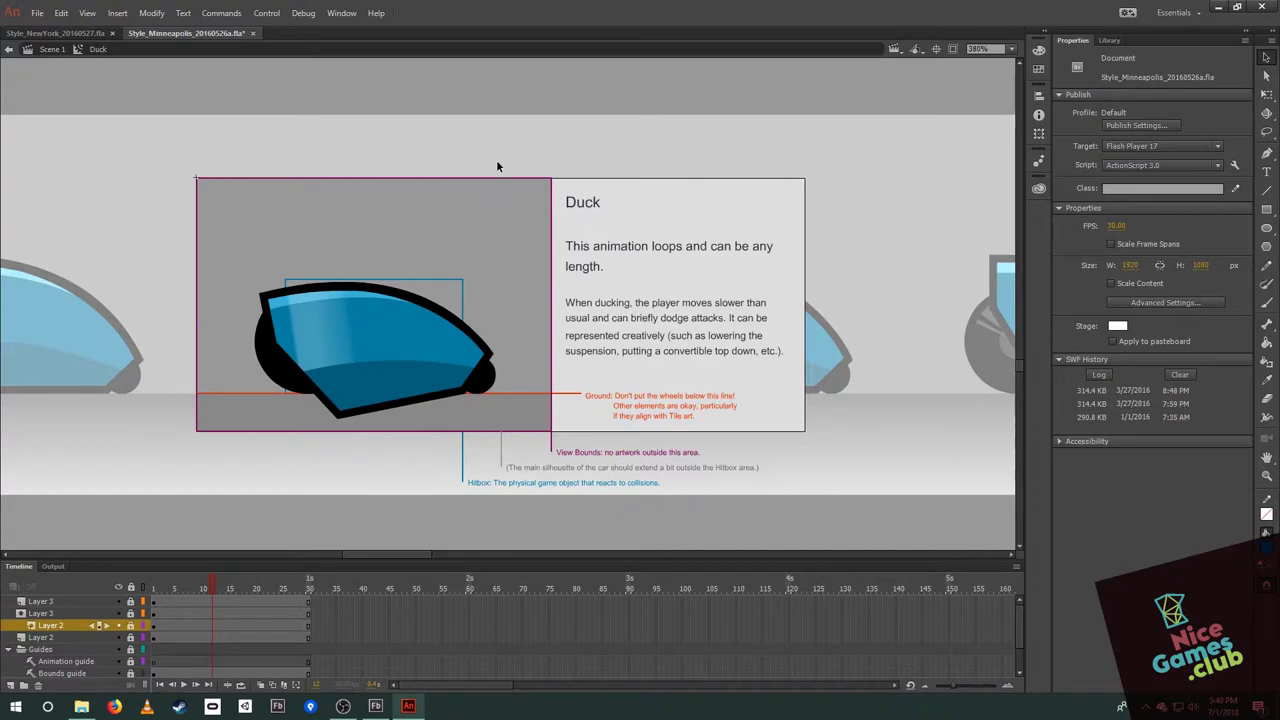
double_click(757, 309)
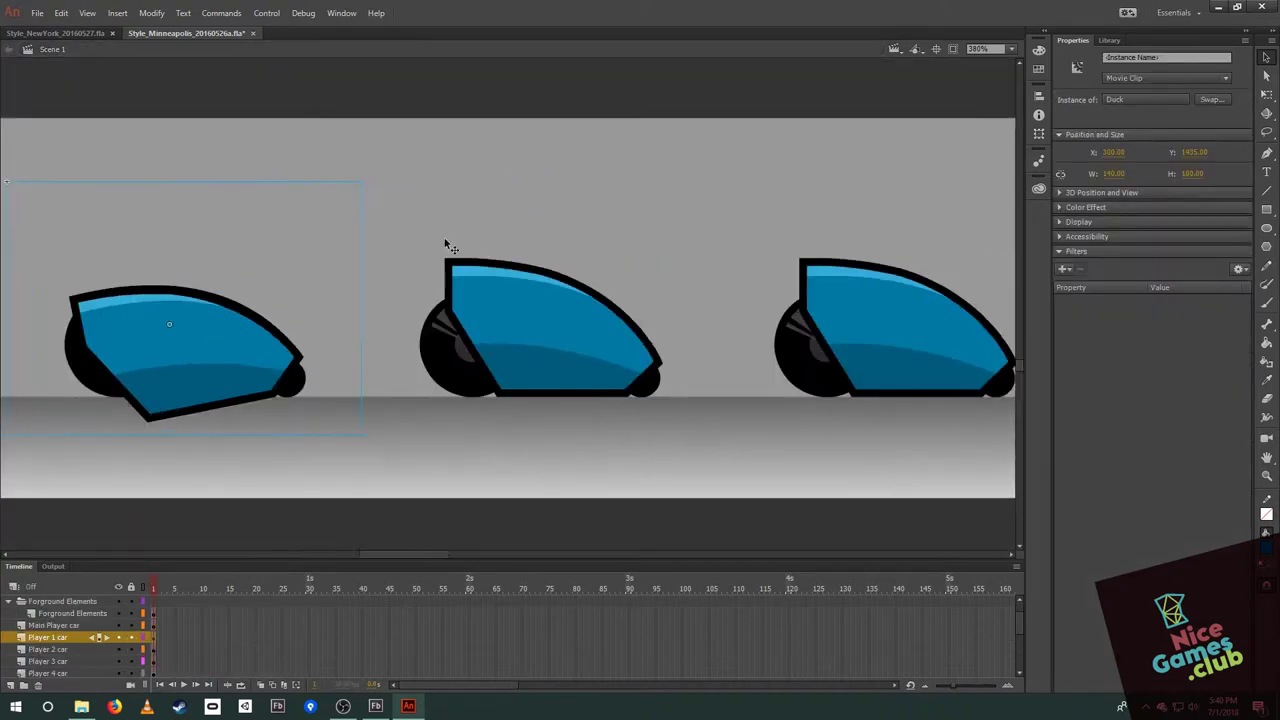
- Switch to Style_NewYork_20160527.fla, open Player Three's Turn clip in place, and enlarge the timeline area
left_click(55, 33)
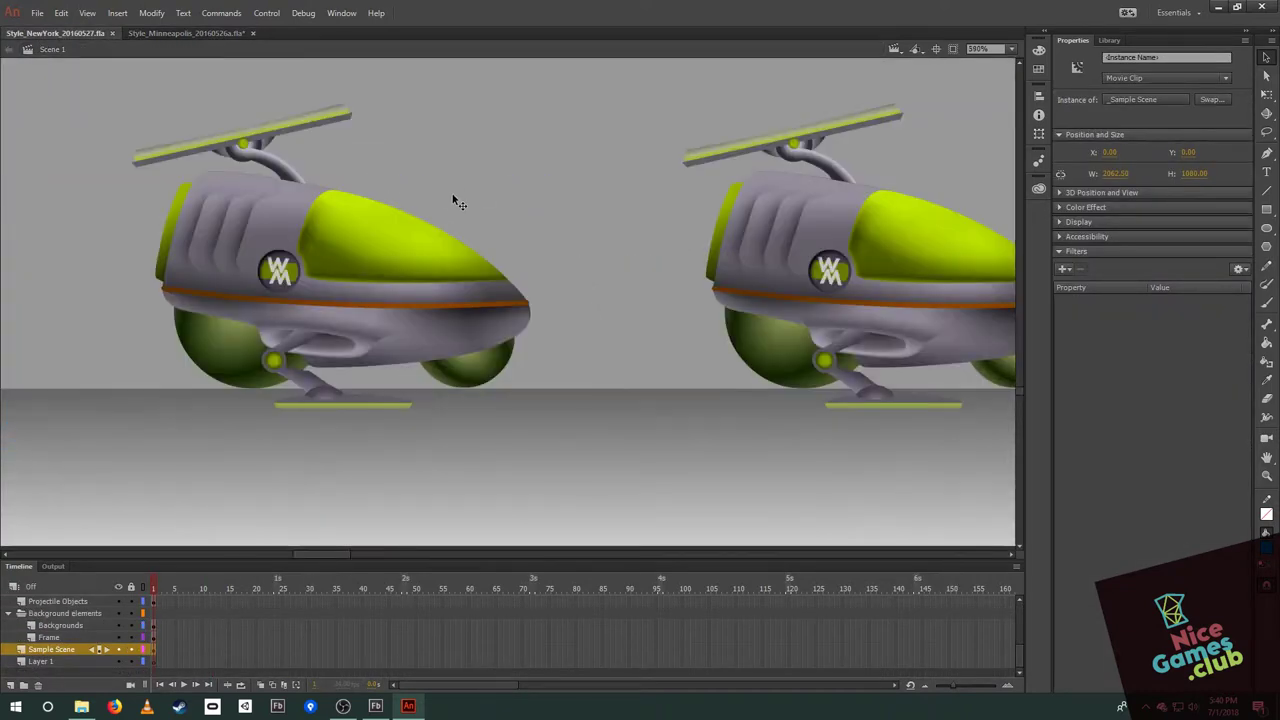
scroll(389, 188, "down", 5)
scroll(199, 253, "up", 3)
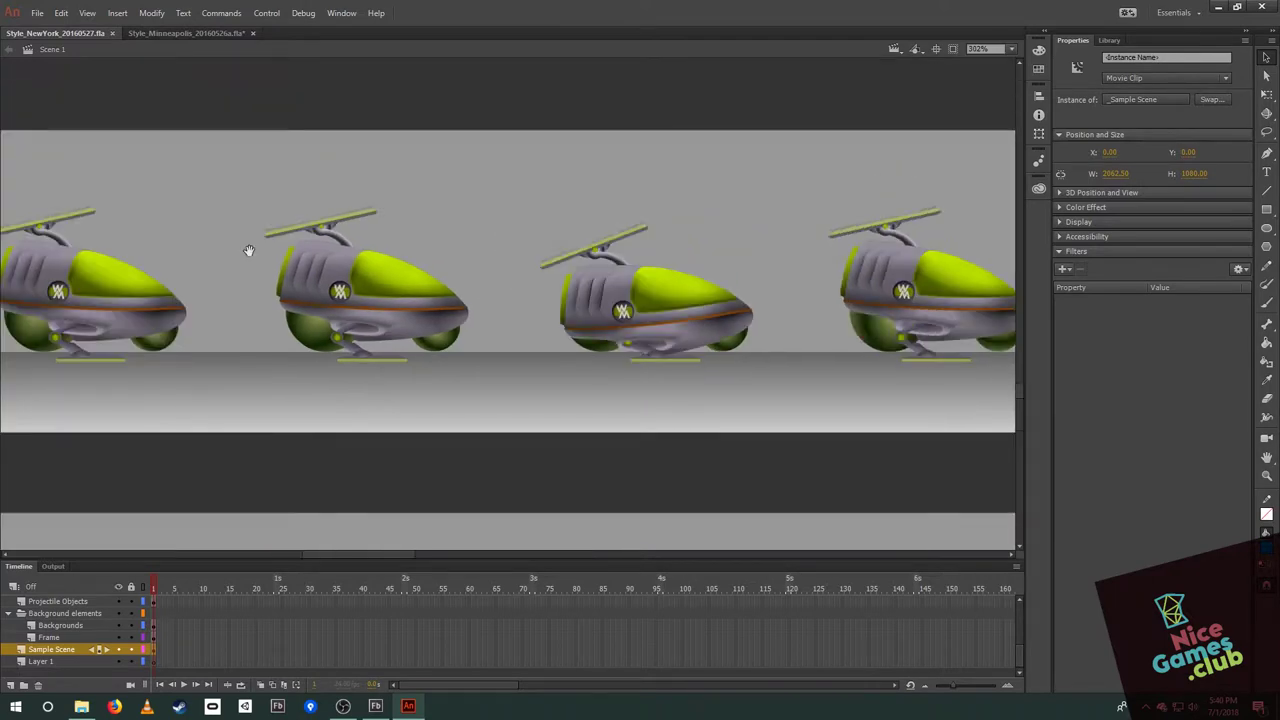
scroll(520, 260, "right", 3)
scroll(545, 295, "up", 1)
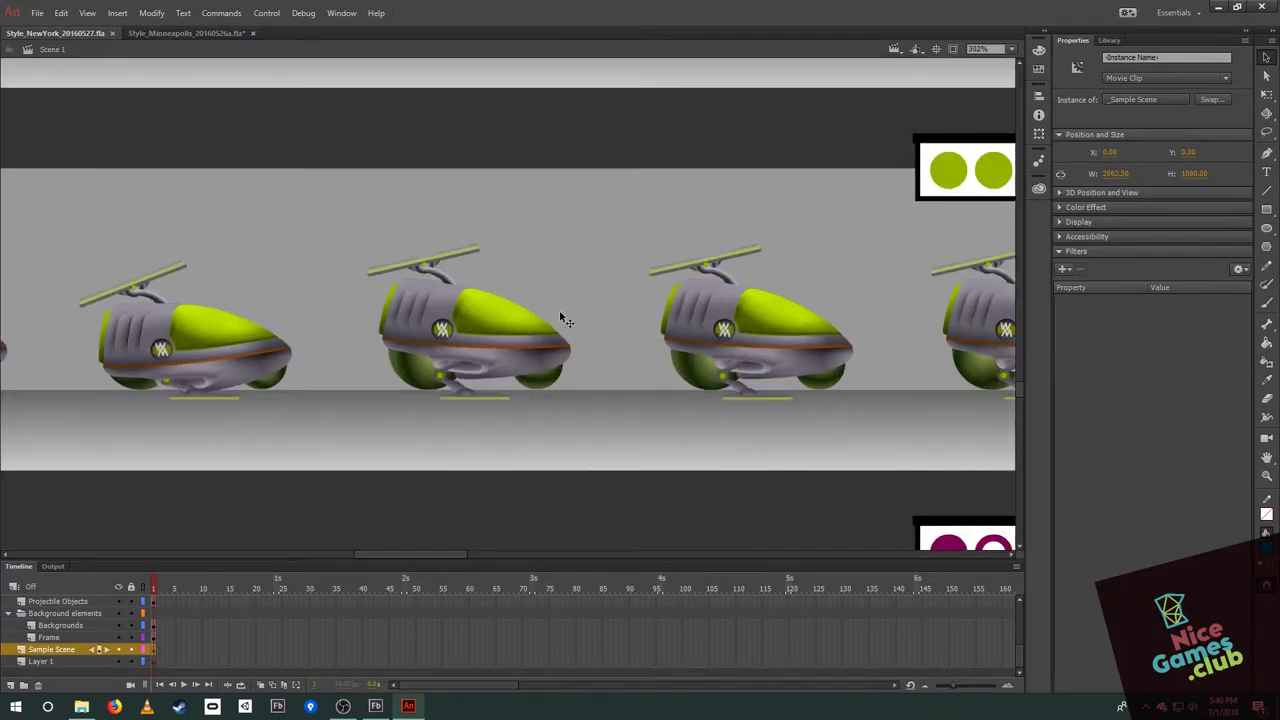
scroll(565, 320, "right", 3)
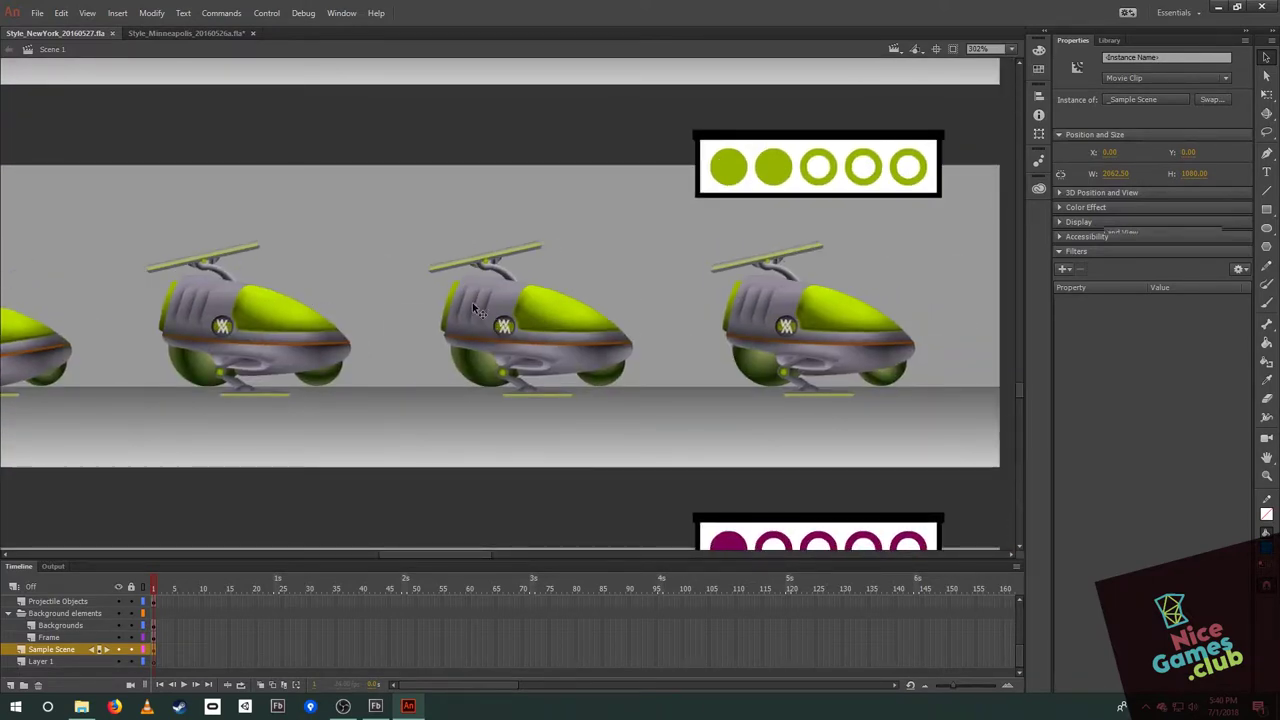
double_click(480, 315)
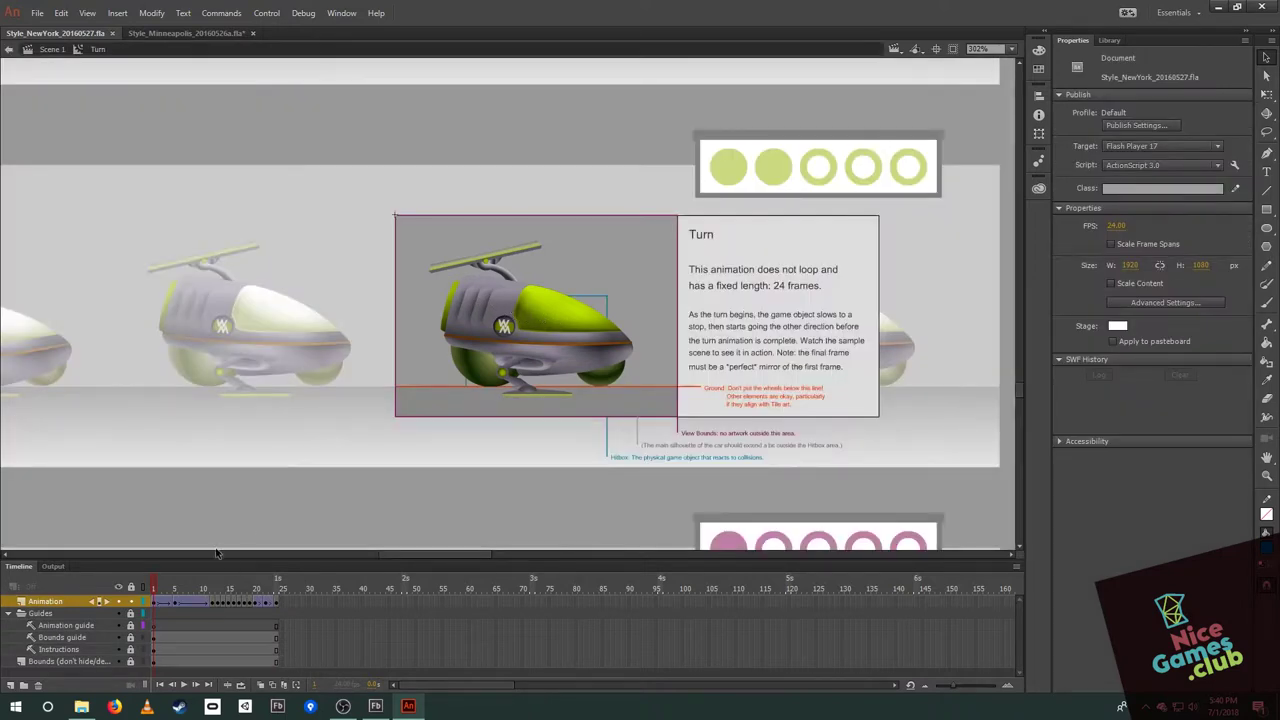
left_click_drag(220, 556, 222, 475)
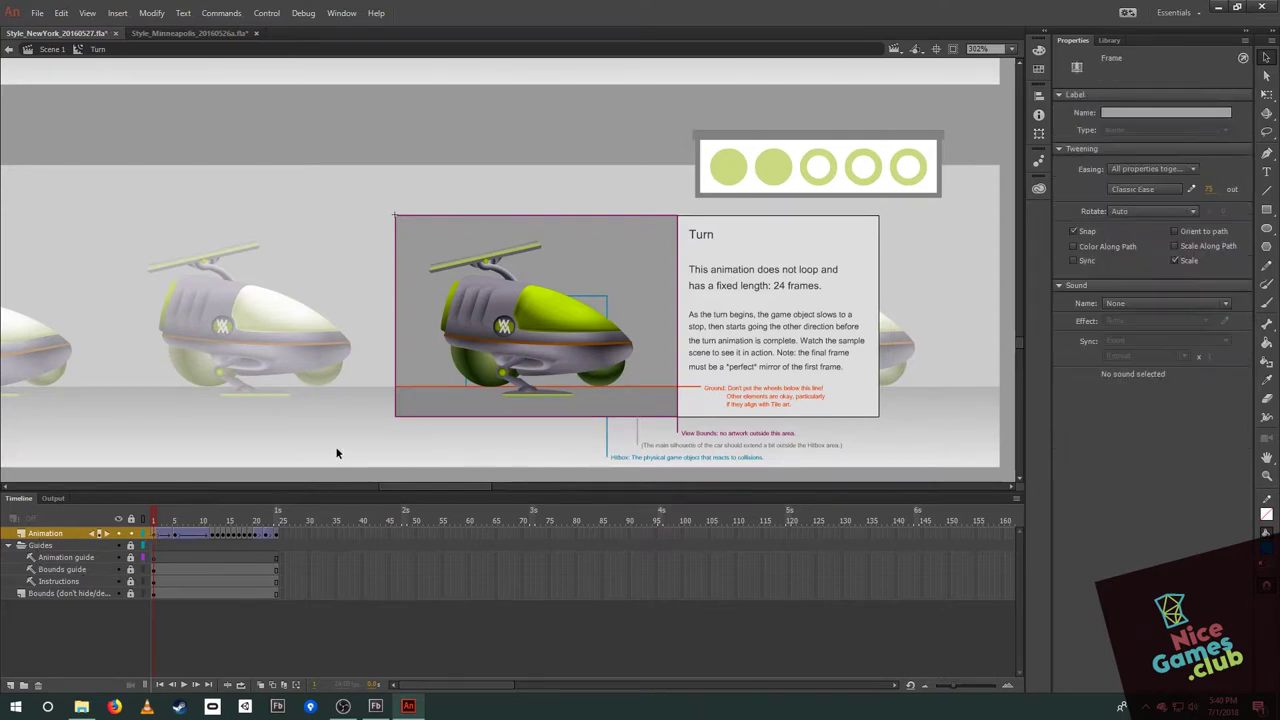
- Open the turn base symbol inside the Turn clip, scrub its frames, and look through its full stack of layers
double_click(486, 360)
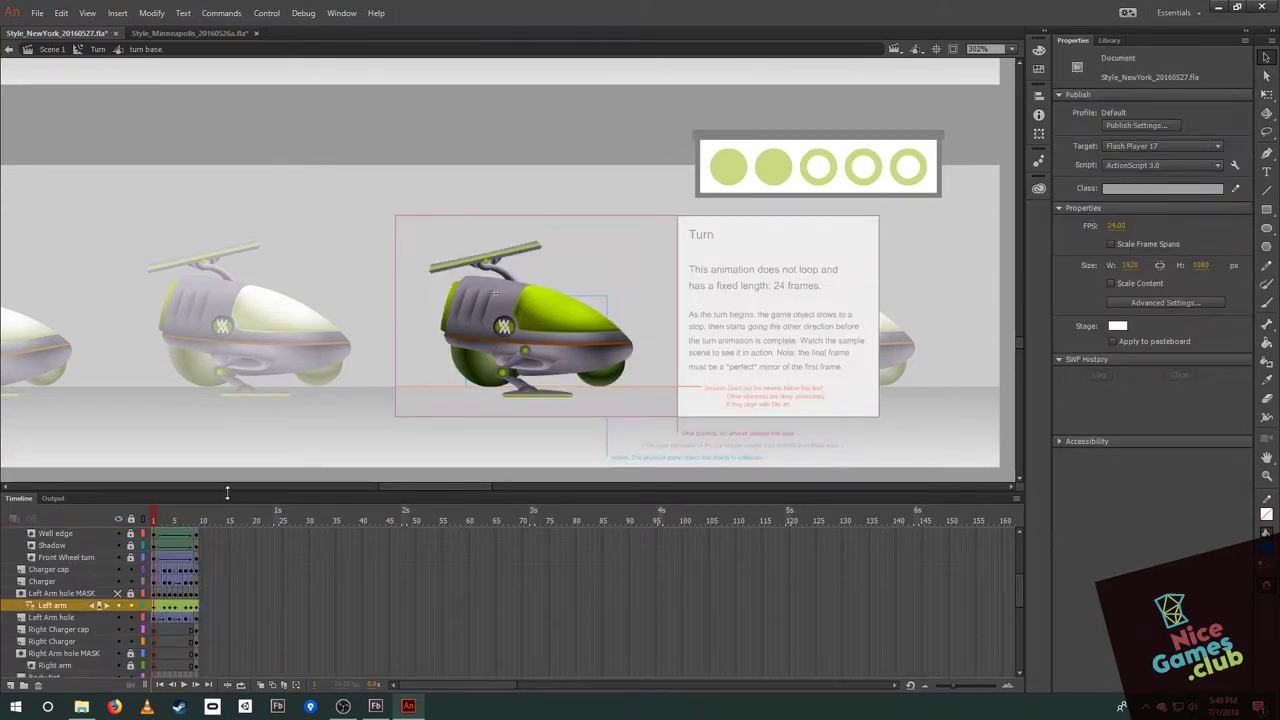
mouse_move(171, 522)
left_mouse_down()
mouse_move(234, 521)
mouse_move(114, 530)
mouse_move(204, 521)
mouse_move(160, 522)
mouse_move(195, 504)
mouse_move(168, 542)
left_mouse_up()
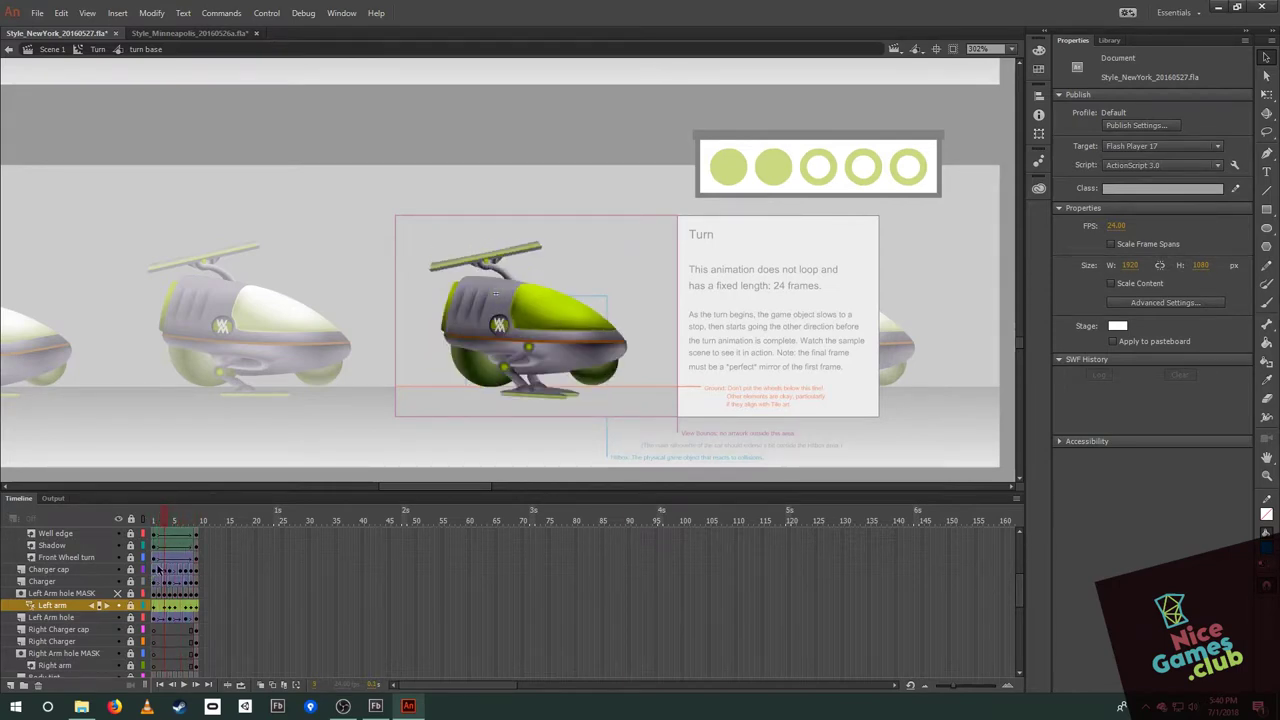
left_click(158, 594)
scroll(170, 605, "down", 5)
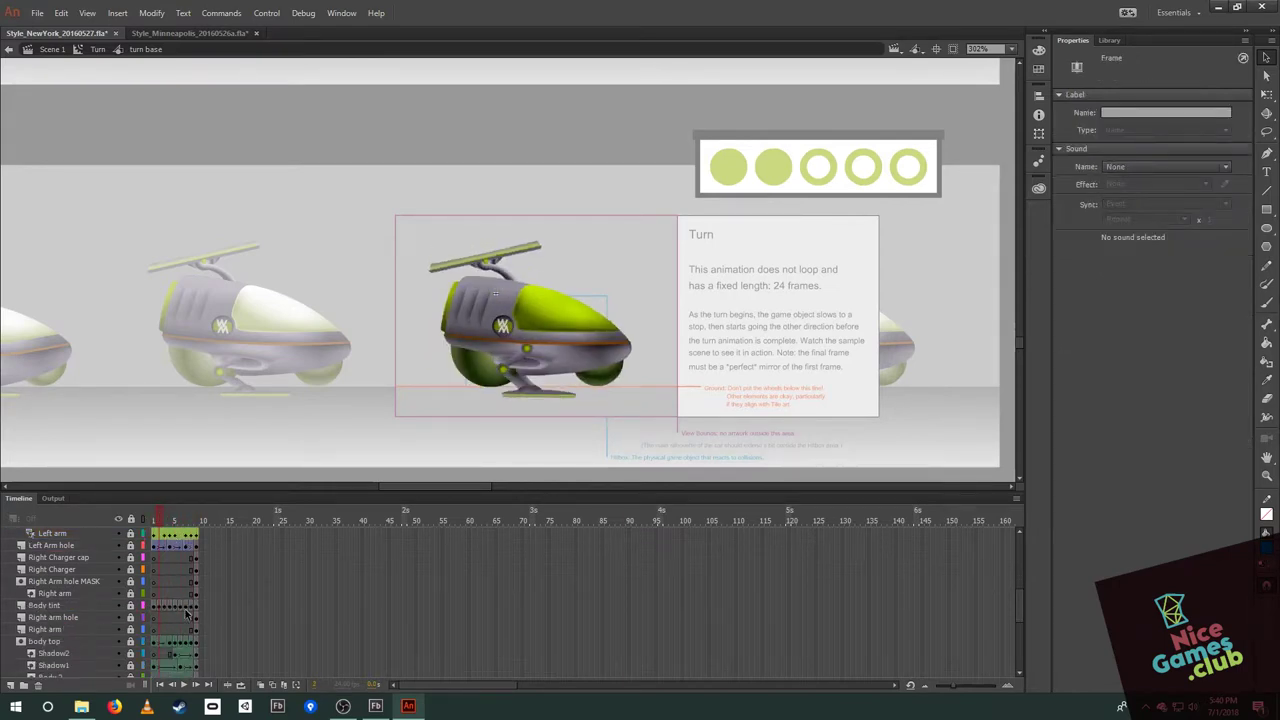
scroll(165, 620, "down", 1)
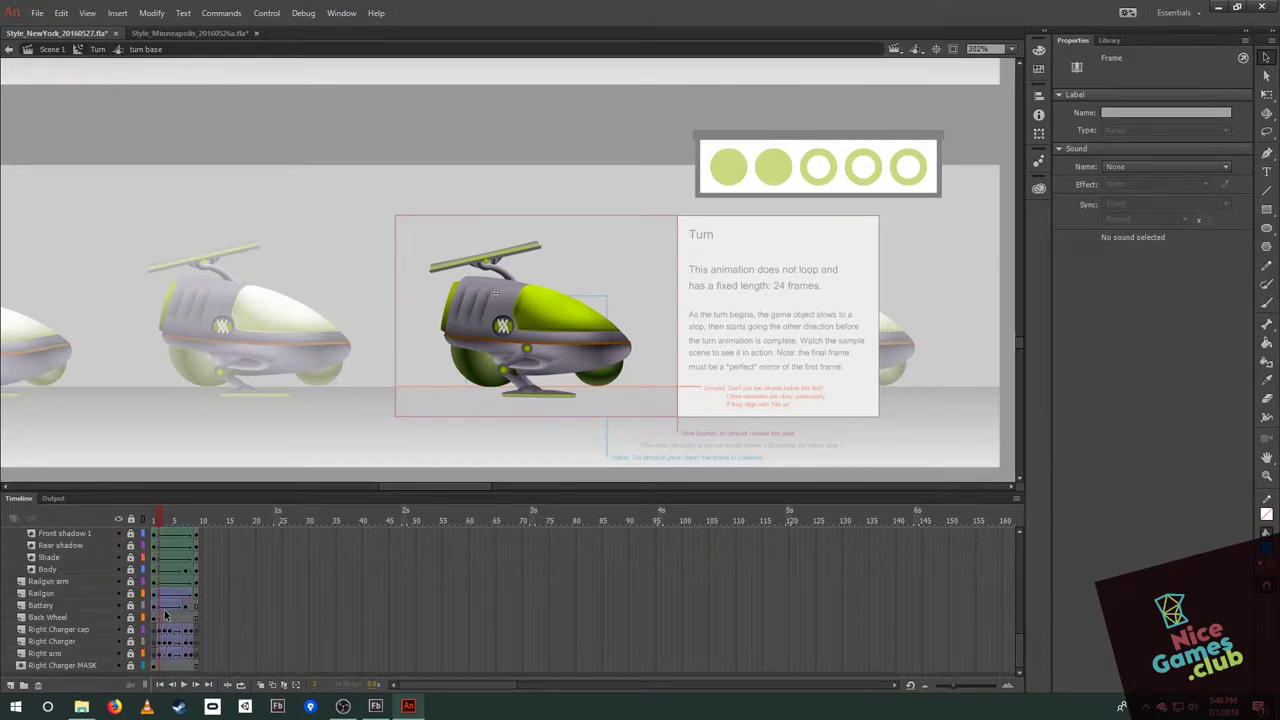
scroll(176, 572, "down", 5)
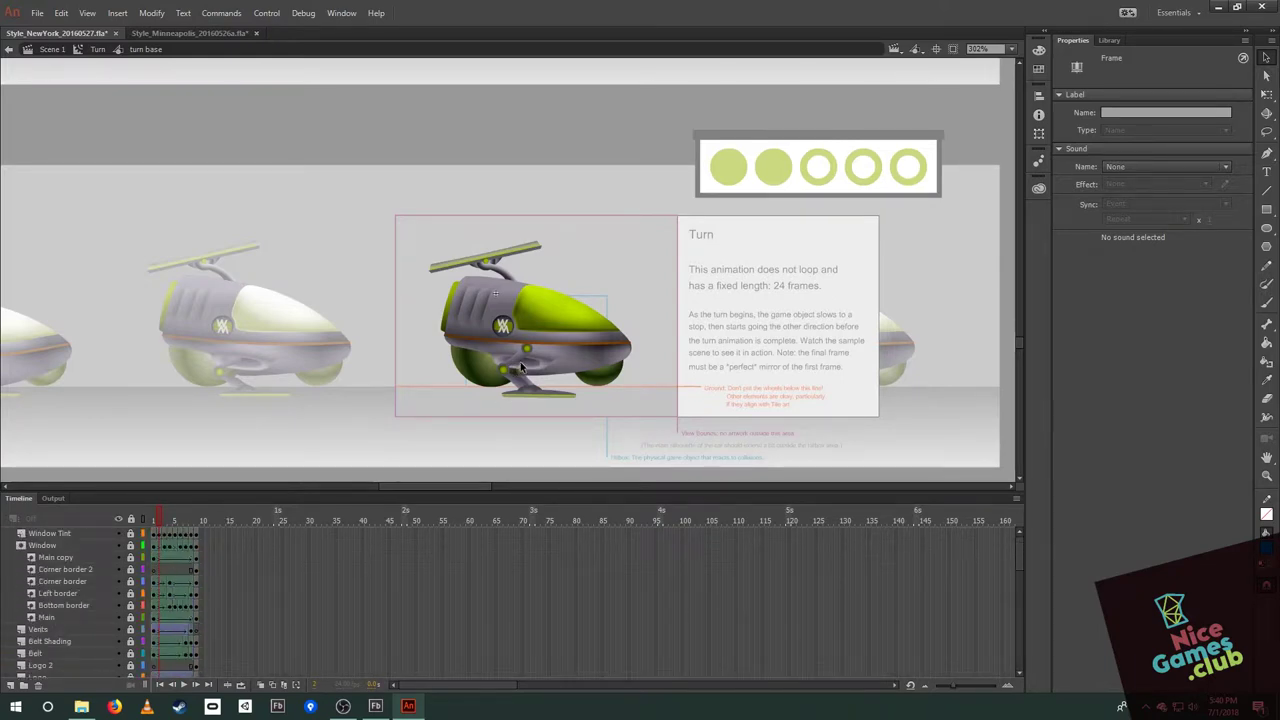
scroll(158, 622, "down", 5)
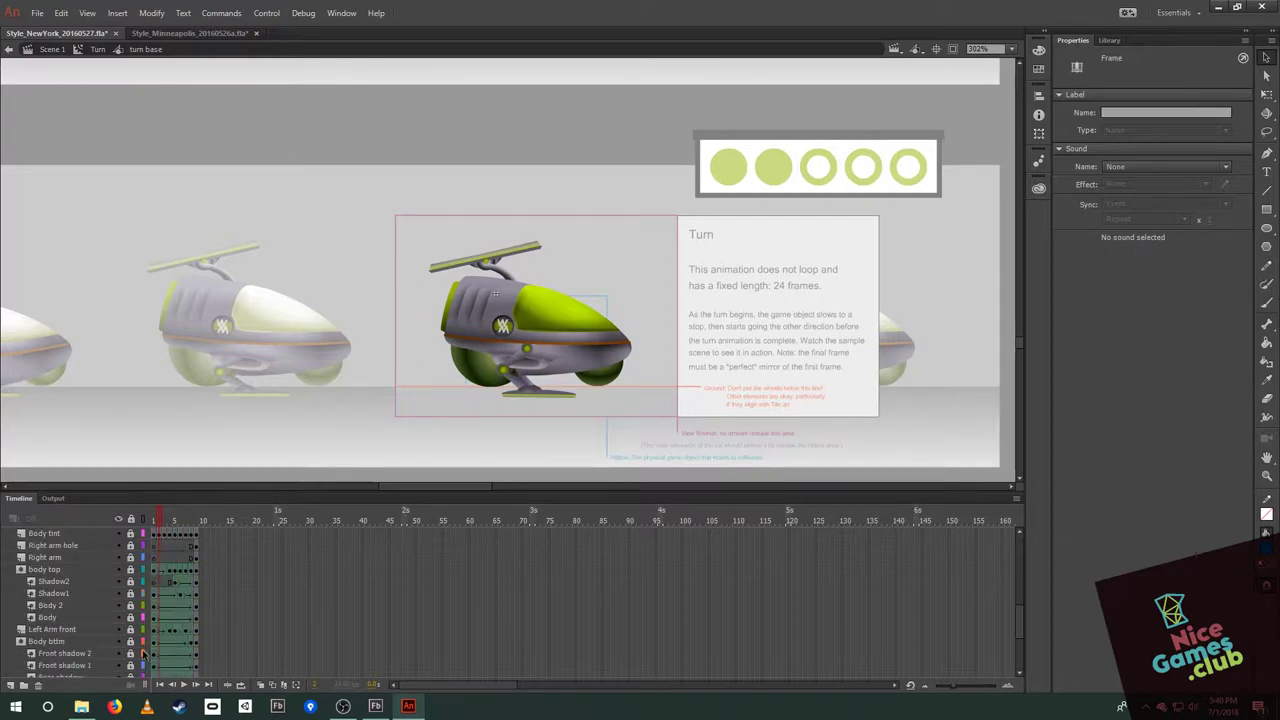
scroll(158, 622, "down", 3)
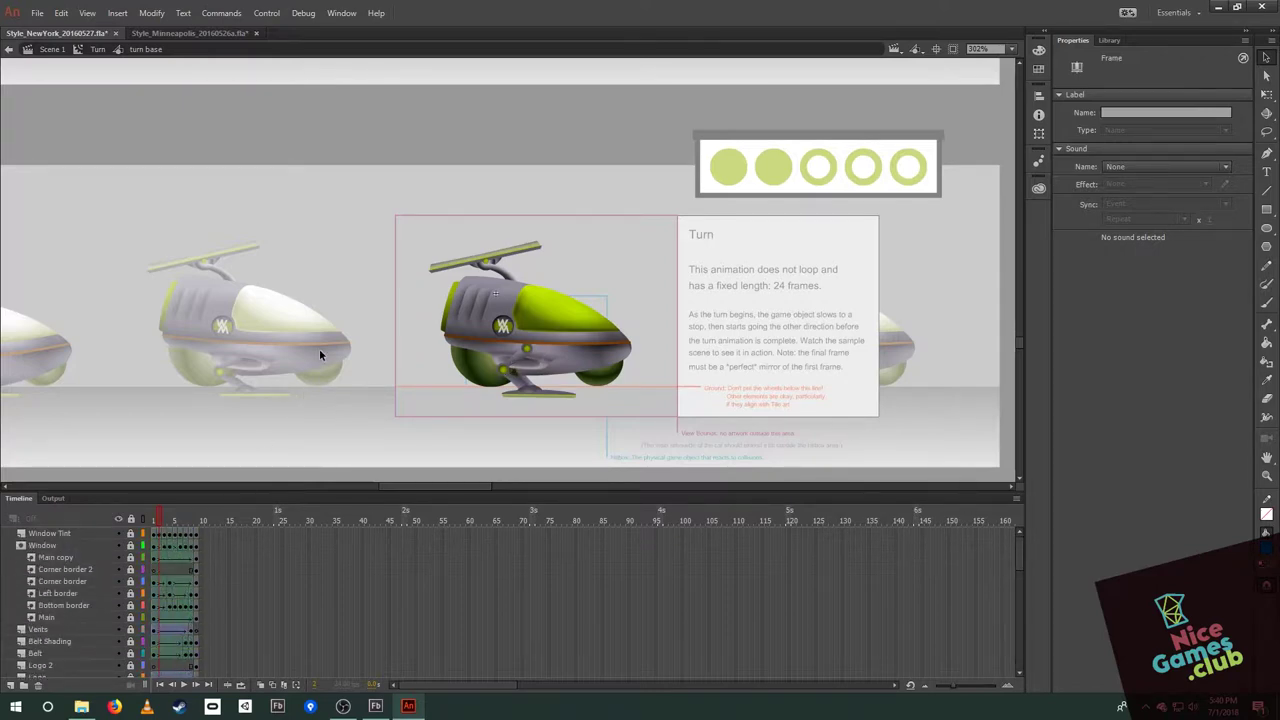
- Return to the Turn clip, play and scrub its animation from first to last frame, and go back to Scene 1
double_click(319, 348)
double_click(502, 308)
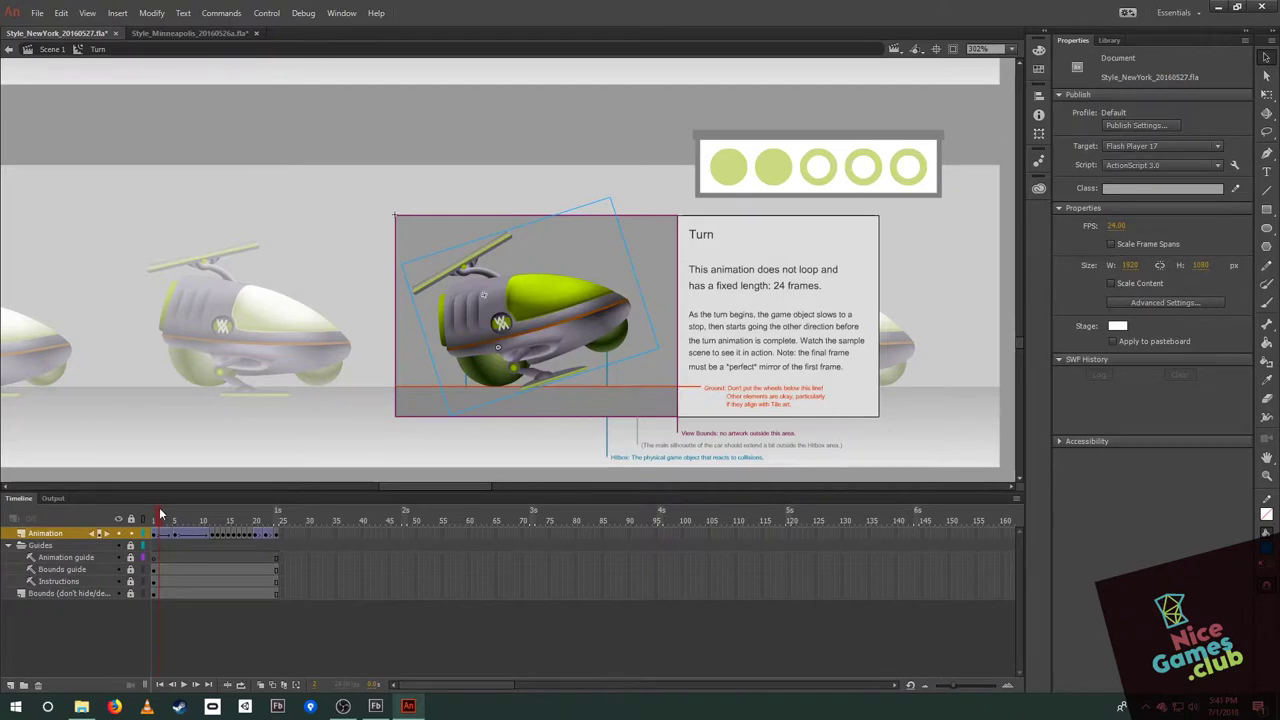
left_click_drag(145, 514, 241, 514)
key("Return")
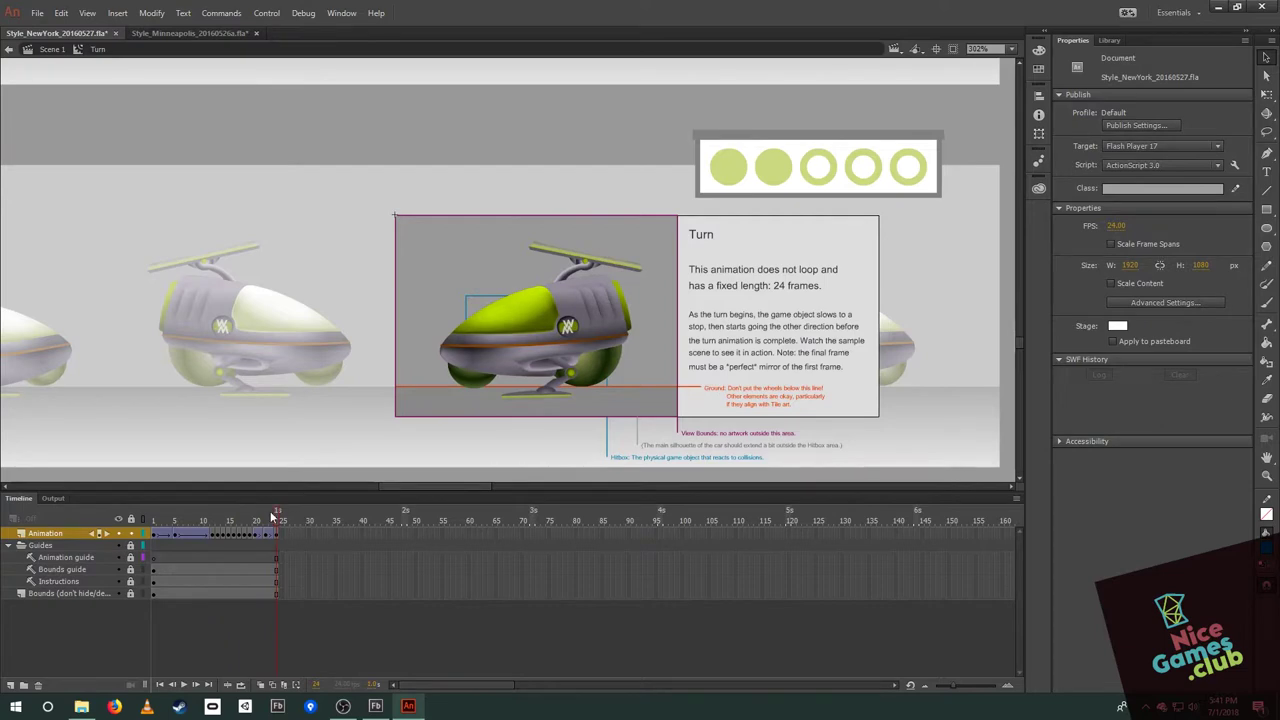
left_click_drag(155, 522, 281, 519)
key("shift+comma")
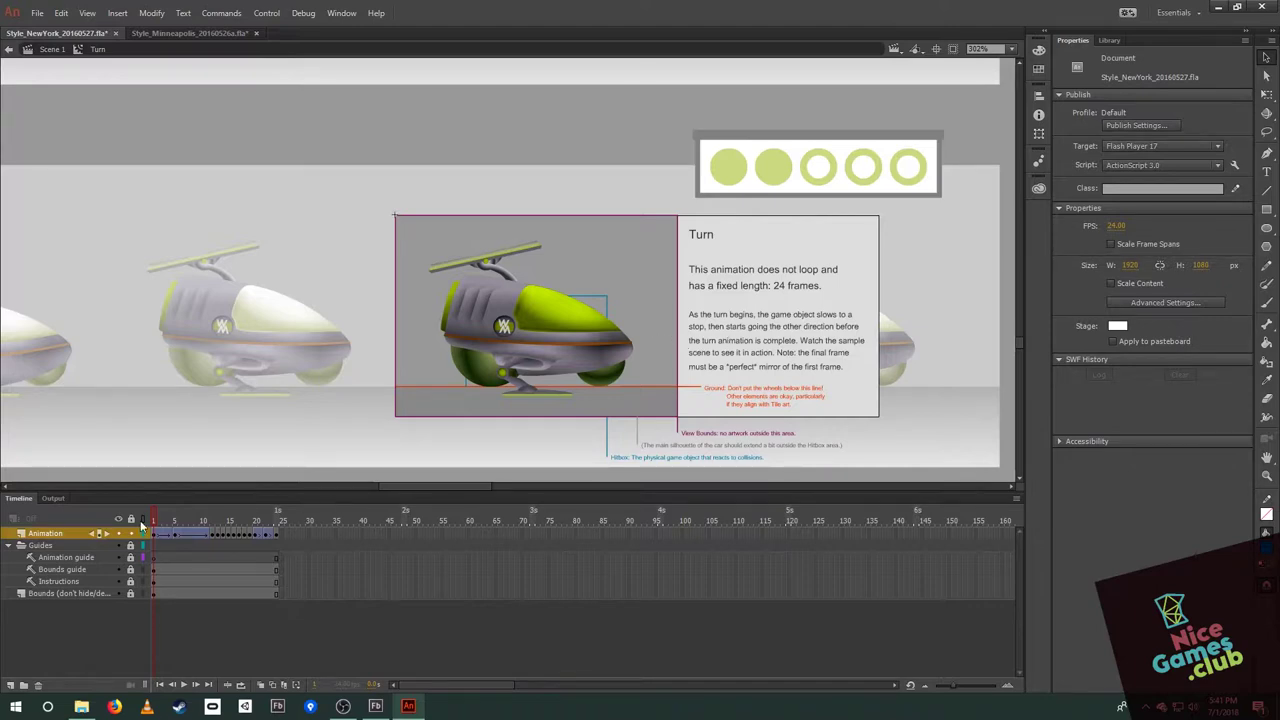
left_click_drag(166, 520, 284, 522)
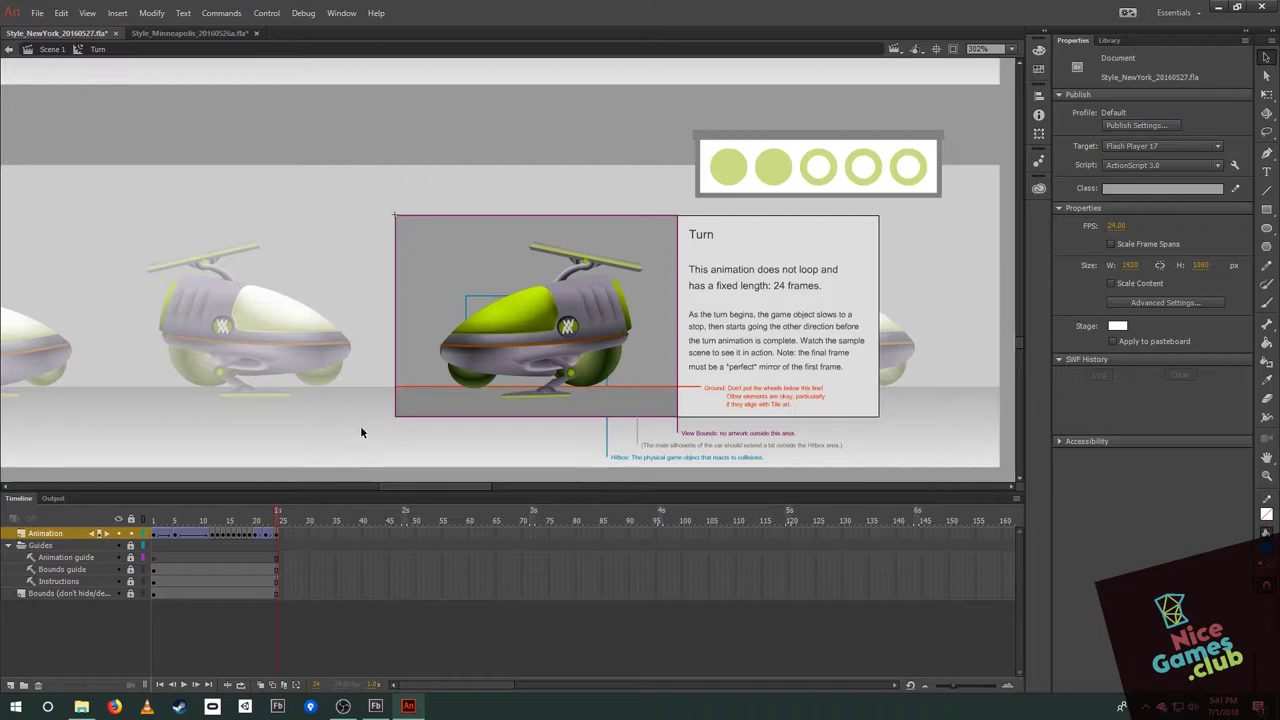
double_click(425, 400)
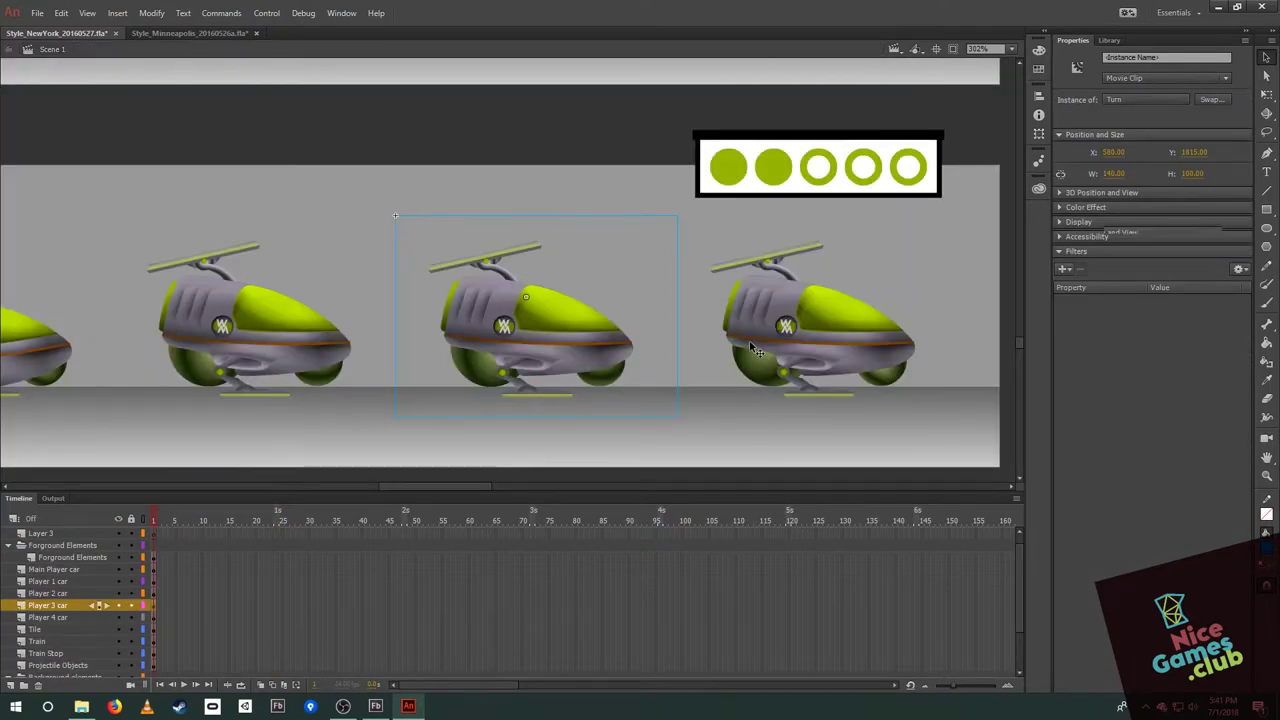
- Open Player Three's Die clip in place, play its breakdown animation, and return to Scene 1
double_click(682, 362)
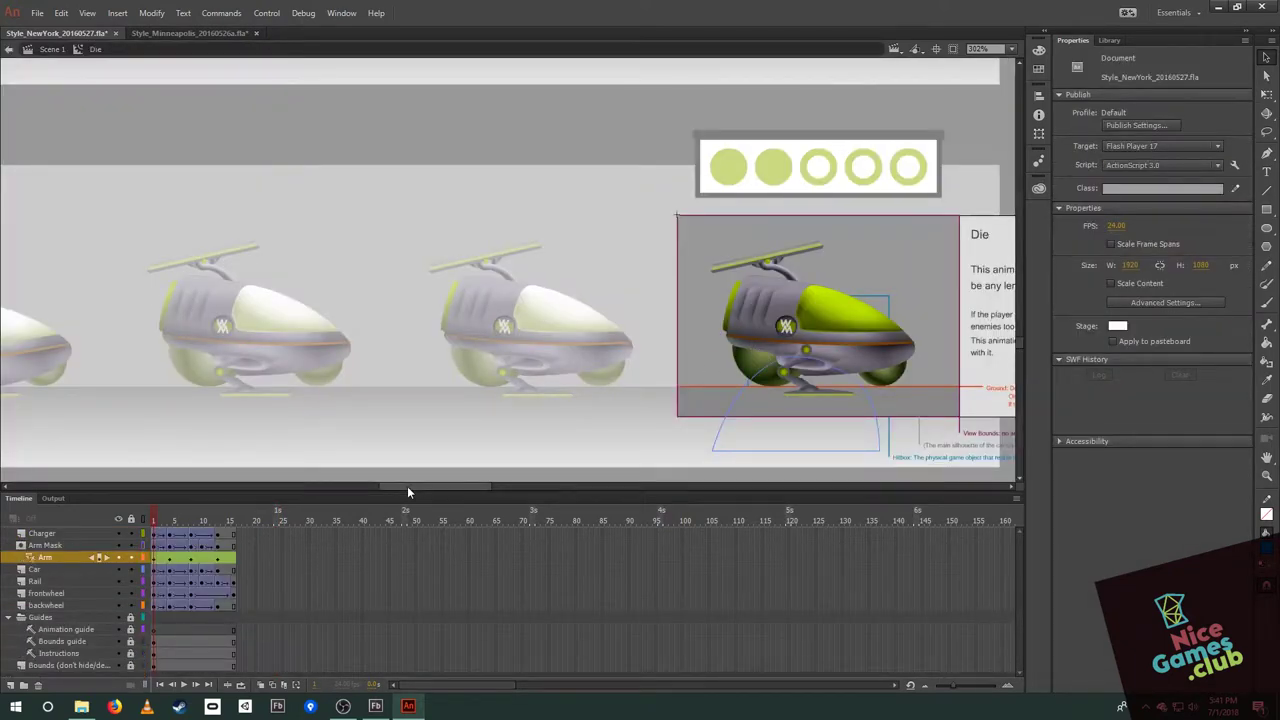
key("Return")
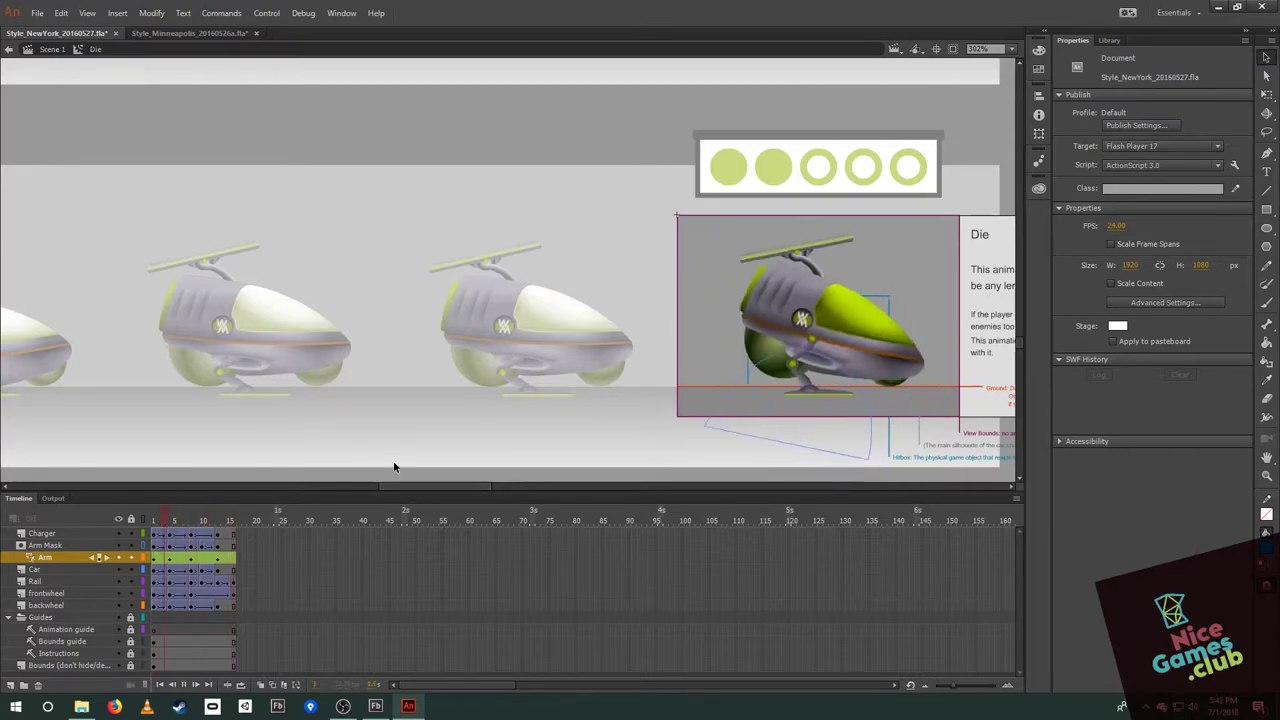
left_click_drag(478, 348, 180, 356)
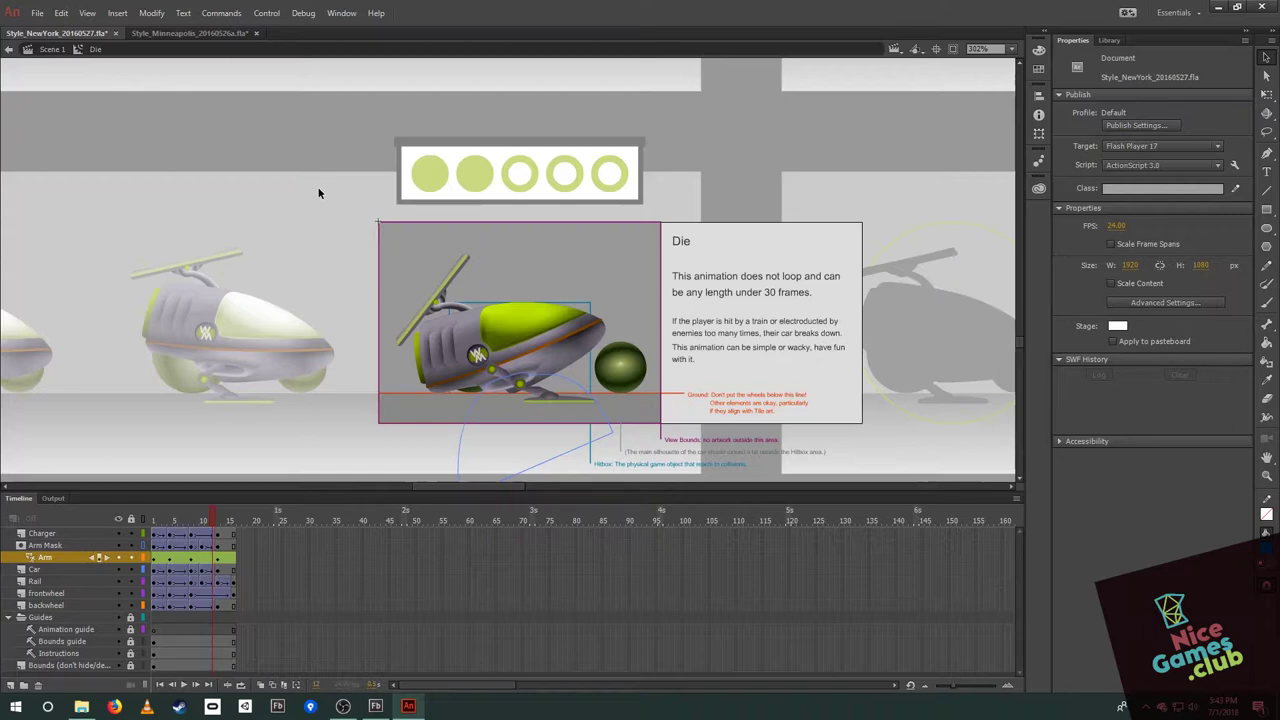
double_click(362, 190)
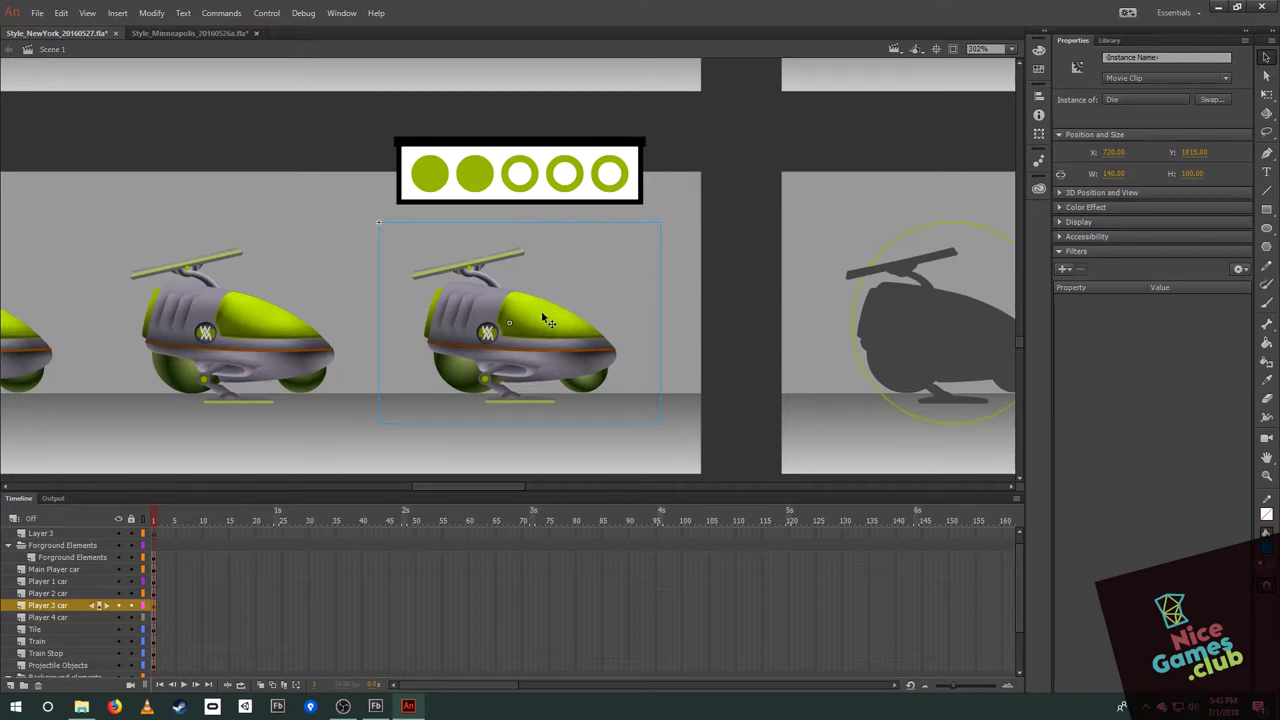
- Survey the New York player car rows, then examine the Train Stop states and Train artwork up close
scroll(545, 316, "down", 4)
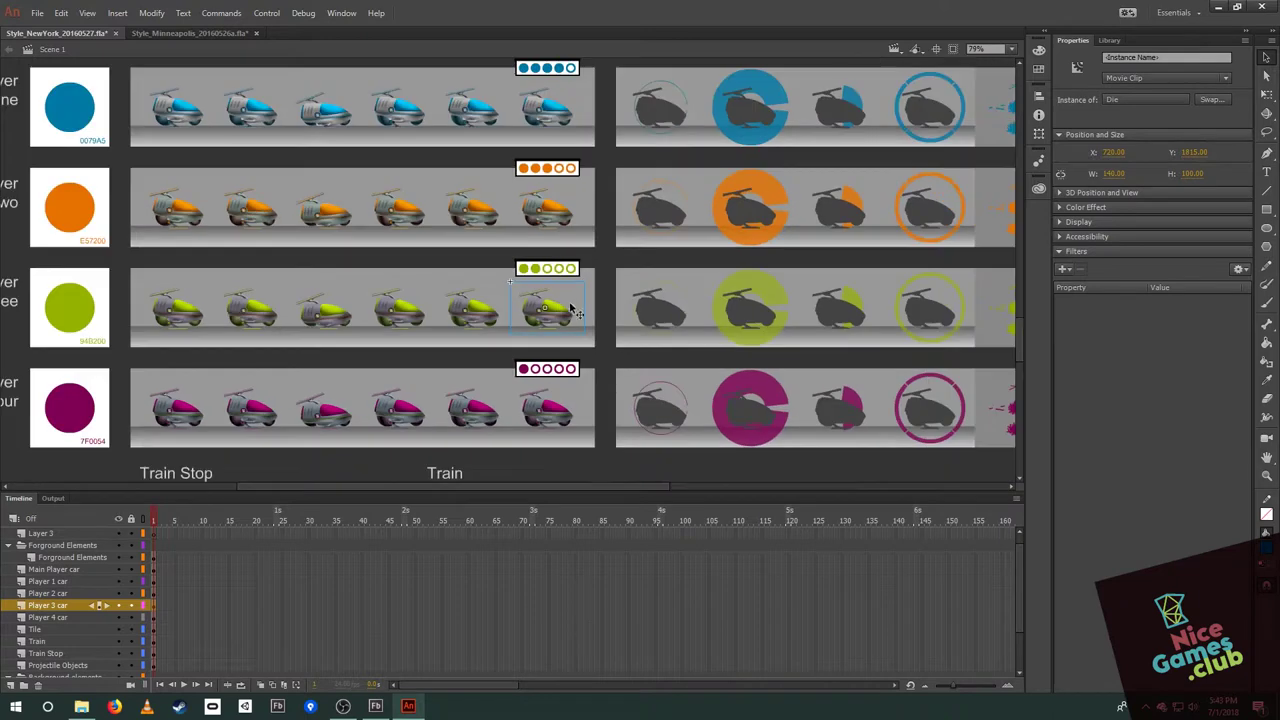
scroll(577, 313, "down", 1)
left_click_drag(610, 300, 562, 445)
left_click_drag(860, 330, 620, 316)
left_click_drag(431, 367, 540, 308)
left_click_drag(467, 400, 495, 205)
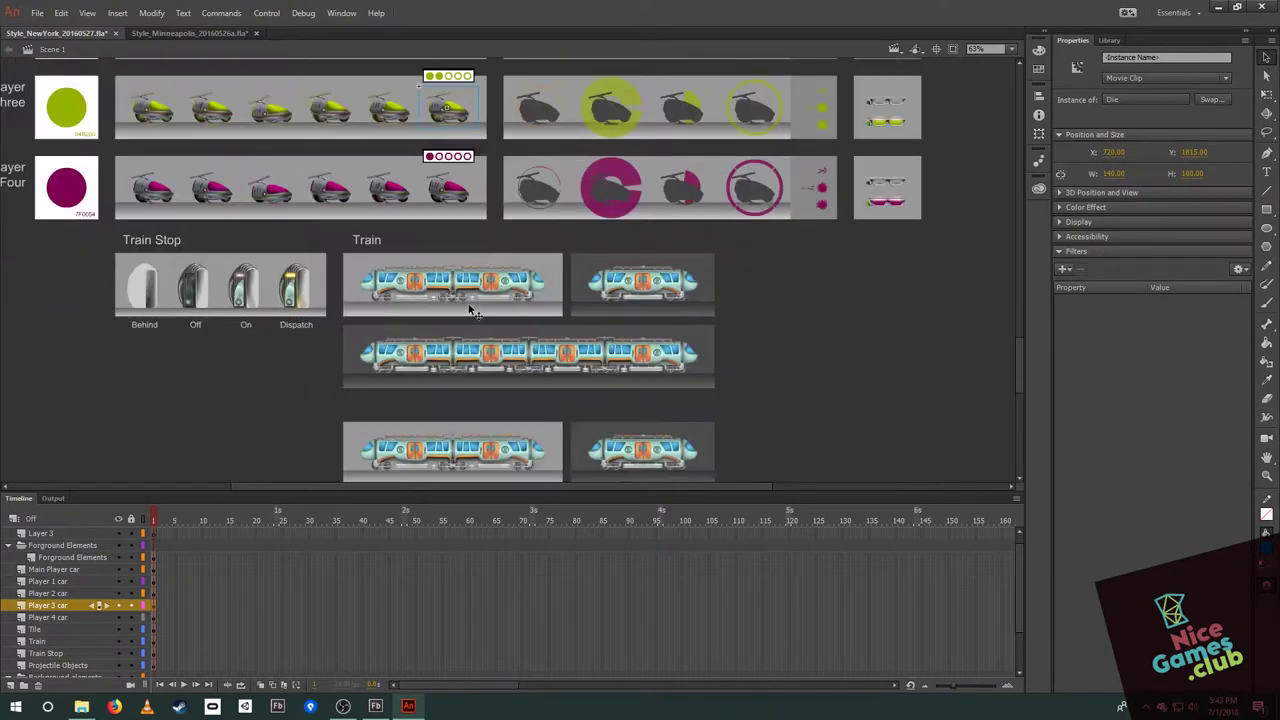
scroll(466, 319, "down", 3)
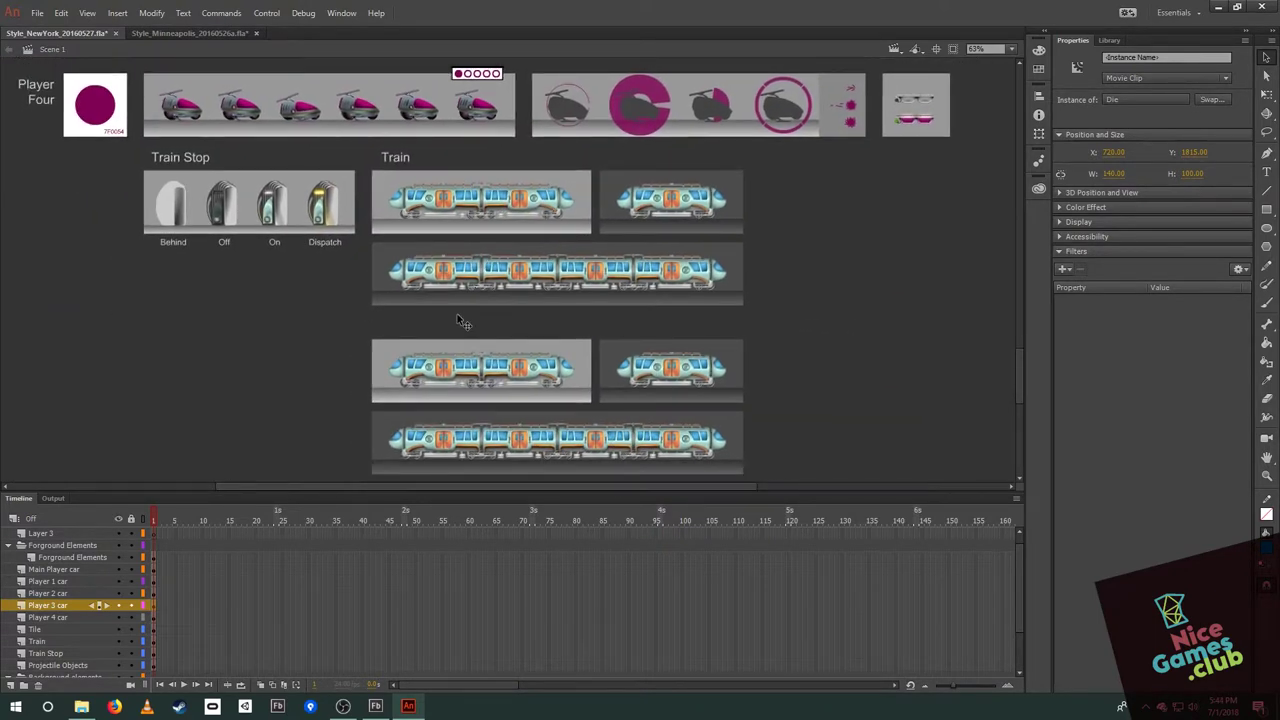
scroll(457, 321, "up", 2)
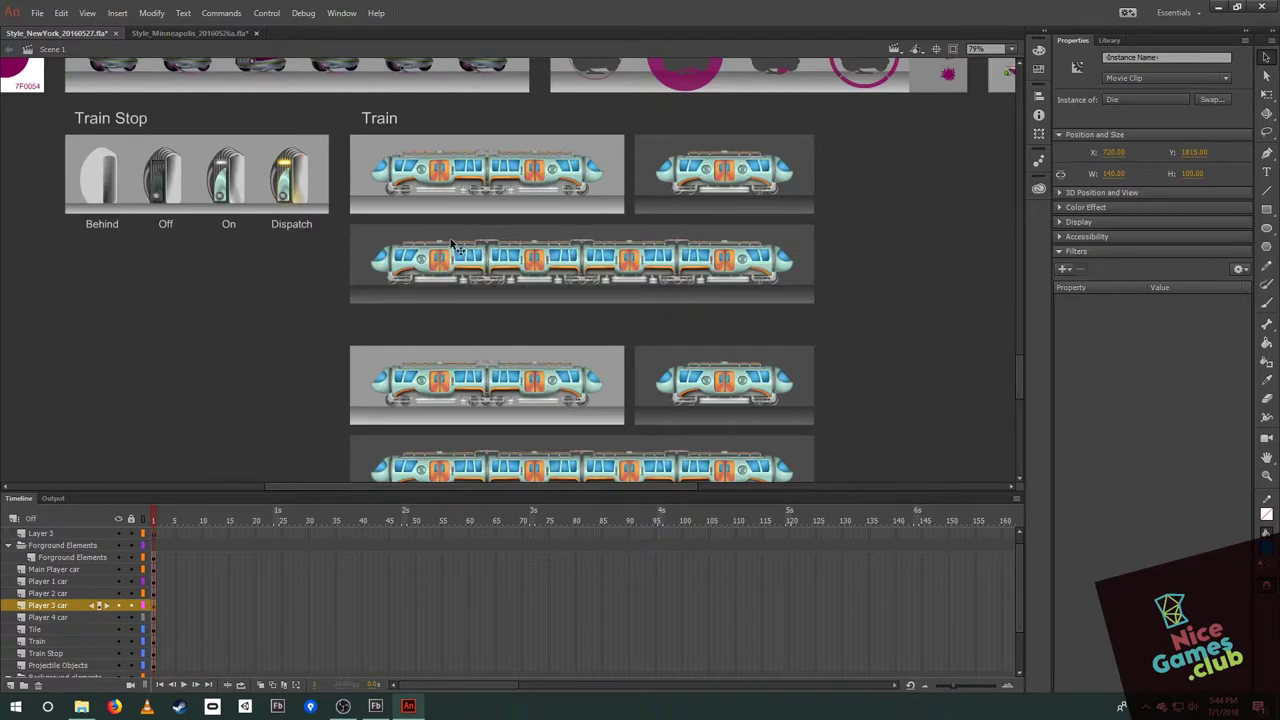
scroll(453, 250, "up", 3)
left_click_drag(297, 155, 647, 312)
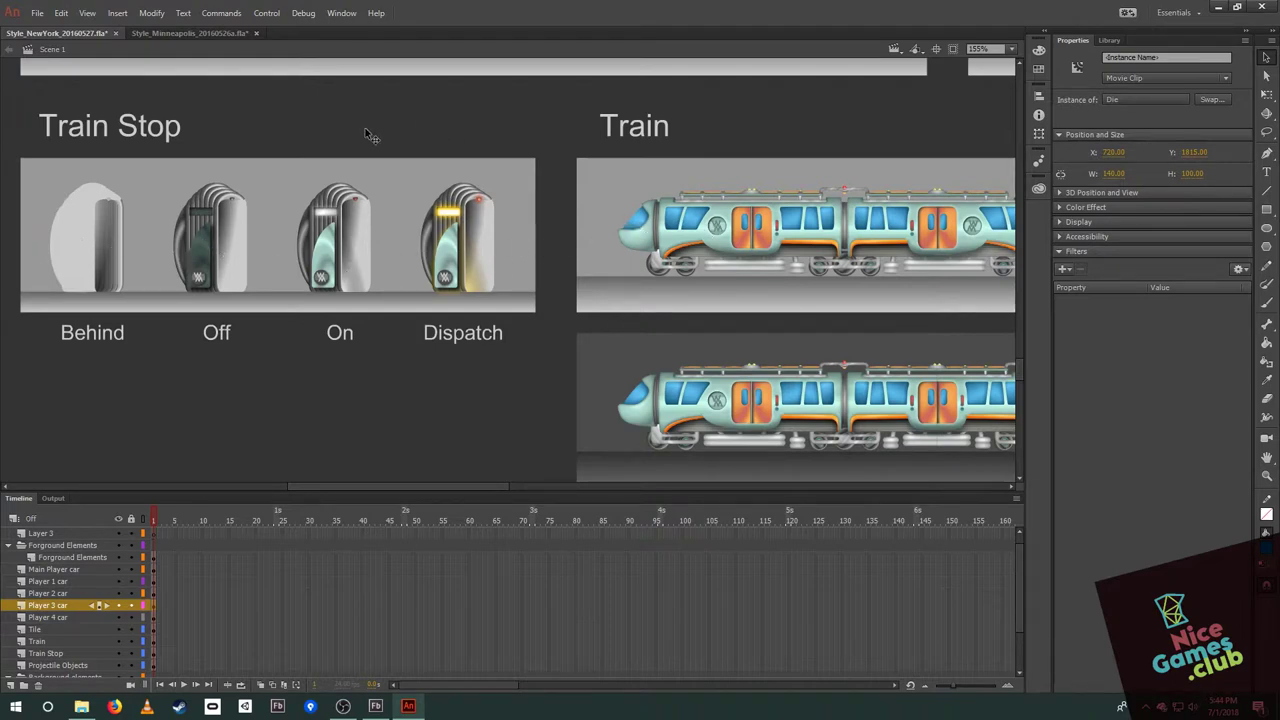
- Try to test the New York movie as an SWF, and relaunch Animate from Windows
key("ctrl+Return")
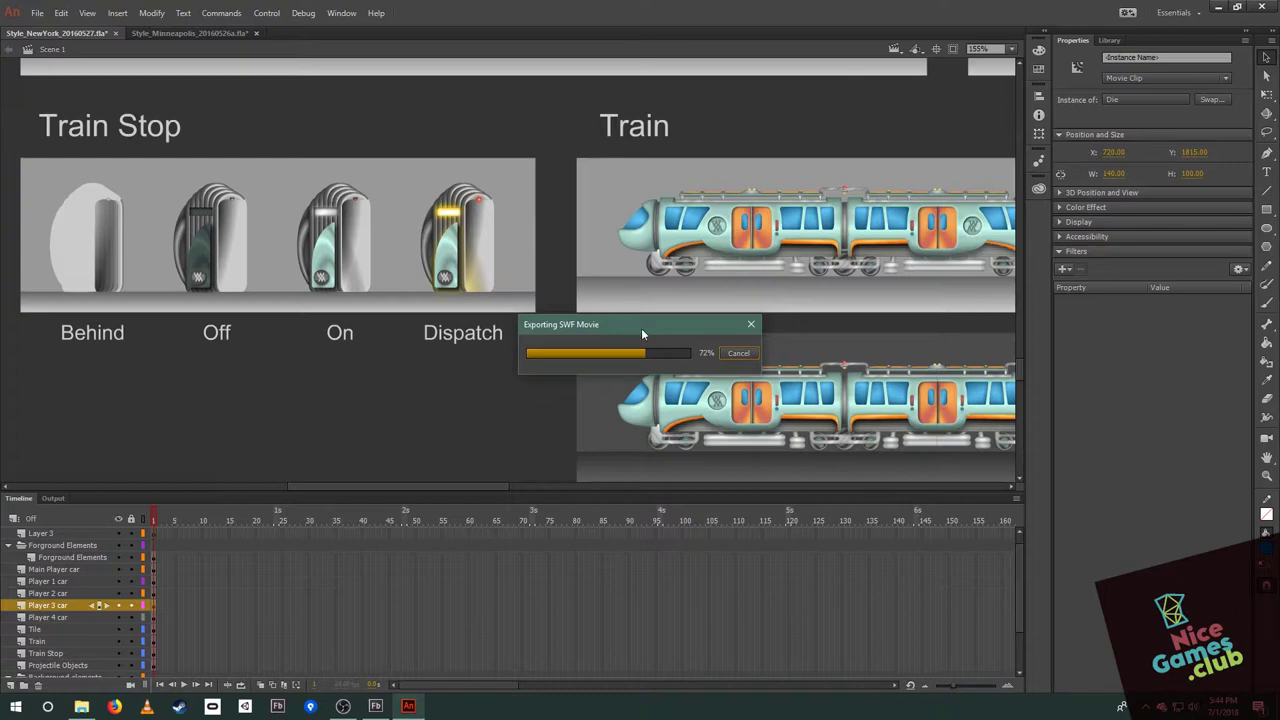
left_click_drag(620, 326, 554, 230)
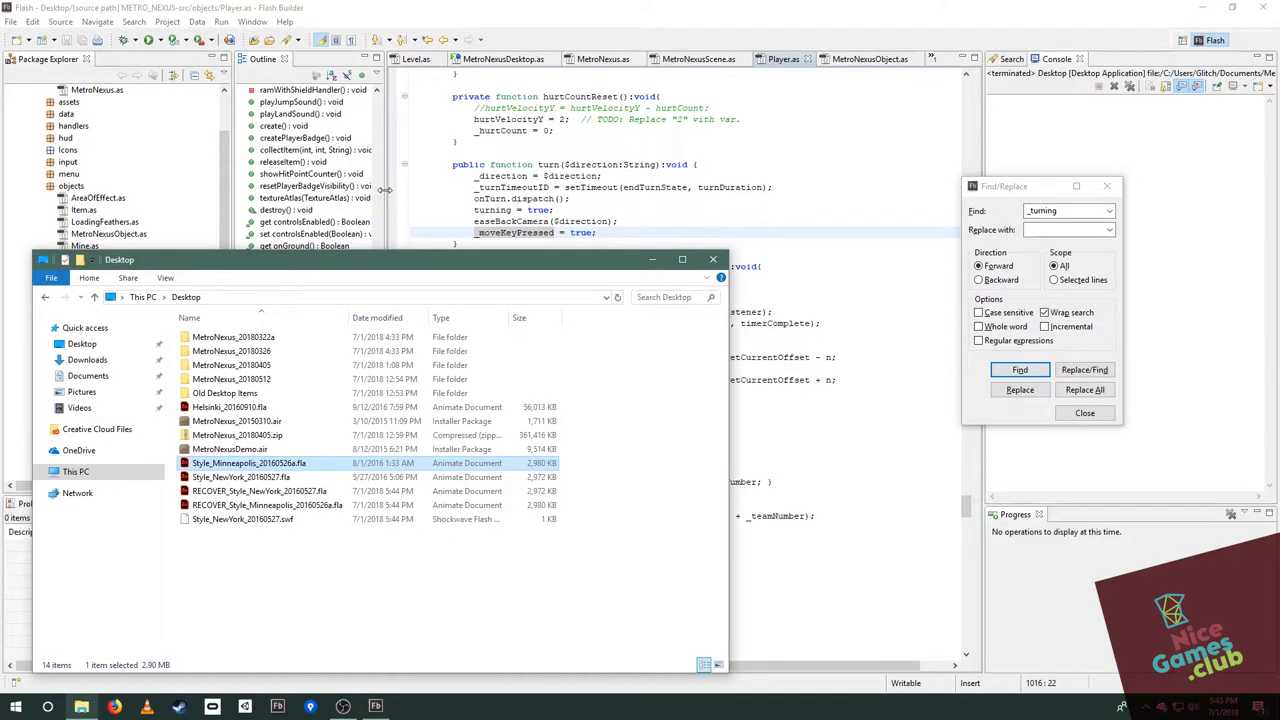
left_click(16, 707)
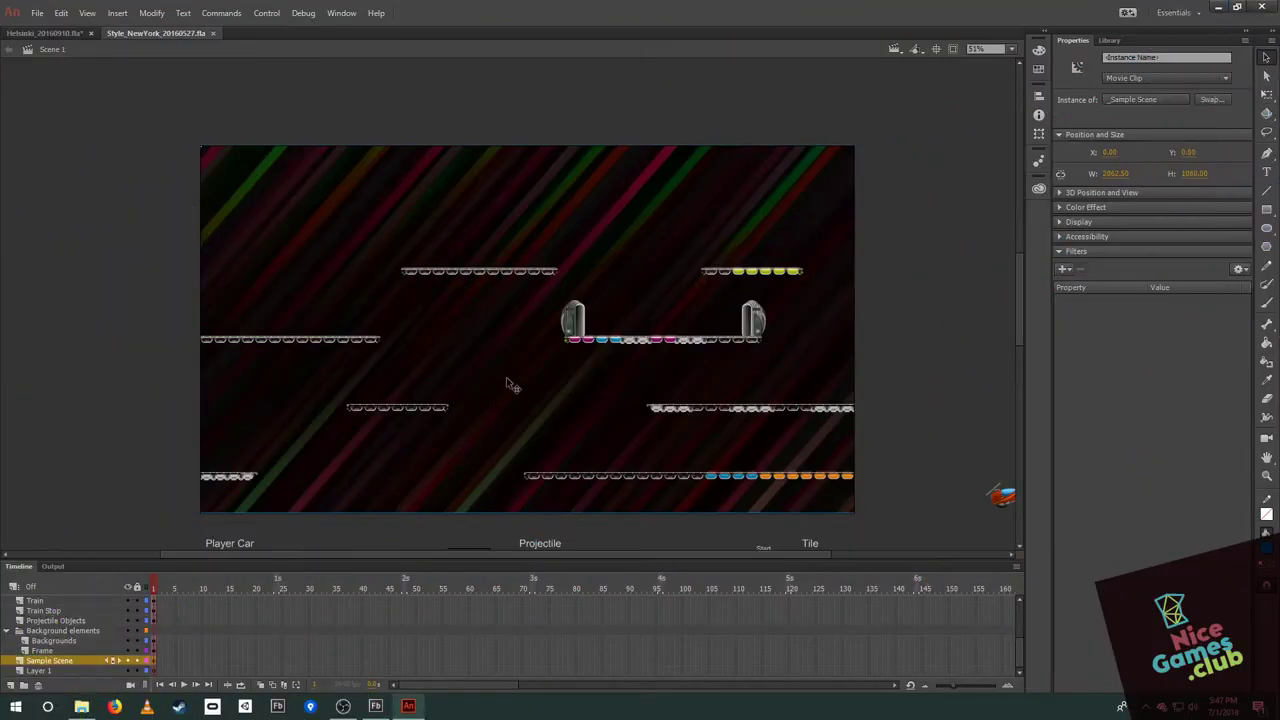
- Open the Sample Scene clip in place and look through the layers of its timeline
scroll(466, 347, "down", 1)
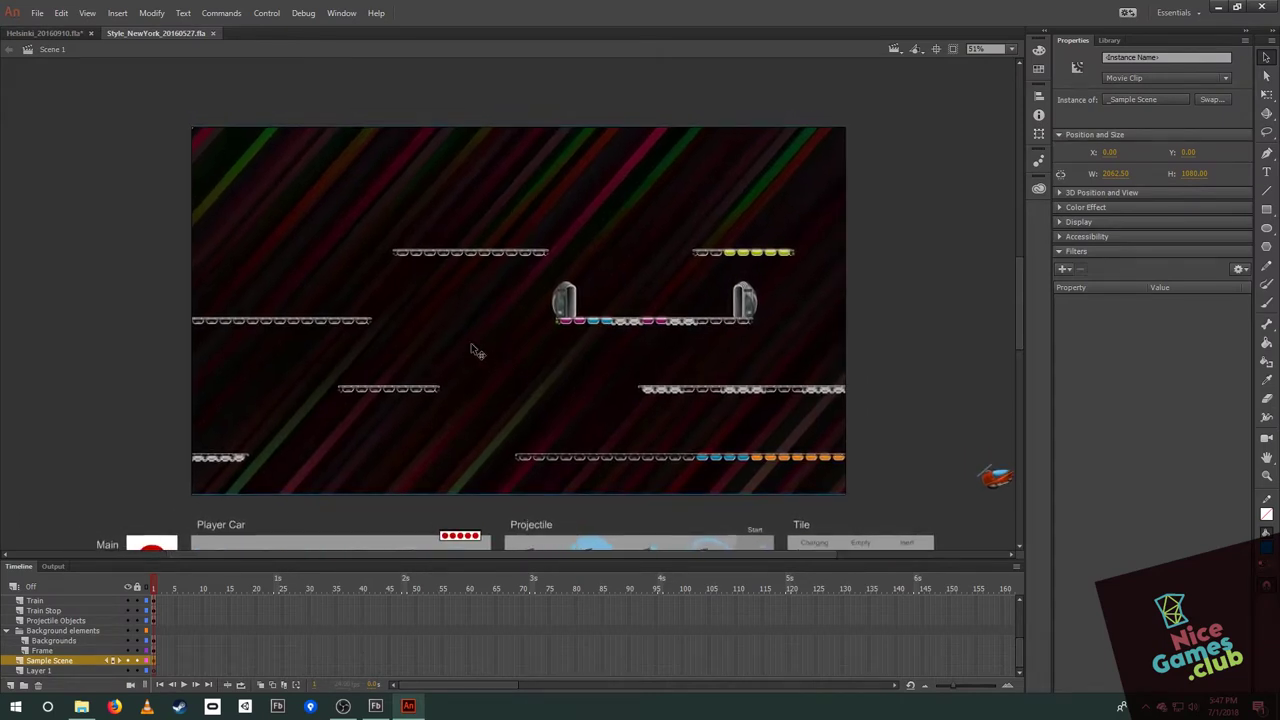
double_click(526, 352)
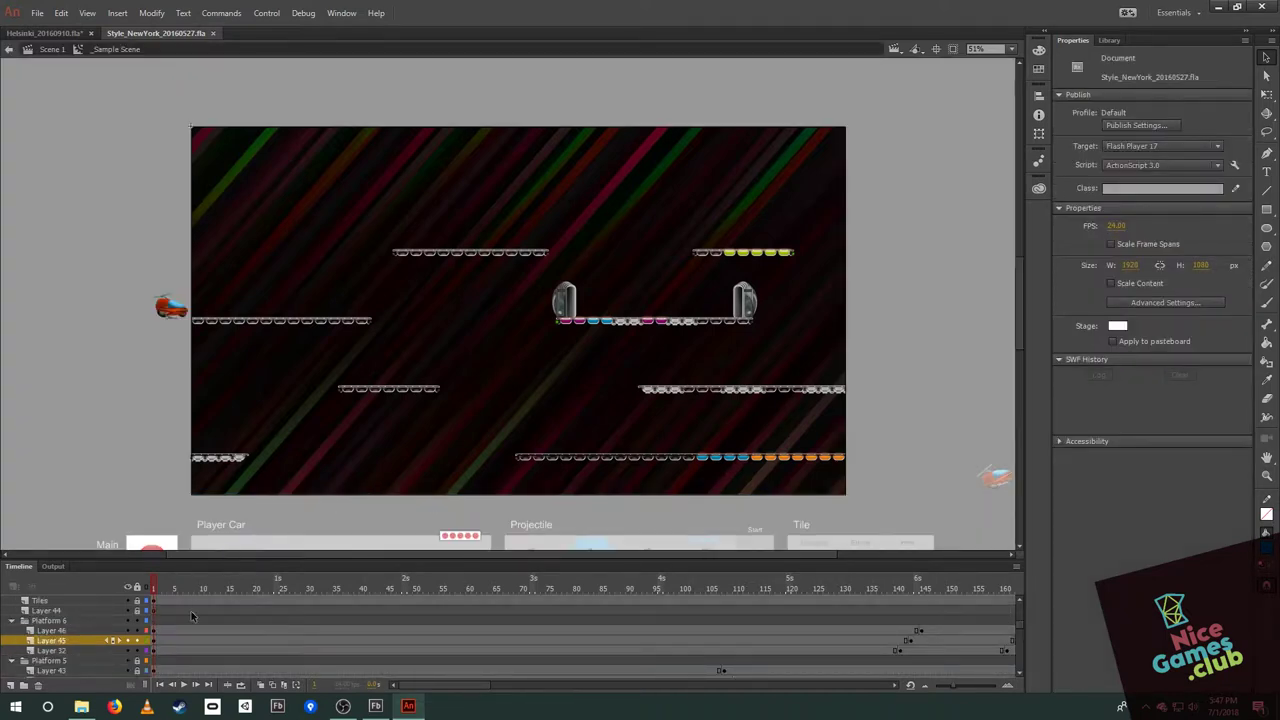
left_click_drag(924, 686, 915, 686)
scroll(585, 647, "down", 1)
scroll(585, 647, "down", 8)
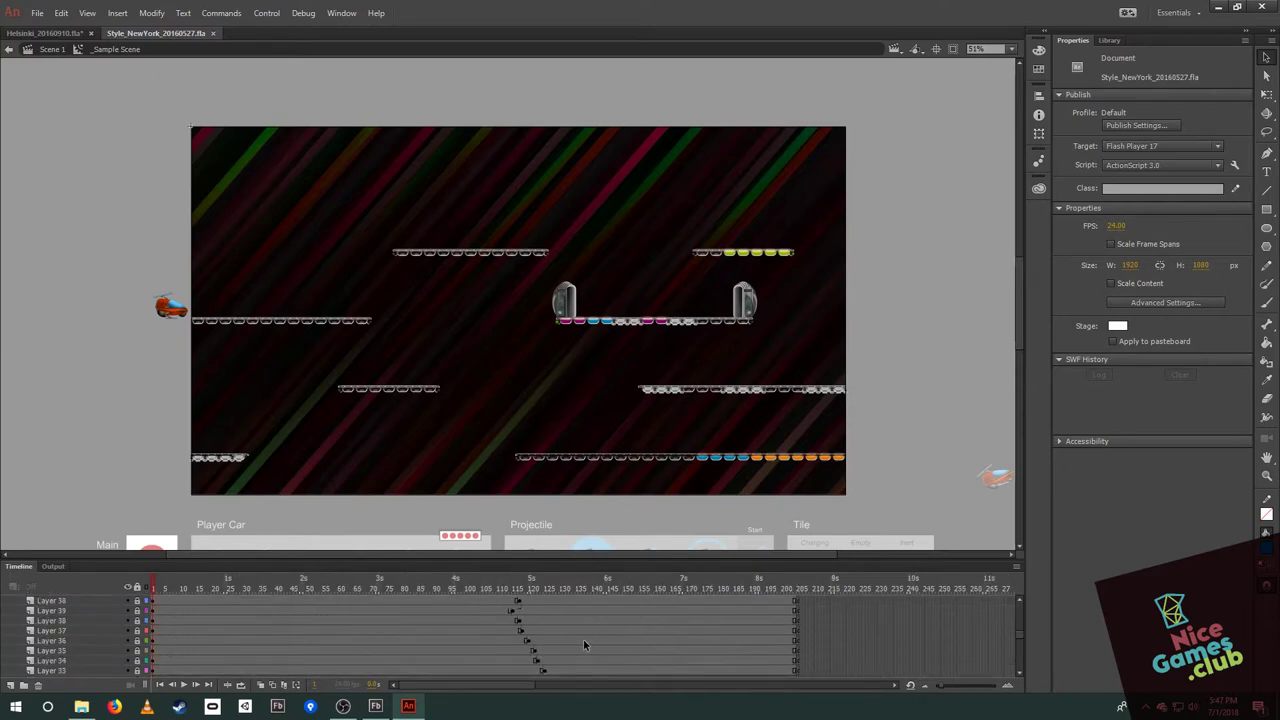
scroll(601, 648, "up", 6)
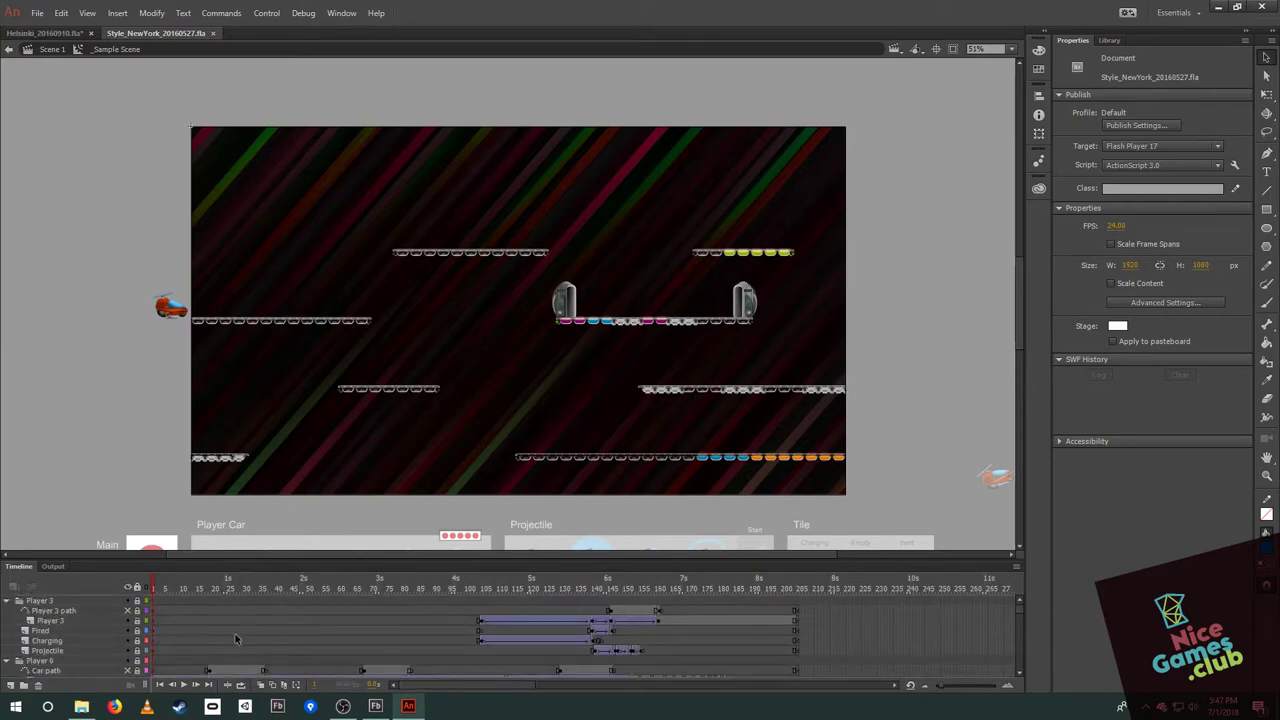
- Play the sample scene's animation and scrub back and forth over the section where the train crosses between the two train stops
scroll(238, 640, "down", 2)
left_click_drag(163, 587, 551, 596)
key("Return")
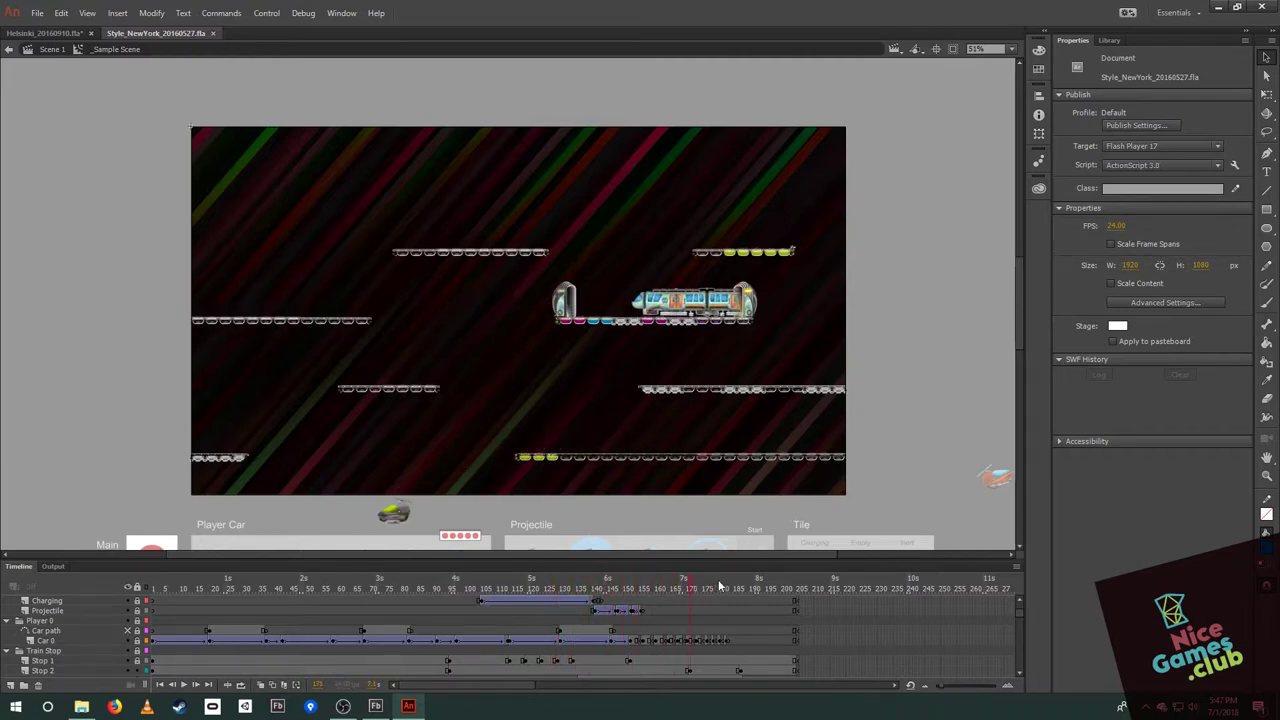
left_click_drag(775, 578, 656, 588)
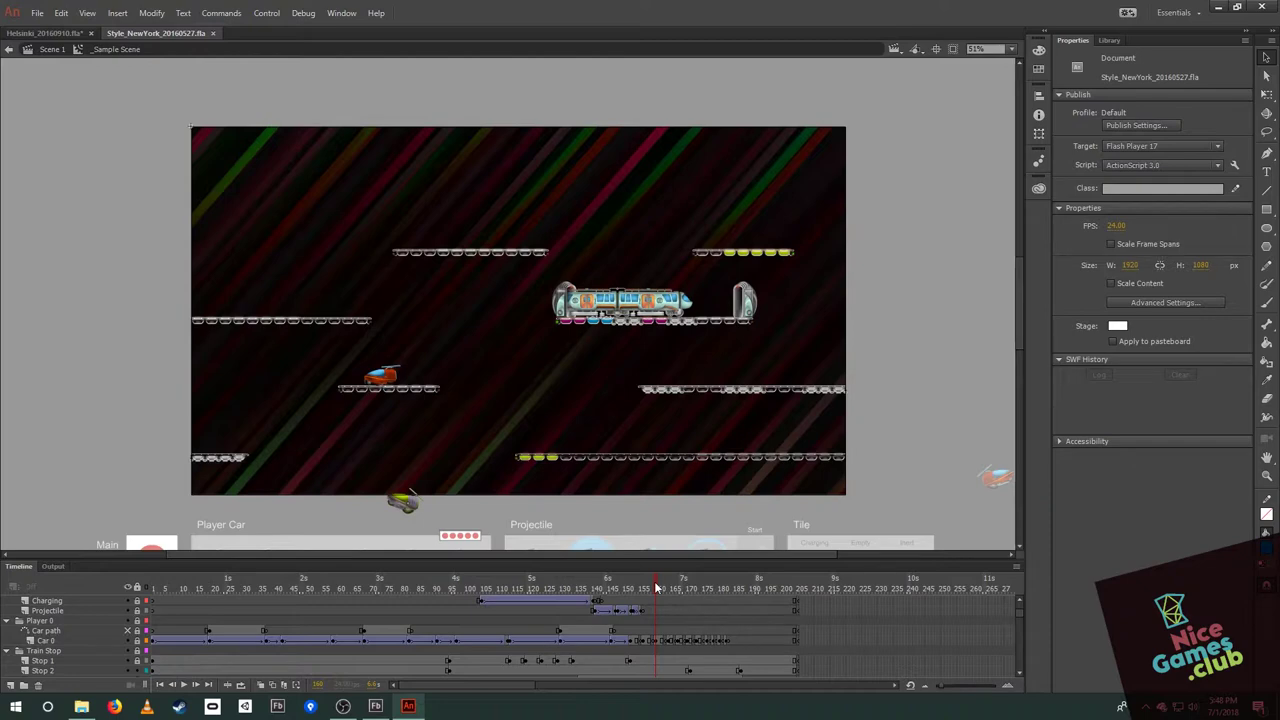
left_click_drag(664, 588, 749, 580)
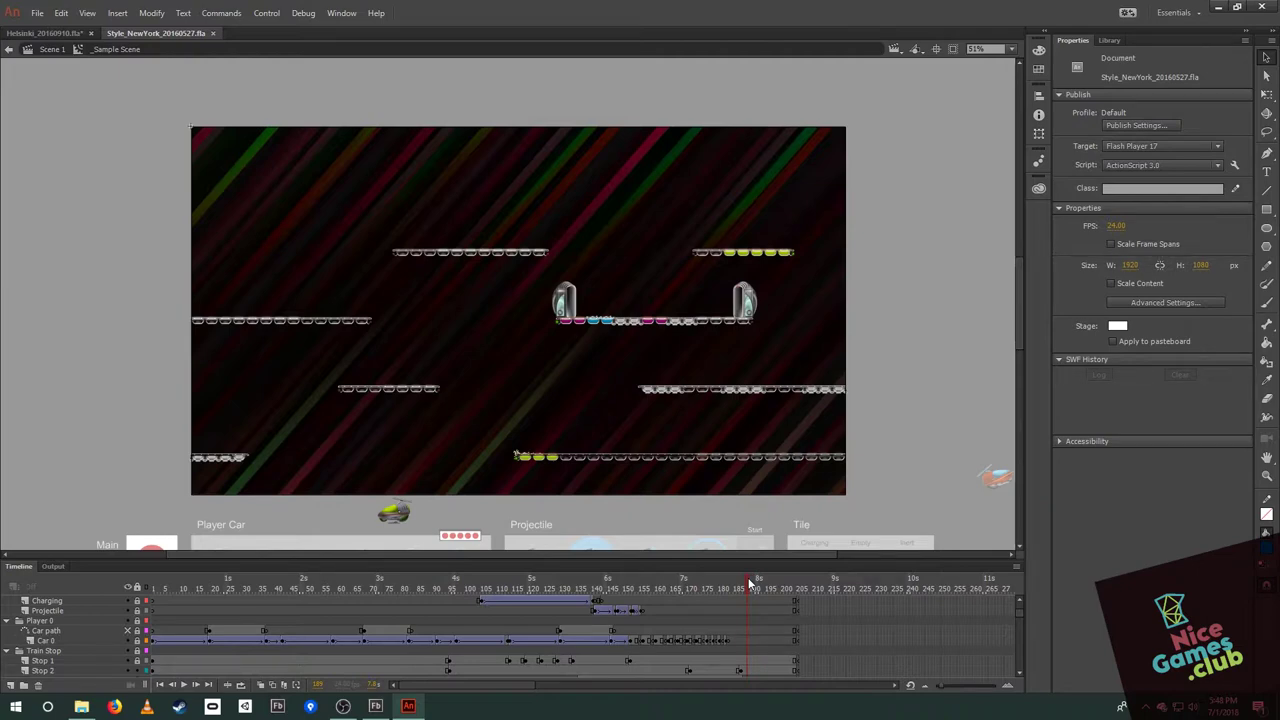
mouse_move(751, 582)
left_mouse_down()
mouse_move(585, 595)
mouse_move(740, 597)
left_mouse_up()
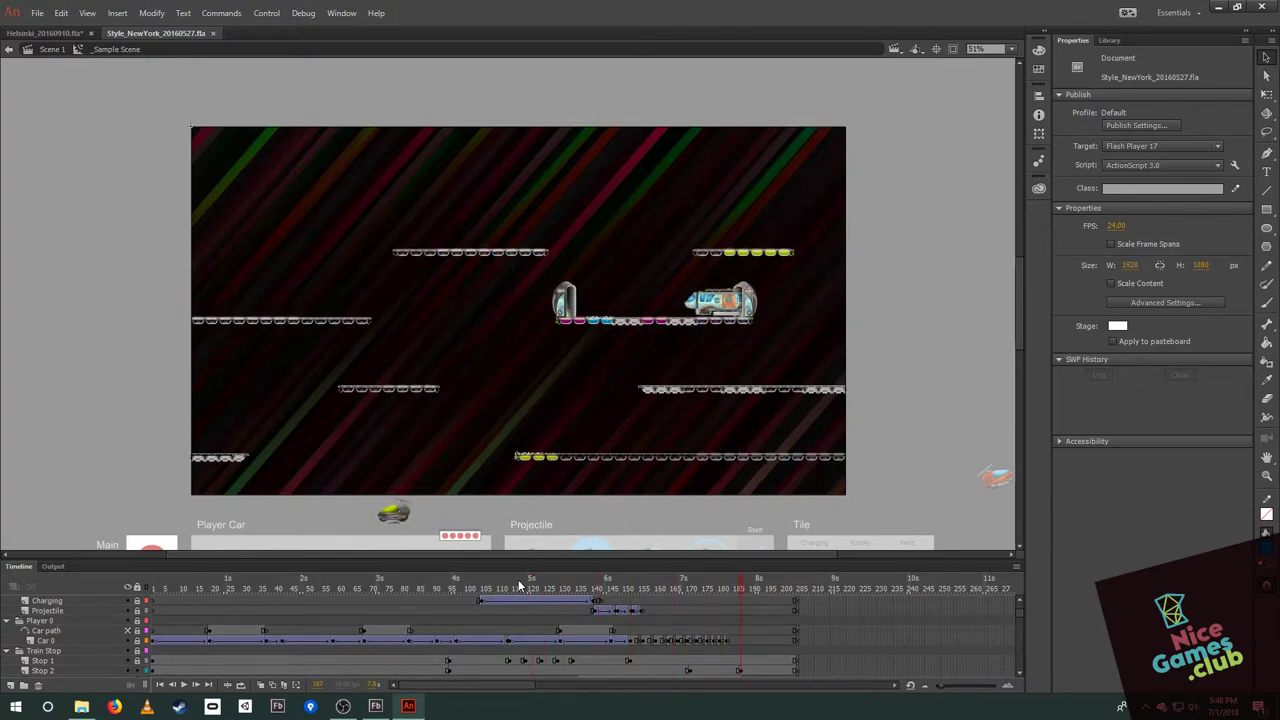
- Scrub the sample scene from about frame 93 to frame 144, viewing the green car's projectile charging and firing up close
left_click_drag(508, 588, 436, 588)
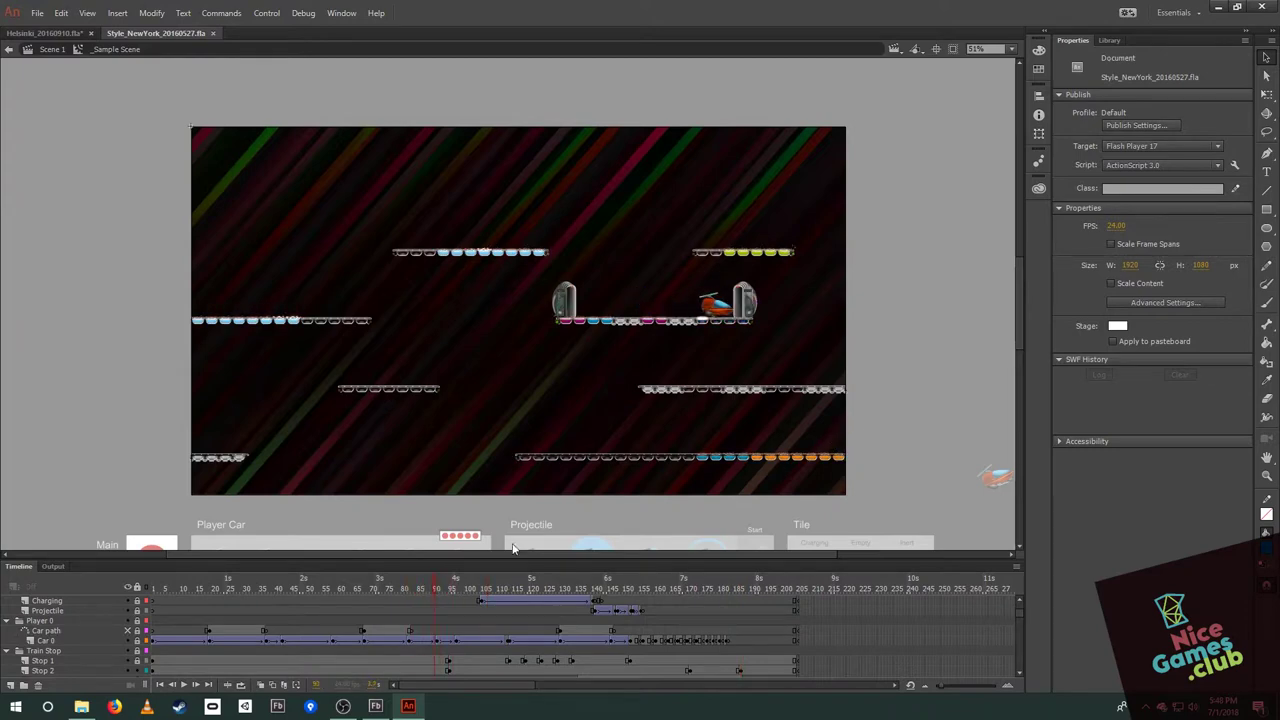
left_click(470, 588)
left_click_drag(489, 588, 523, 588)
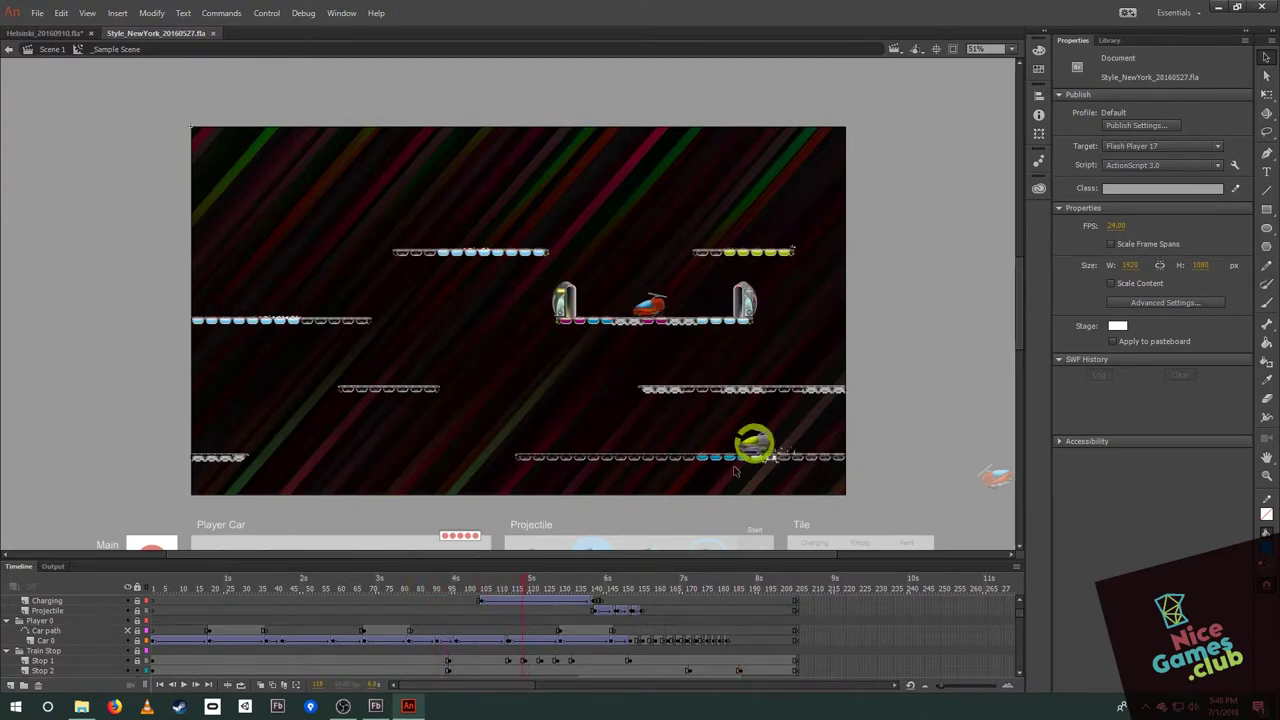
scroll(770, 480, "up", 3)
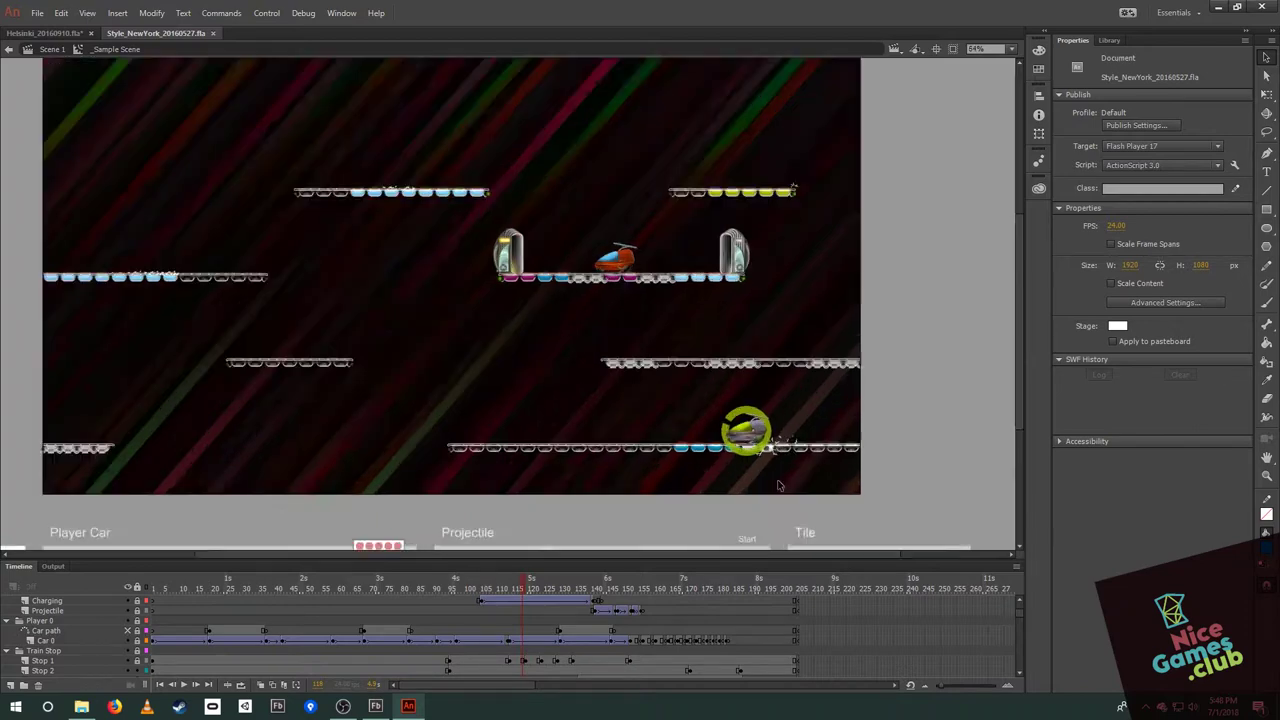
scroll(772, 483, "up", 3)
left_click_drag(530, 588, 566, 585)
left_click_drag(522, 586, 606, 580)
- Examine the inert and empty platform tiles of the sample scene up close, then view the whole scene again
scroll(376, 425, "down", 2)
scroll(376, 425, "down", 5)
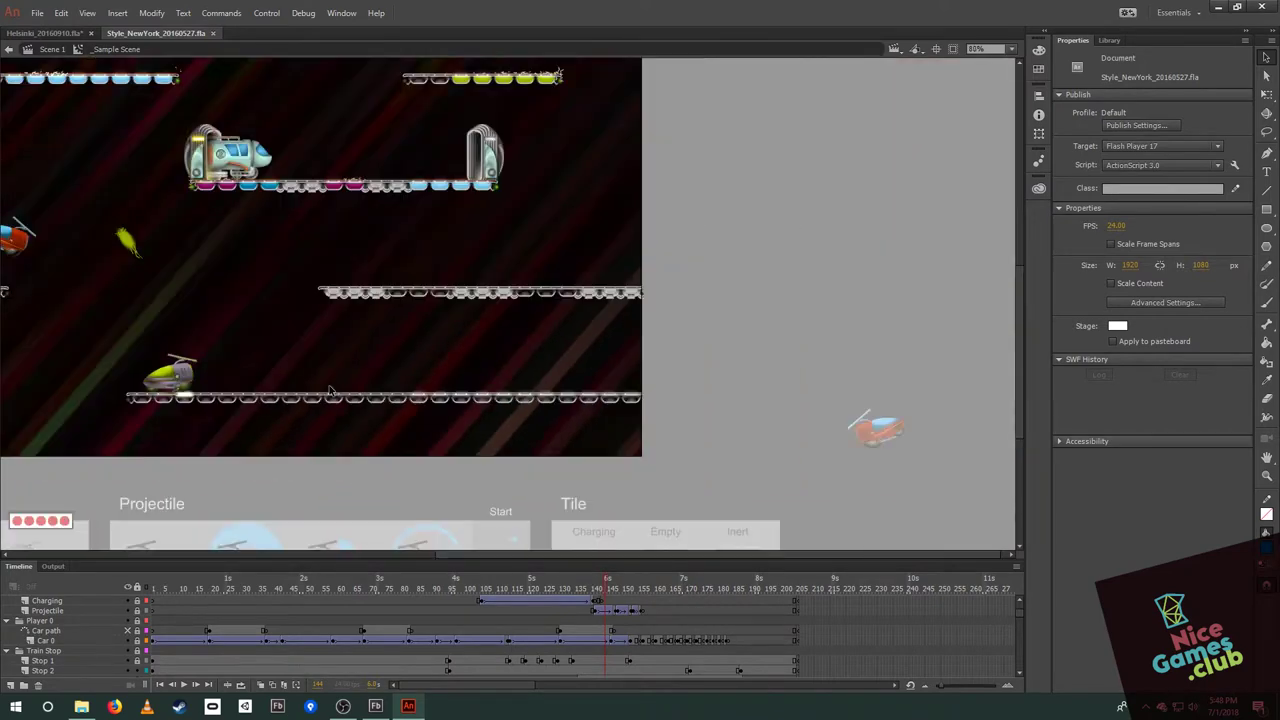
scroll(520, 436, "up", 2)
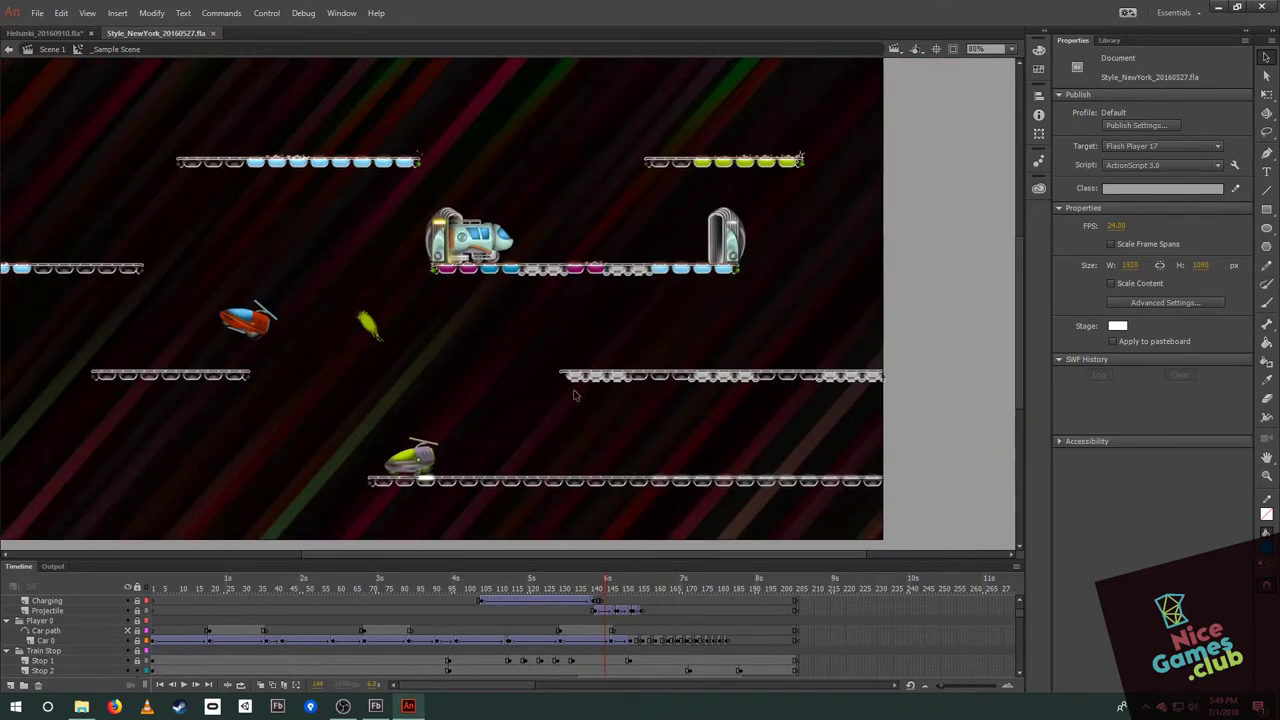
scroll(600, 376, "up", 3)
scroll(588, 395, "up", 1)
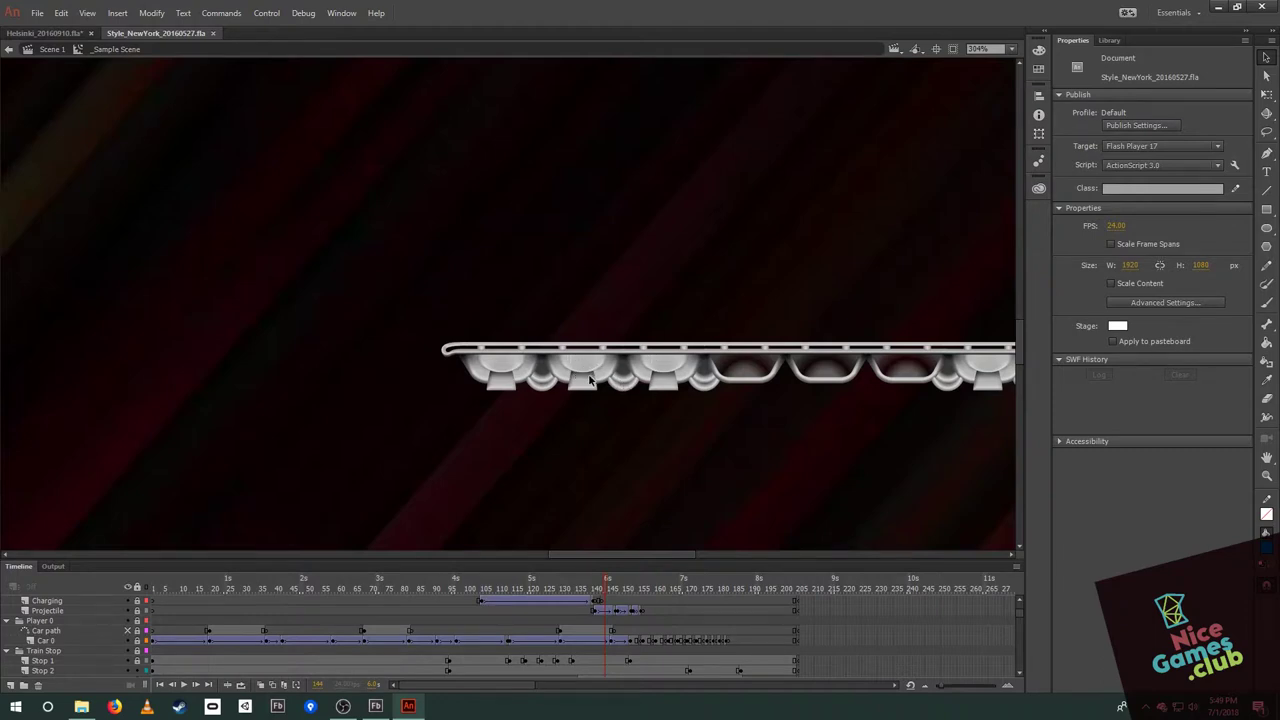
scroll(594, 373, "down", 10)
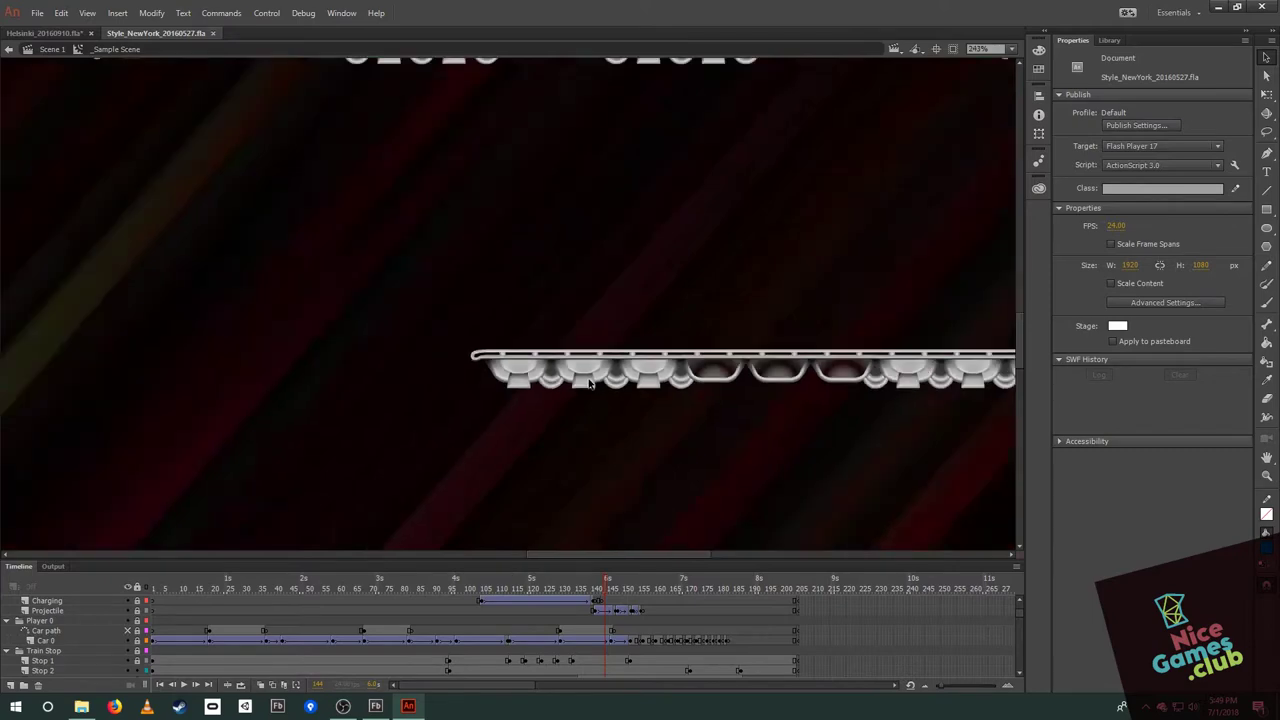
scroll(527, 390, "up", 4)
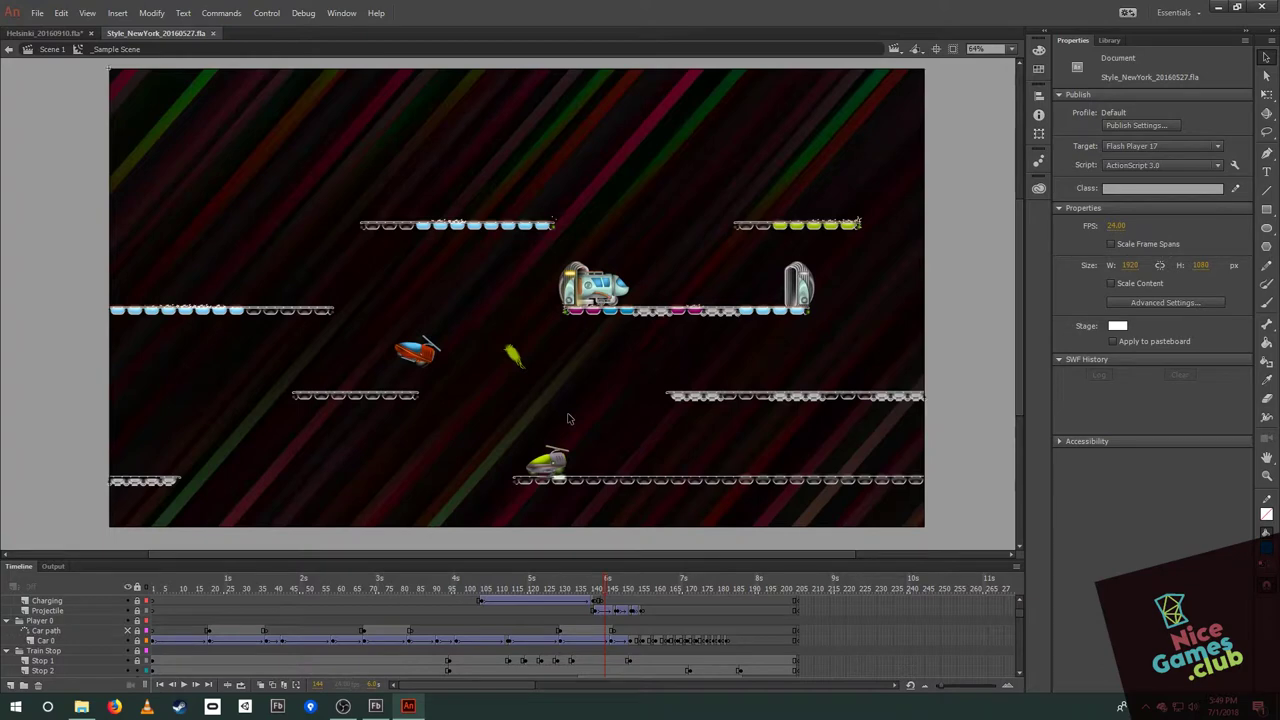
- Check the sample scene at about frame 155, return to Scene 1, and survey the player, projectile and tile artwork rows
left_click(642, 582)
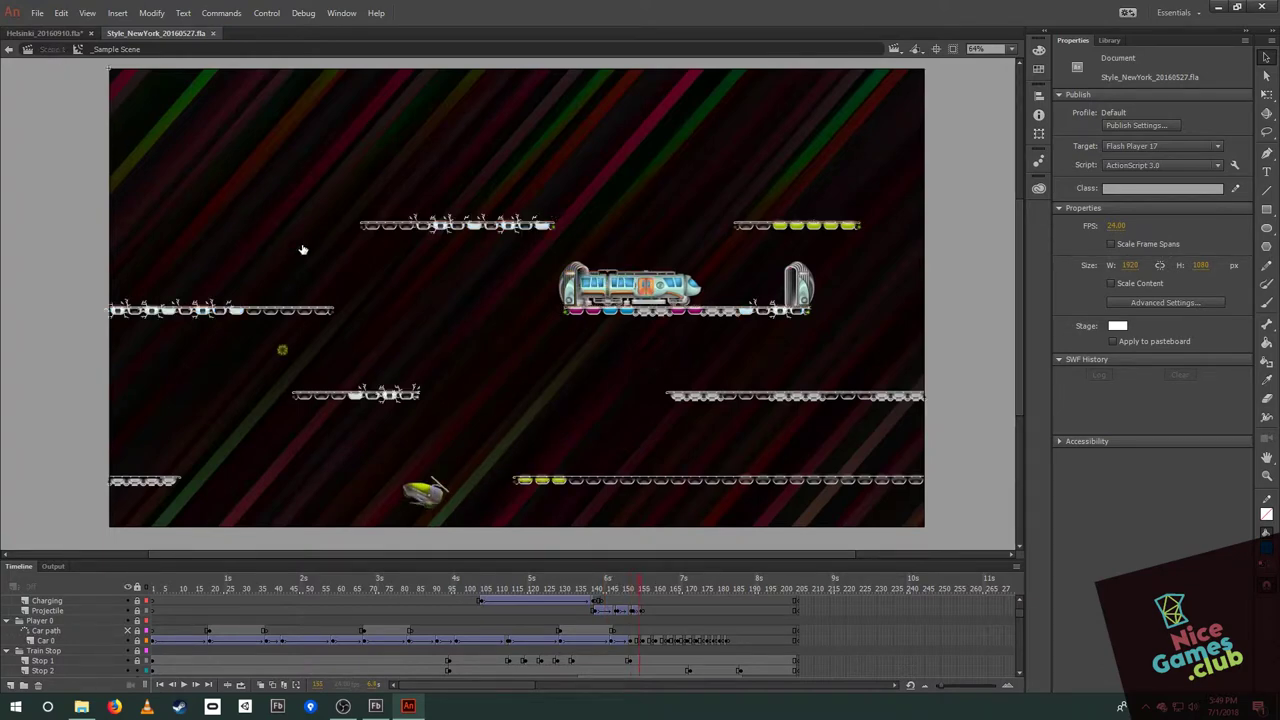
double_click(395, 301)
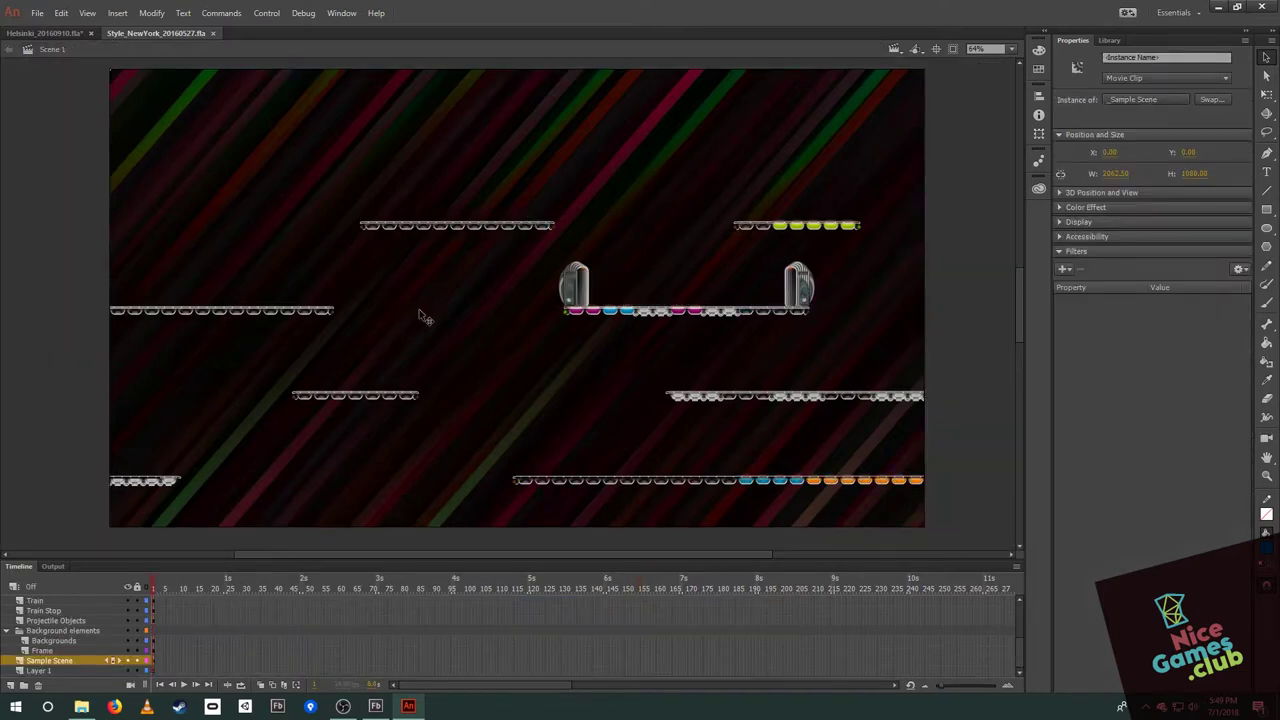
scroll(477, 343, "down", 2)
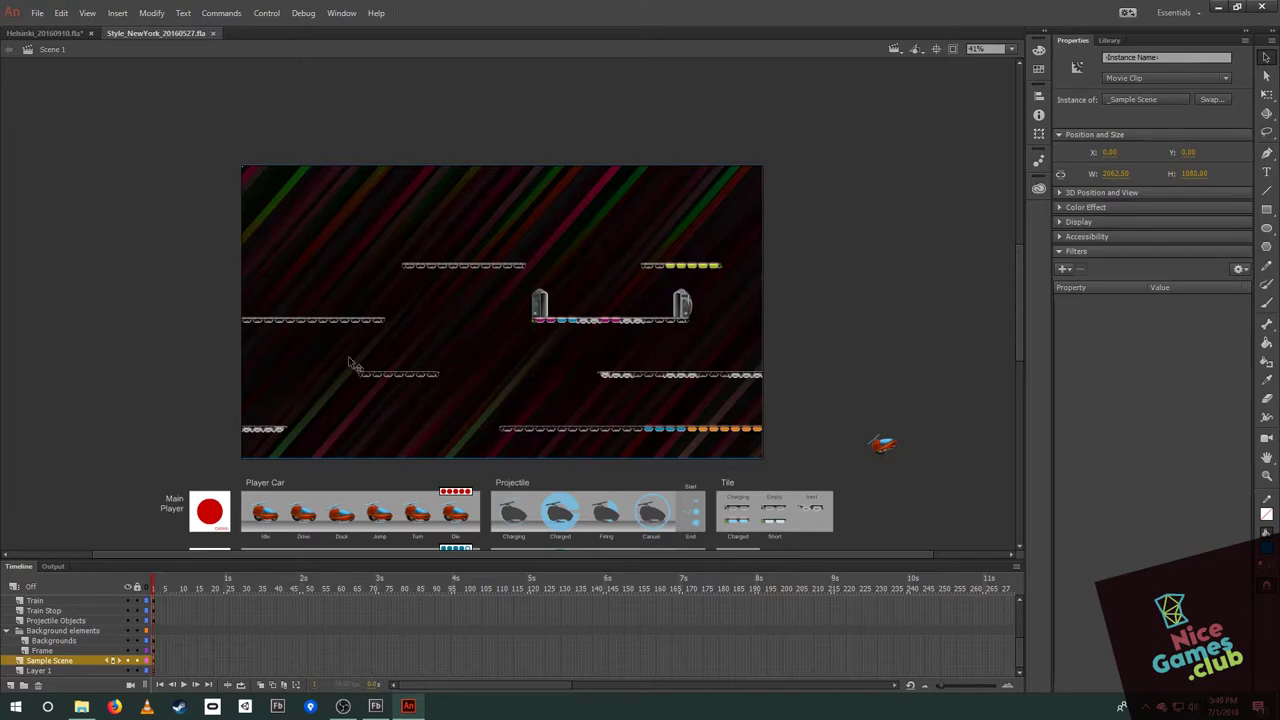
scroll(320, 362, "down", 10)
scroll(292, 352, "up", 3)
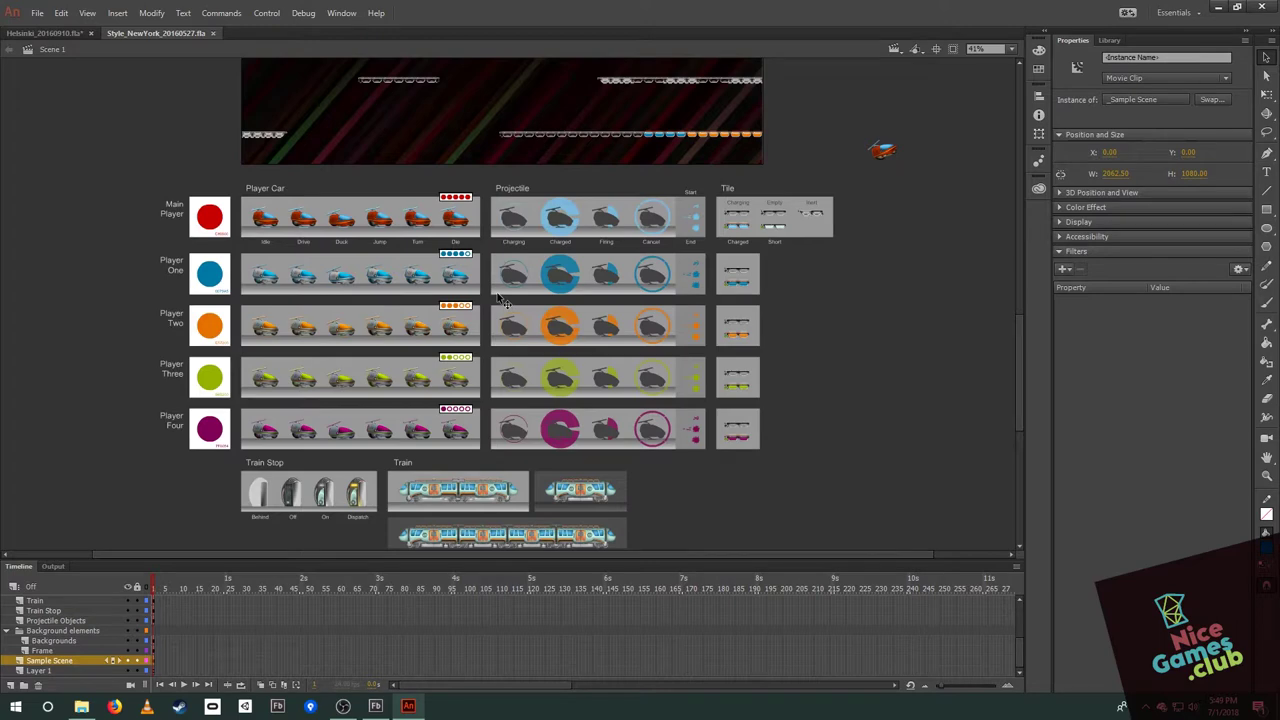
left_click(120, 393)
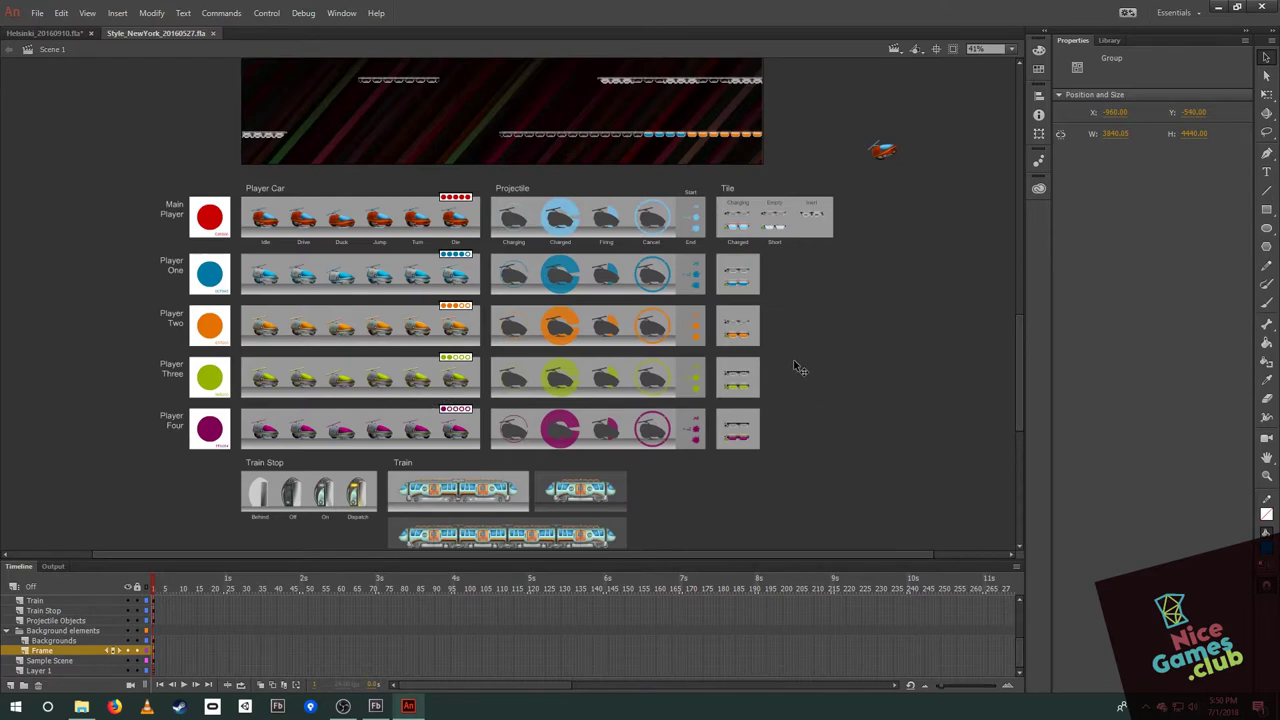
- Open Player Three's charged tile clip in place, play its animation, examine it up close, and return to Scene 1
scroll(793, 365, "up", 1)
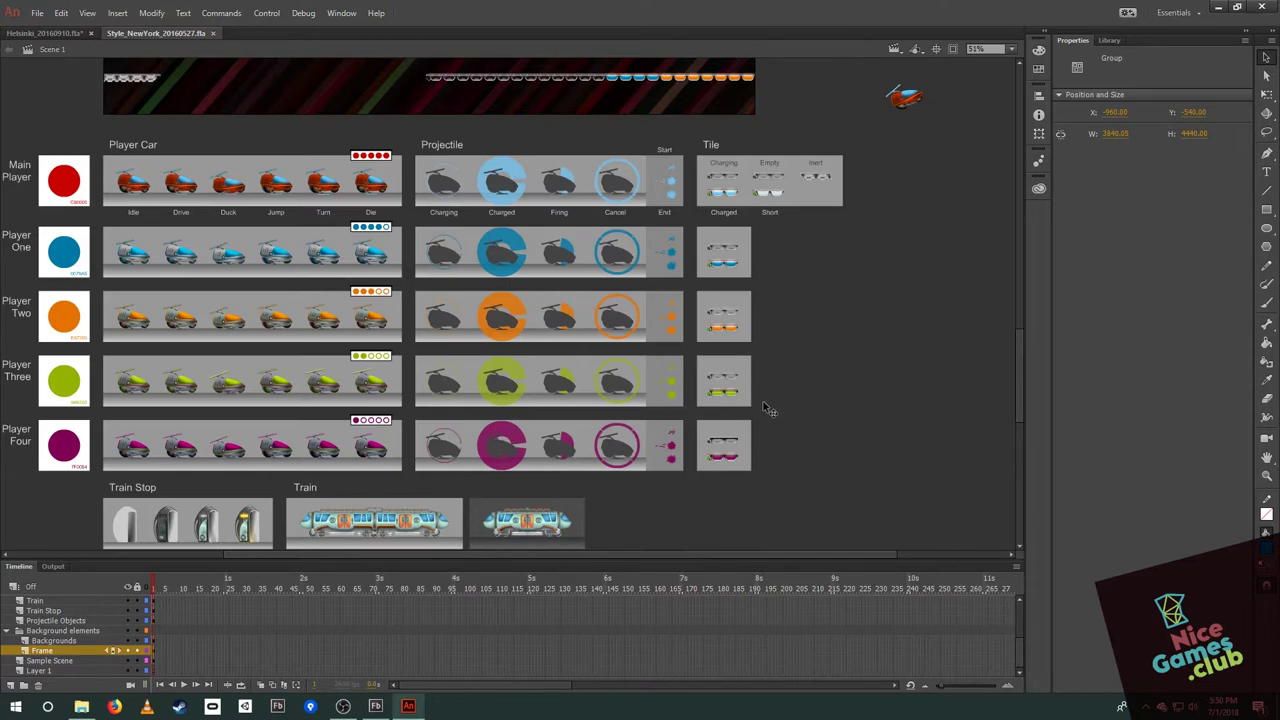
scroll(770, 410, "up", 4)
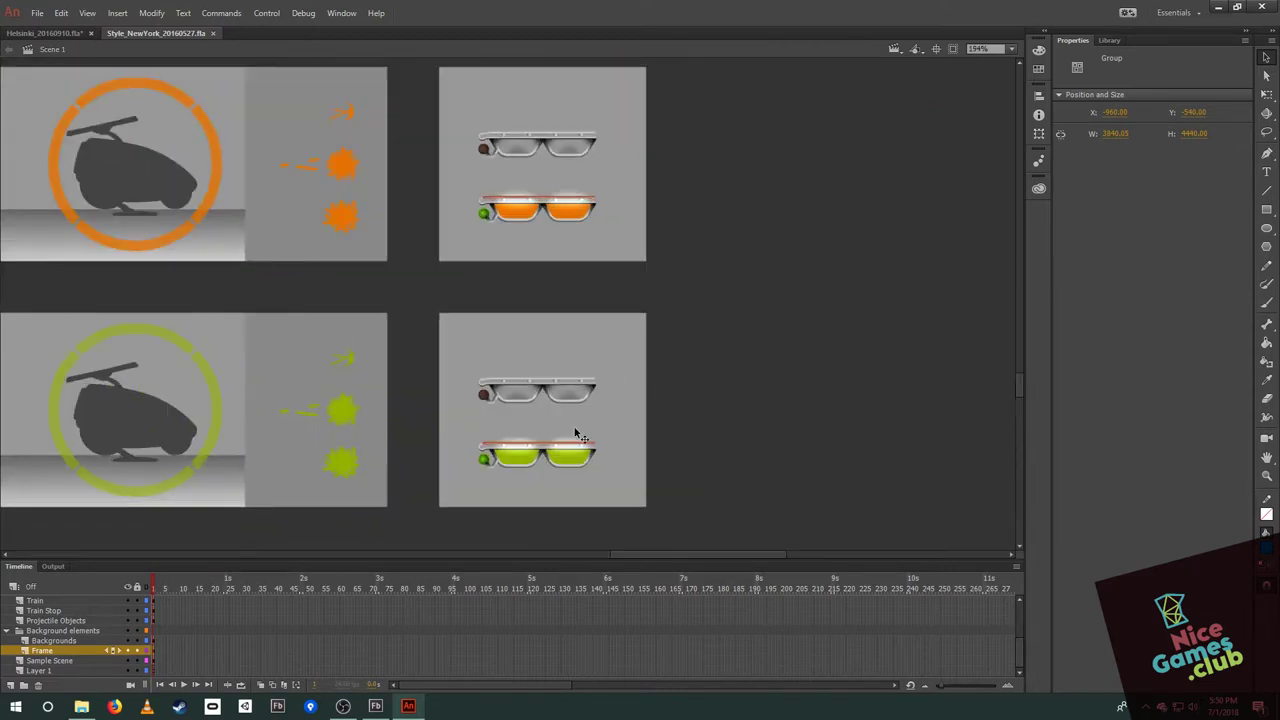
left_click(585, 456)
double_click(583, 458)
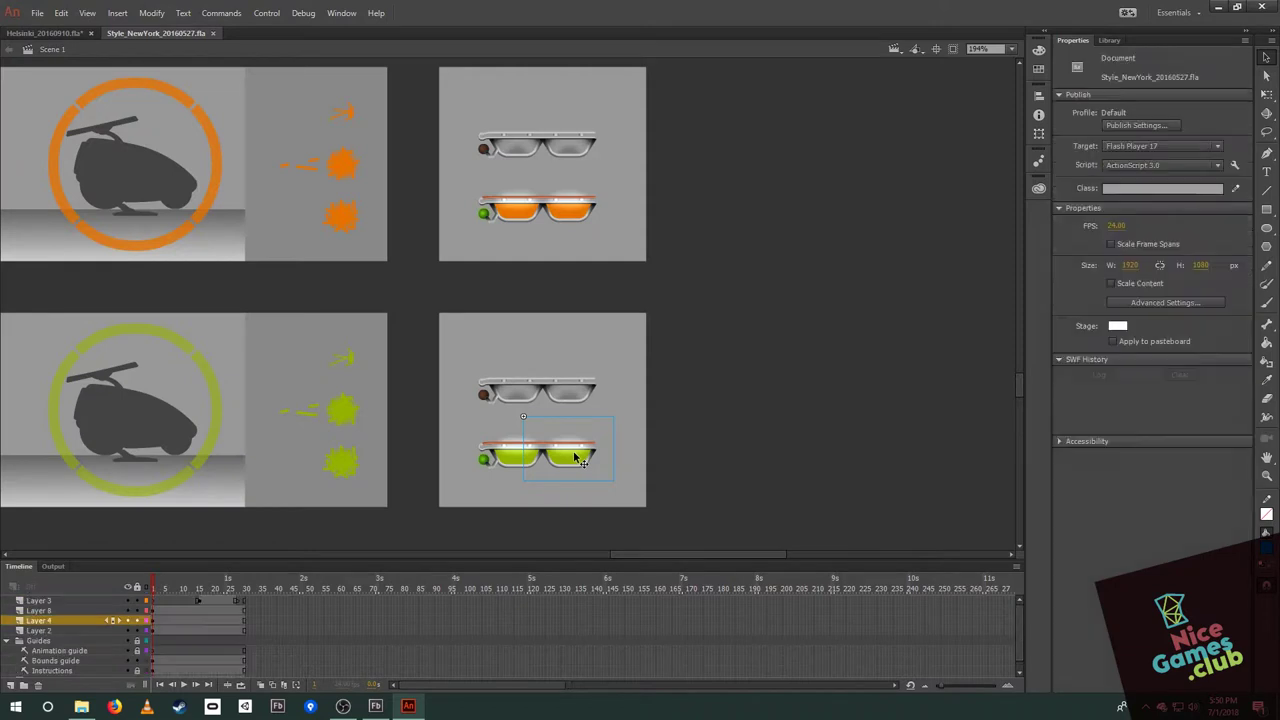
key("Return")
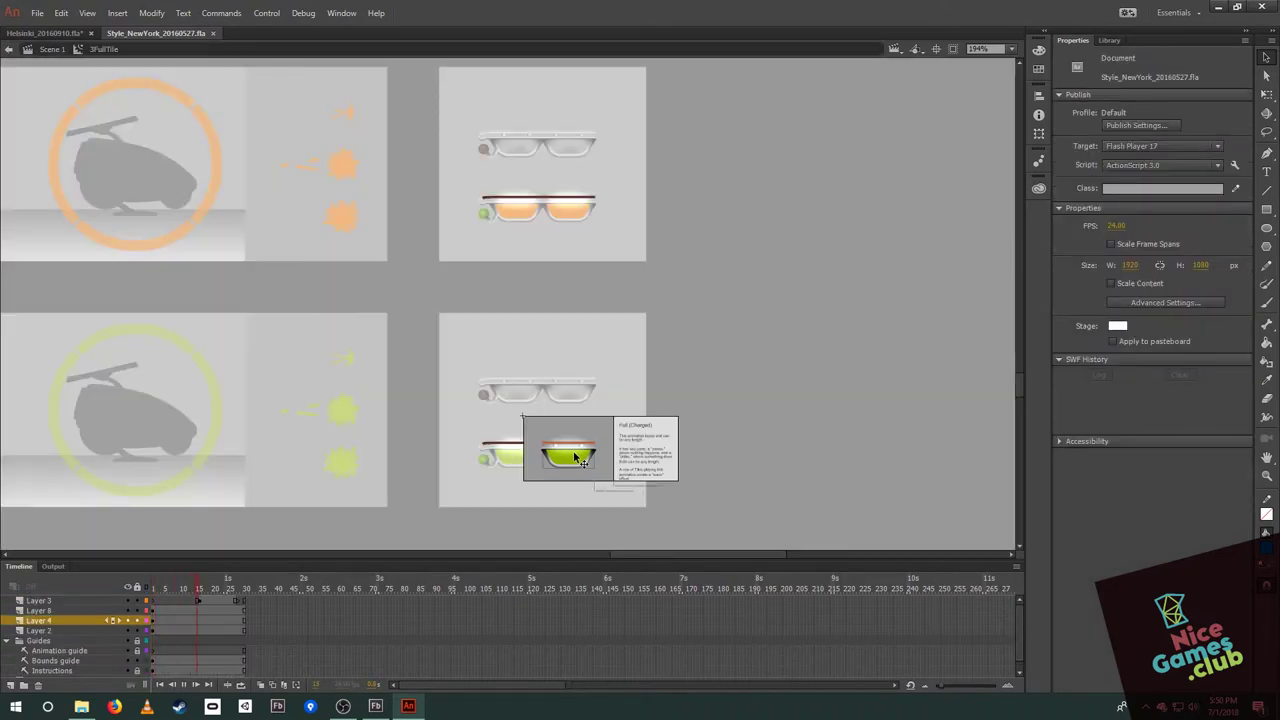
scroll(576, 458, "up", 3)
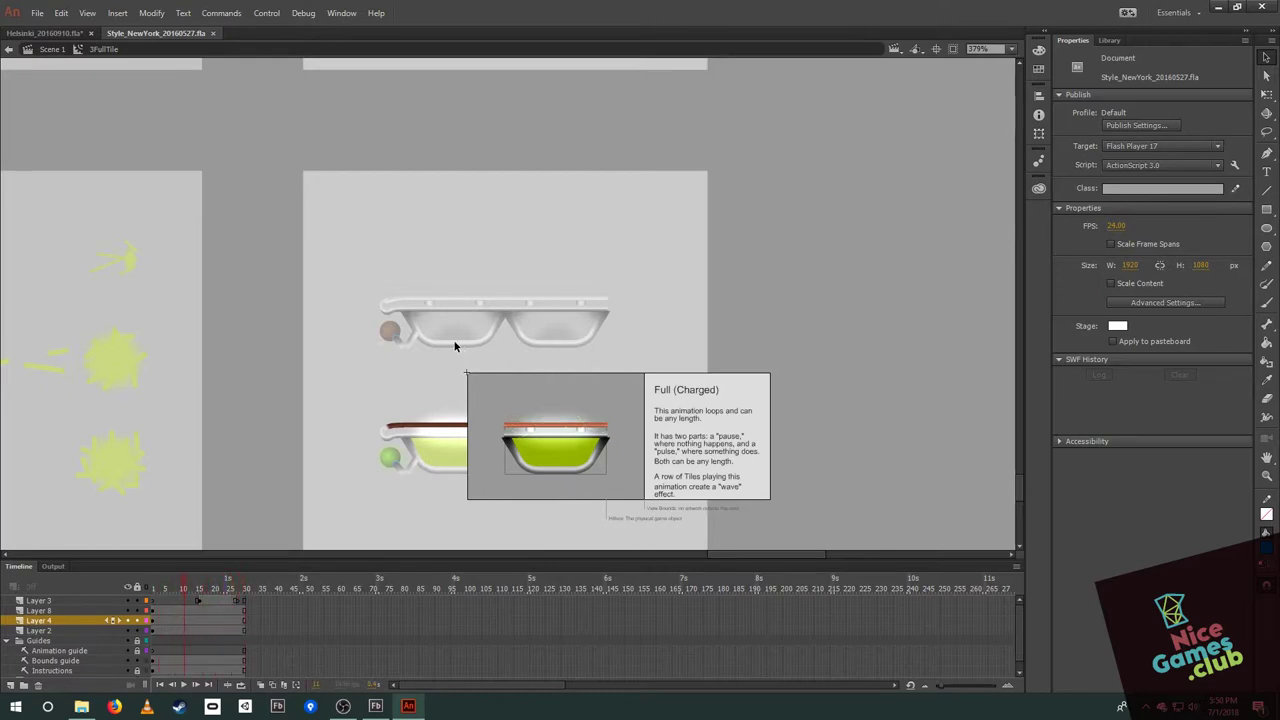
double_click(295, 278)
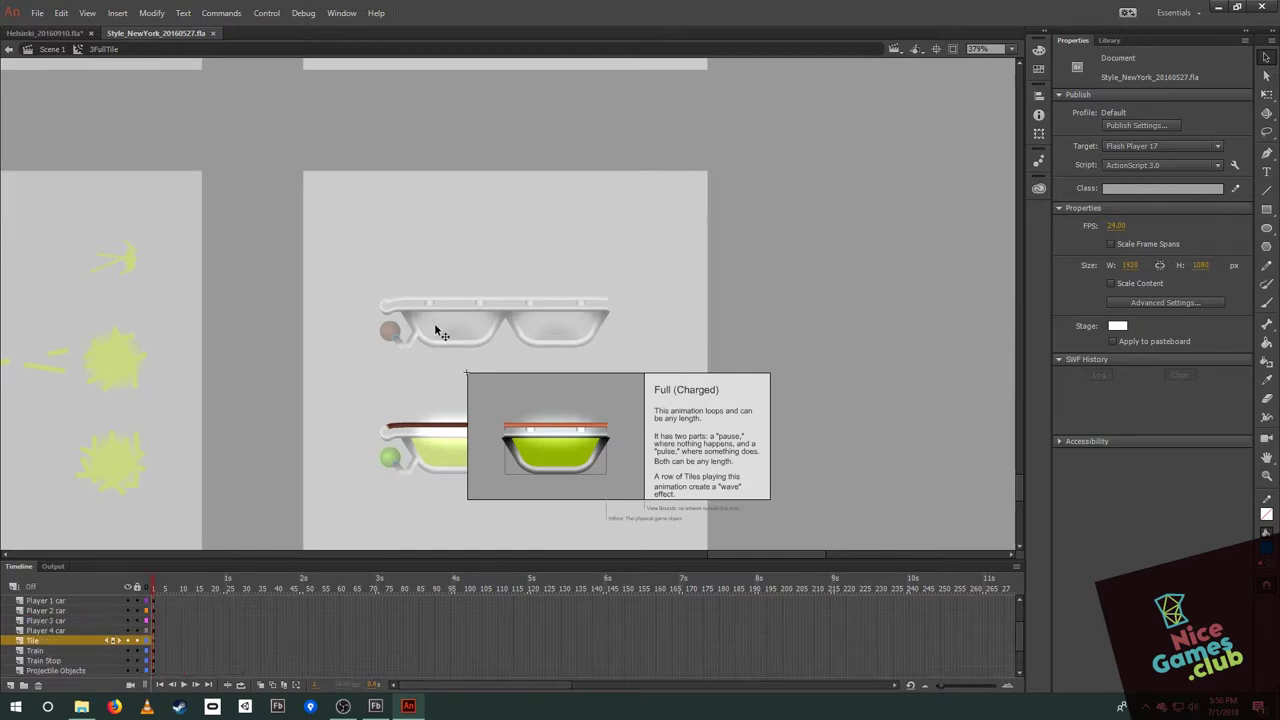
- Open Player Three's charging endcap clip in place and draw two overlapping blue rectangles in the empty area beside the artwork
left_click(437, 337)
double_click(437, 337)
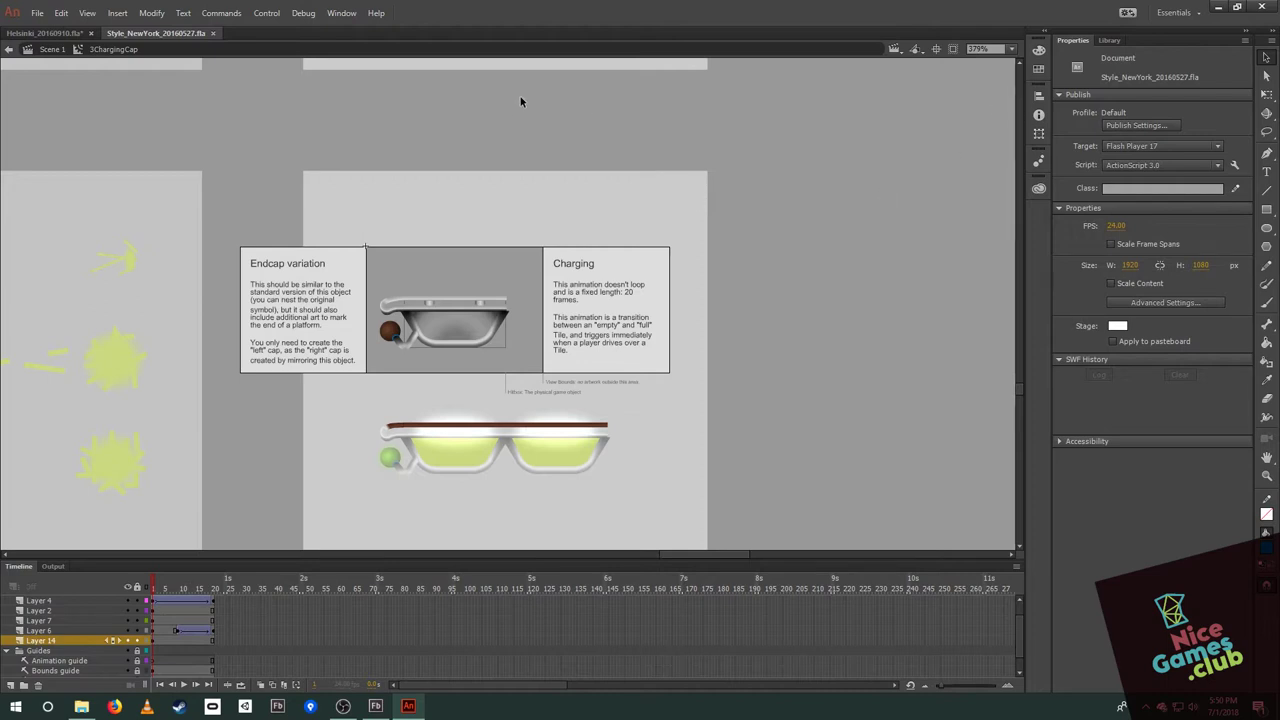
left_click(1266, 210)
left_click_drag(790, 171, 954, 308)
left_click_drag(974, 242, 829, 370)
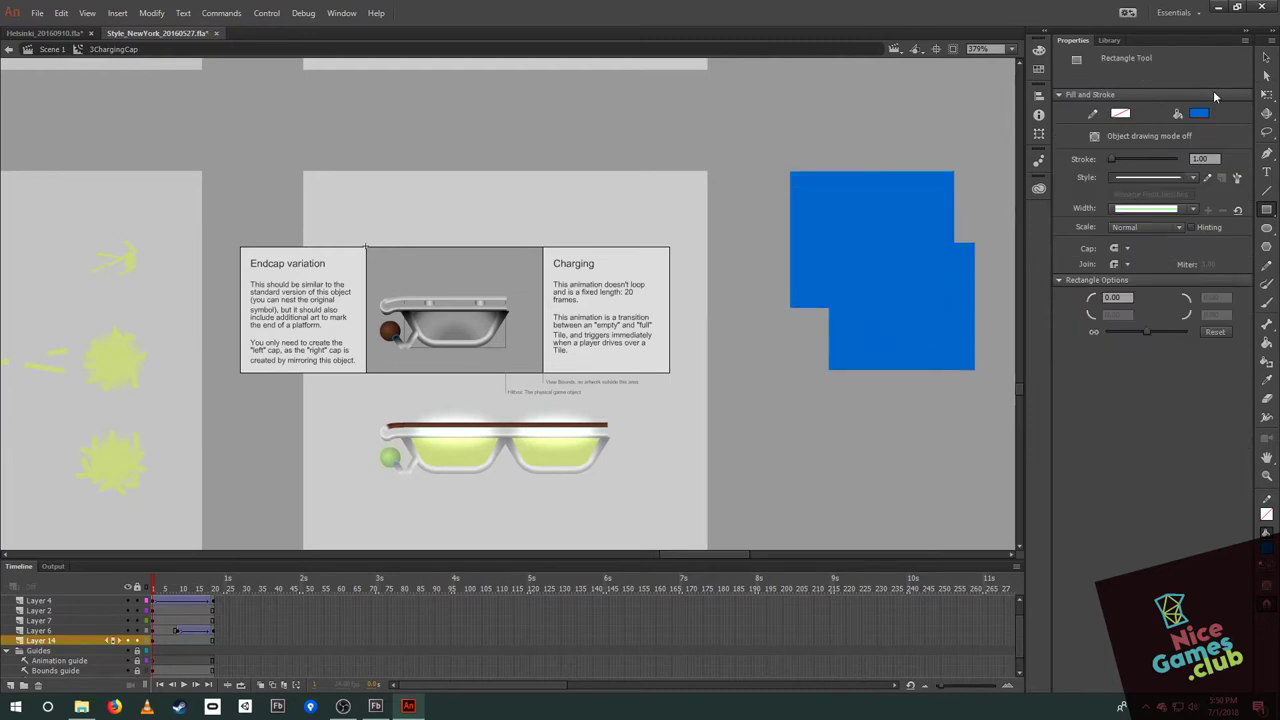
- Draw a dark grey rectangle, about 40 by 33 px, over the blue shape and move it away to cut out that area
left_click(1199, 113)
left_click_drag(972, 216, 870, 298)
key("v")
left_click_drag(955, 255, 709, 177)
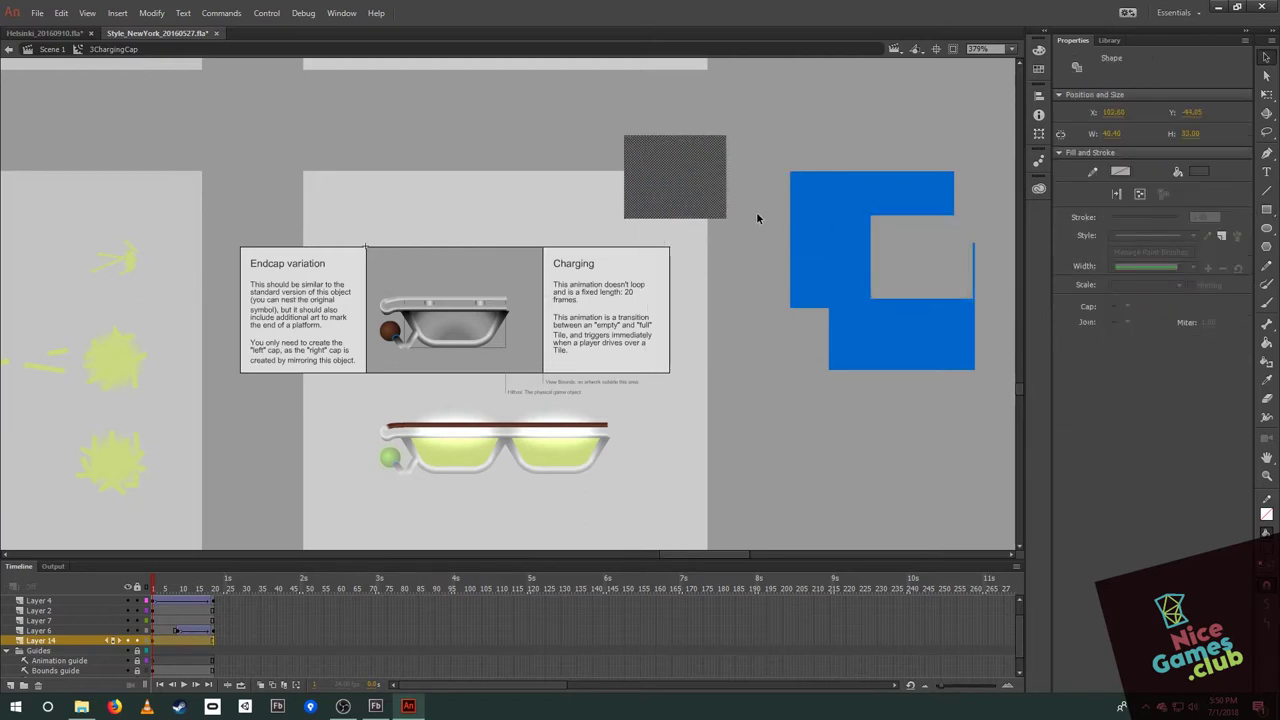
- Reshape the cutout in the blue shape by curving its lower edge and pulling its lower corners
left_click_drag(872, 299, 903, 277)
key("ctrl+z")
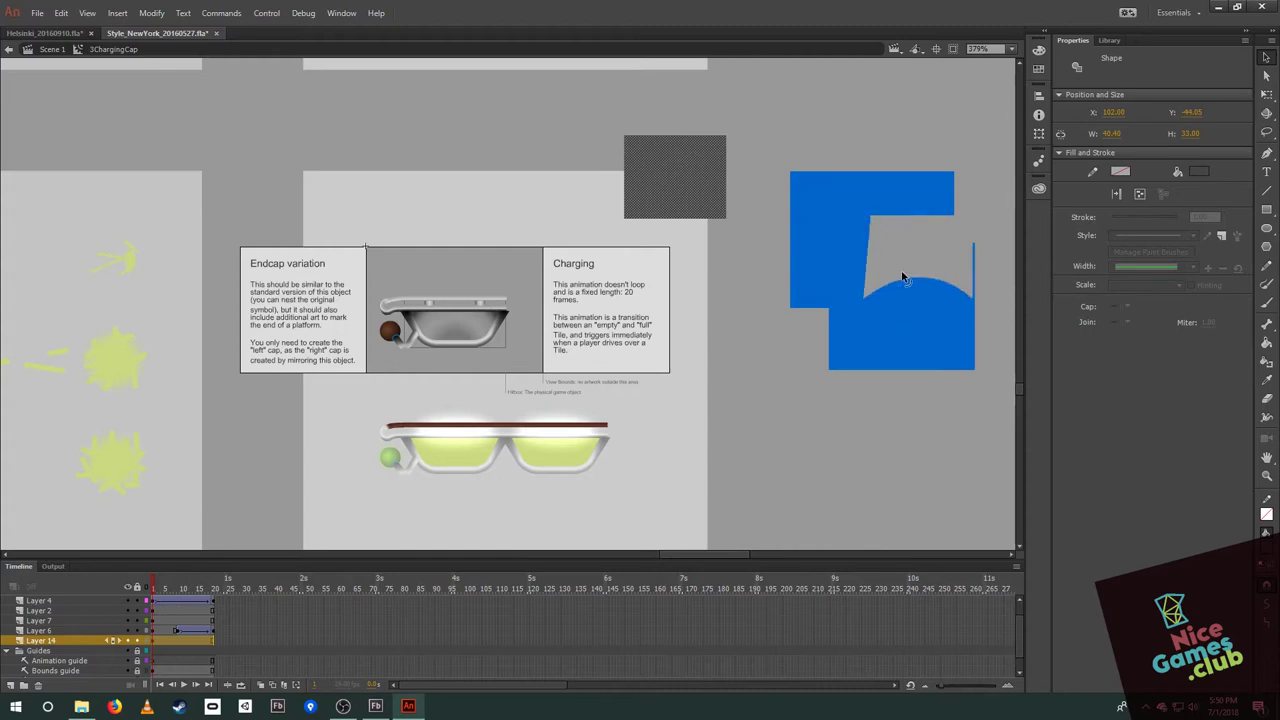
left_click_drag(974, 298, 930, 292)
- Group the dark grey rectangle and move it over the upper-left corner of the blue shape
left_click_drag(701, 182, 808, 194)
key("ctrl+g")
key("ctrl+z")
left_click_drag(698, 232, 800, 191)
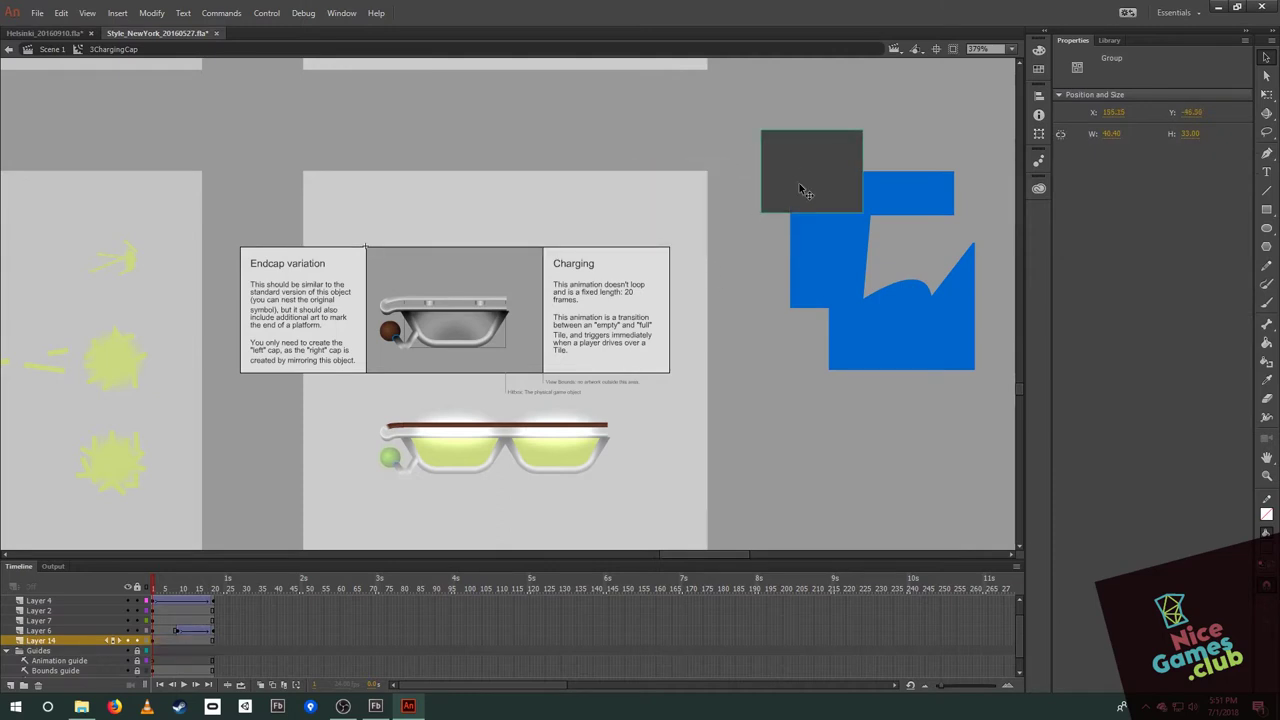
- Open the dark grey rectangle's group for editing in place, then return to the charging endcap clip
double_click(800, 191)
left_click(783, 221)
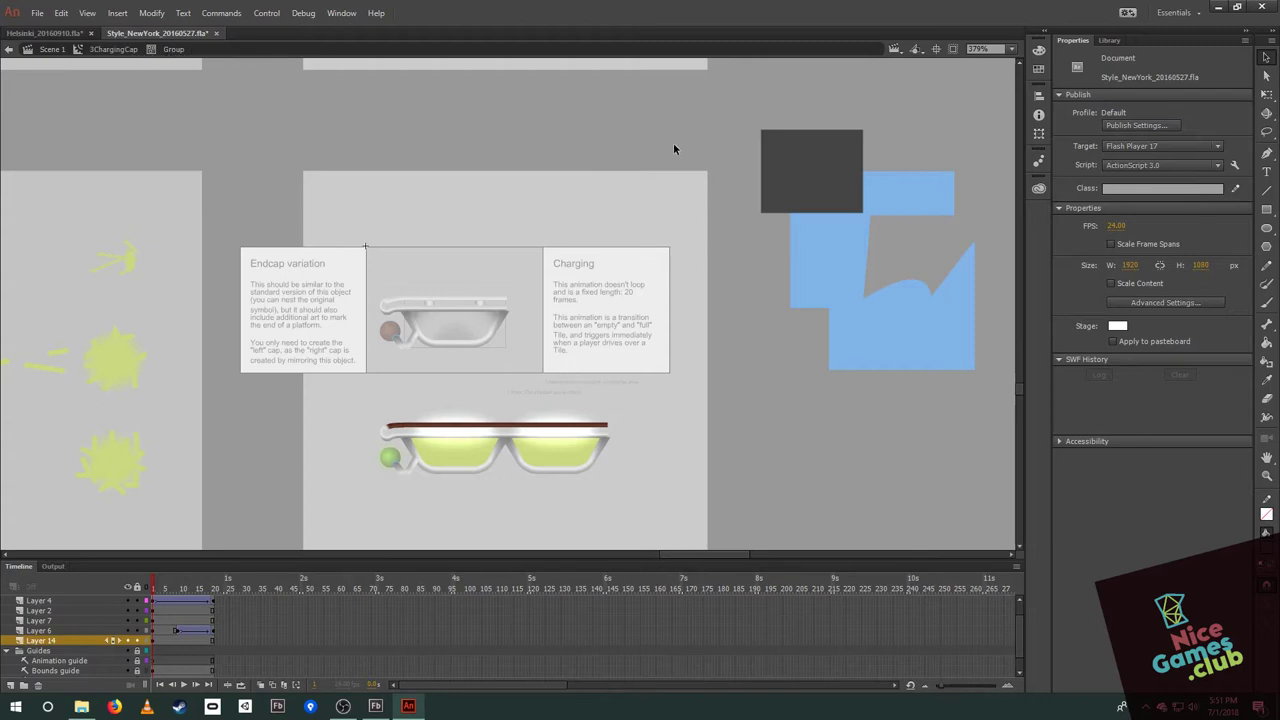
double_click(706, 148)
- Convert the dark grey rectangle group to a movie clip symbol and place two instances of it beside the blue shape
left_click_drag(820, 186, 813, 204)
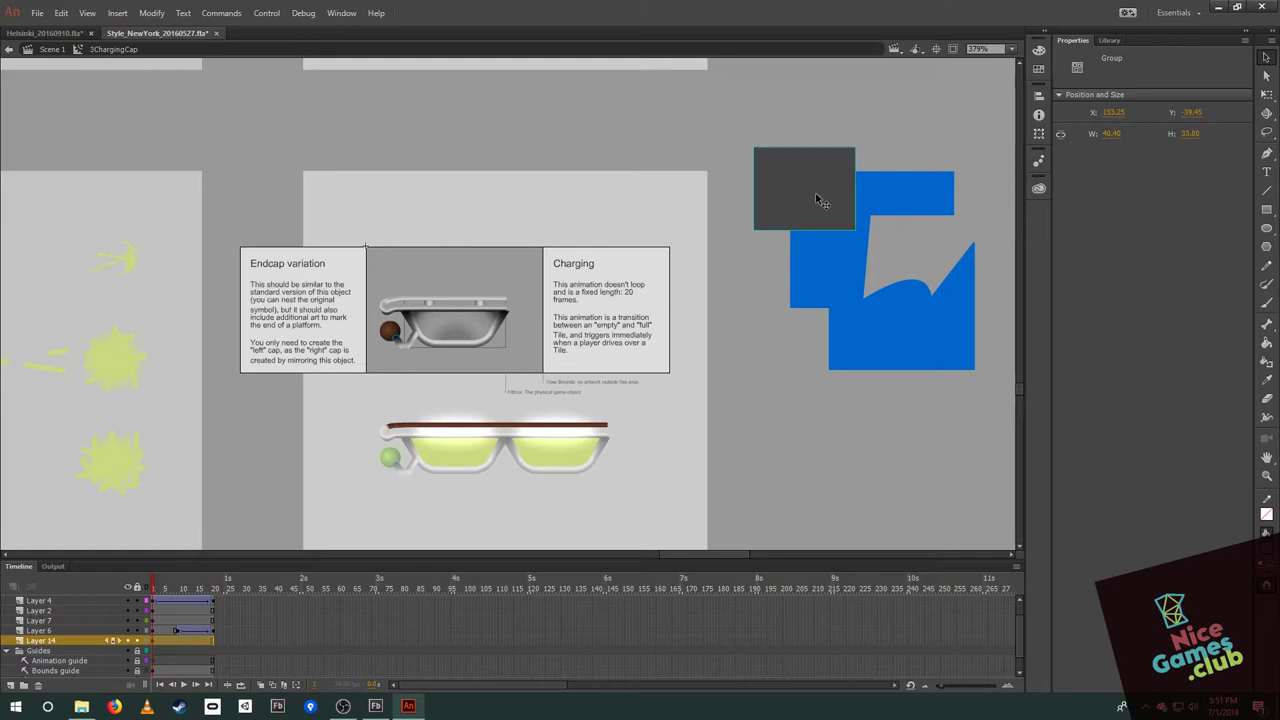
key("F8")
left_click(484, 225)
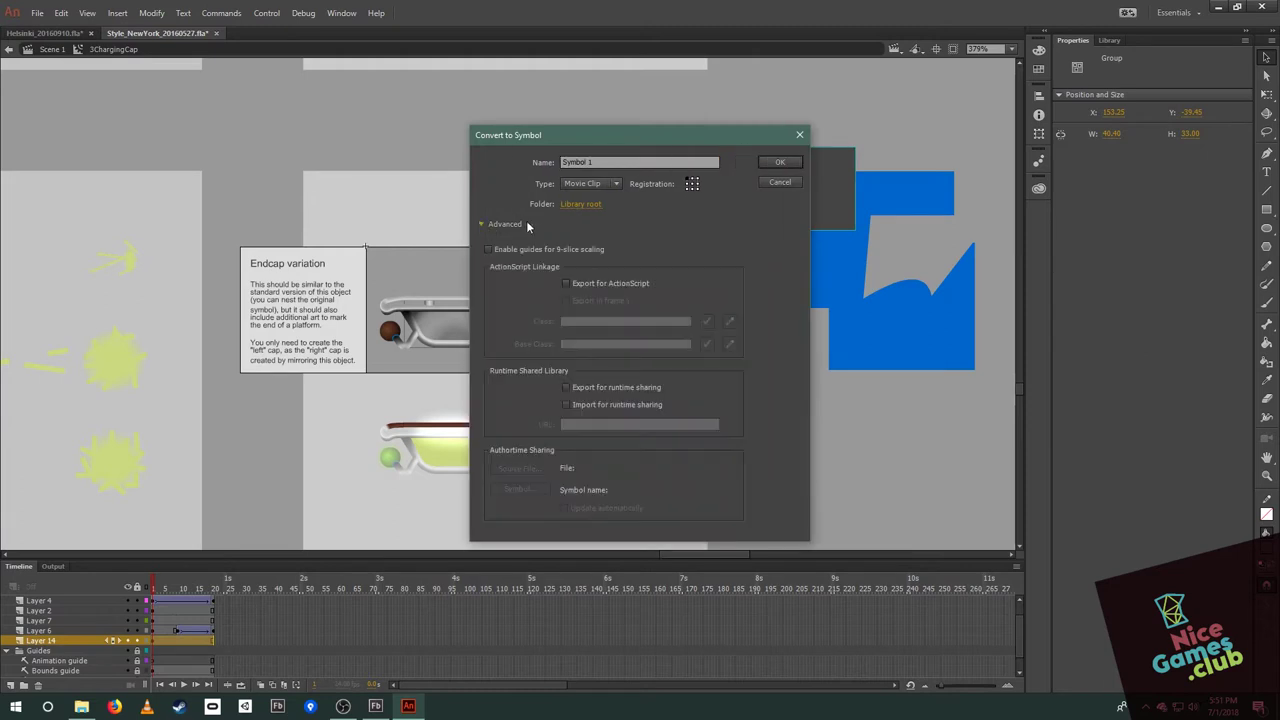
left_click(780, 162)
left_click_drag(818, 196, 798, 292)
- Edit the lower grey symbol instance in place, move its rectangle slightly down and curve the rectangle's upper edge inward
double_click(786, 268)
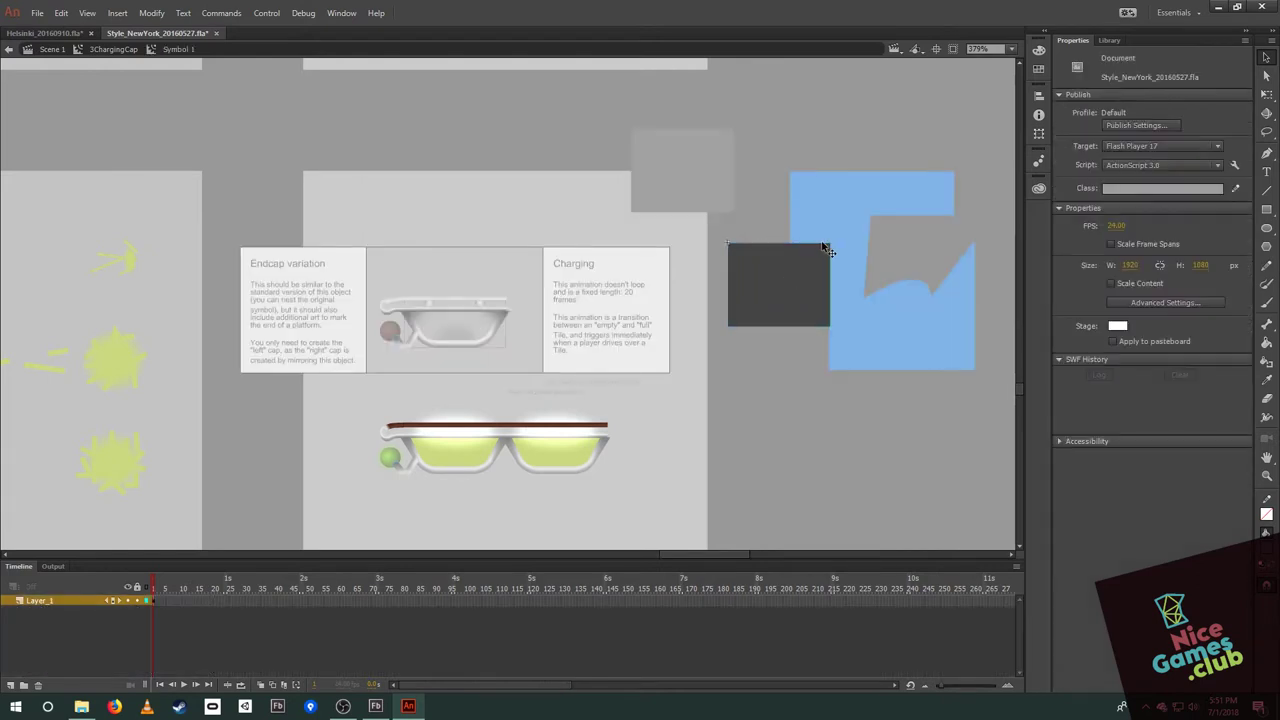
left_click_drag(826, 250, 805, 272)
left_click(779, 242)
left_click(776, 270)
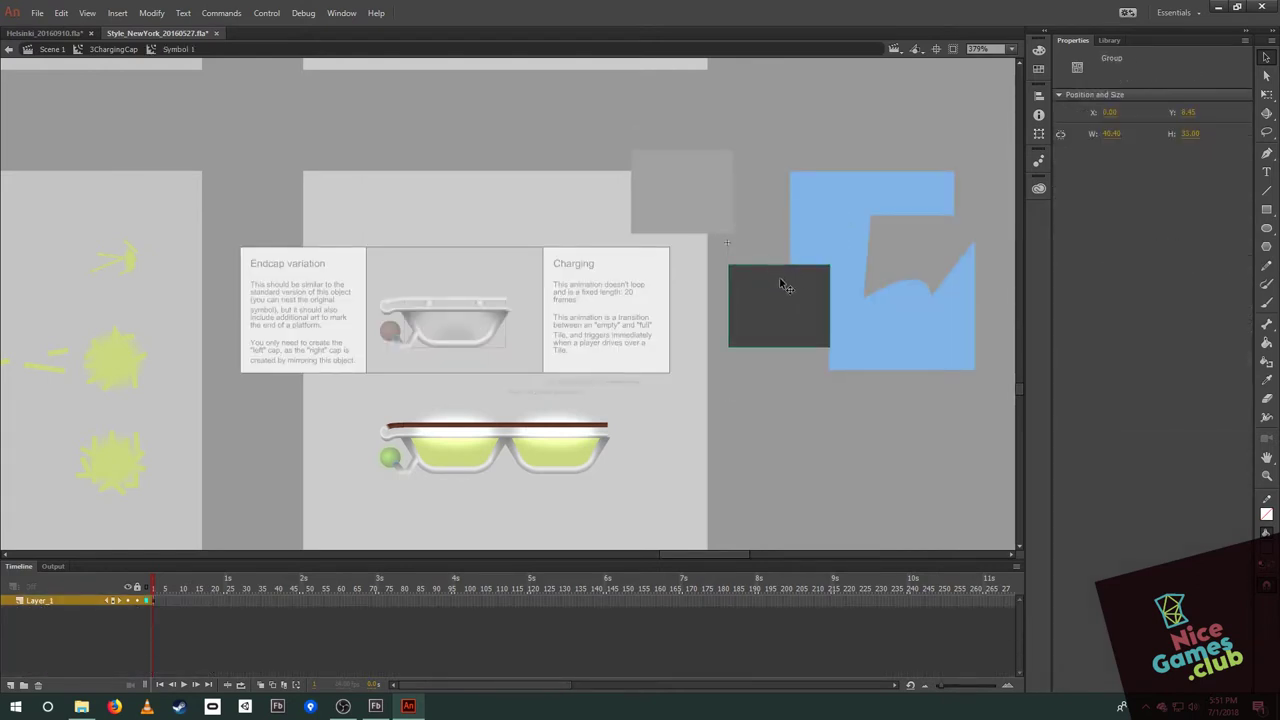
left_click(778, 274)
left_click(782, 247)
left_click_drag(770, 264, 769, 285)
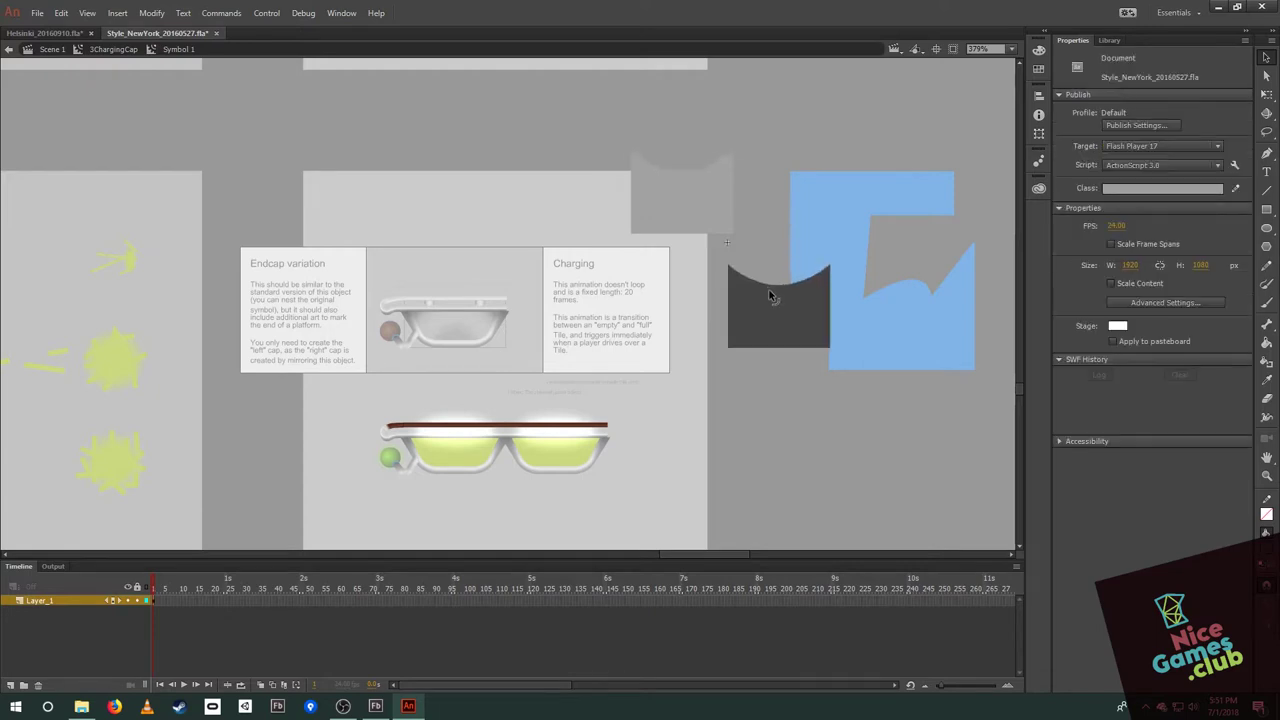
- Reshape the symbol's rectangle into a narrow jagged form, undo the last change and return to the charging endcap clip
mouse_move(770, 347)
left_mouse_down()
mouse_move(769, 278)
mouse_move(772, 302)
mouse_move(738, 340)
mouse_move(742, 302)
left_mouse_up()
left_click(816, 302)
left_click(775, 345)
left_click(742, 330)
key("ctrl+z")
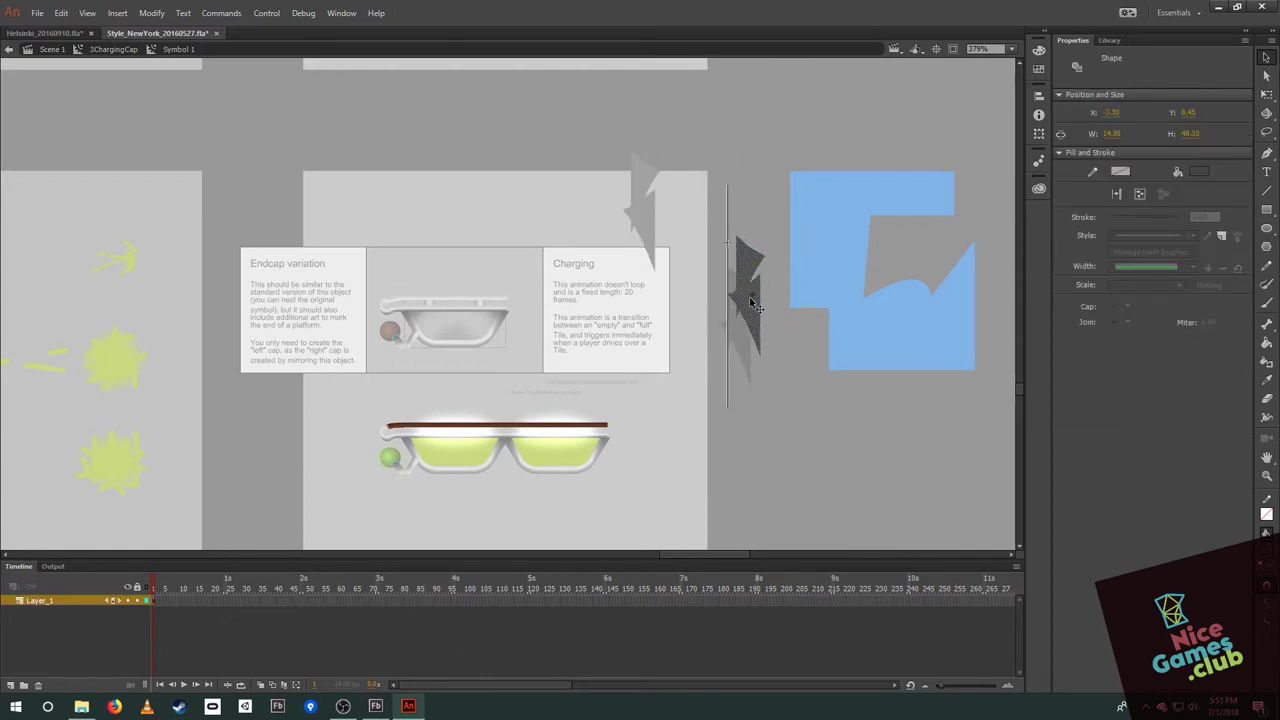
double_click(782, 335)
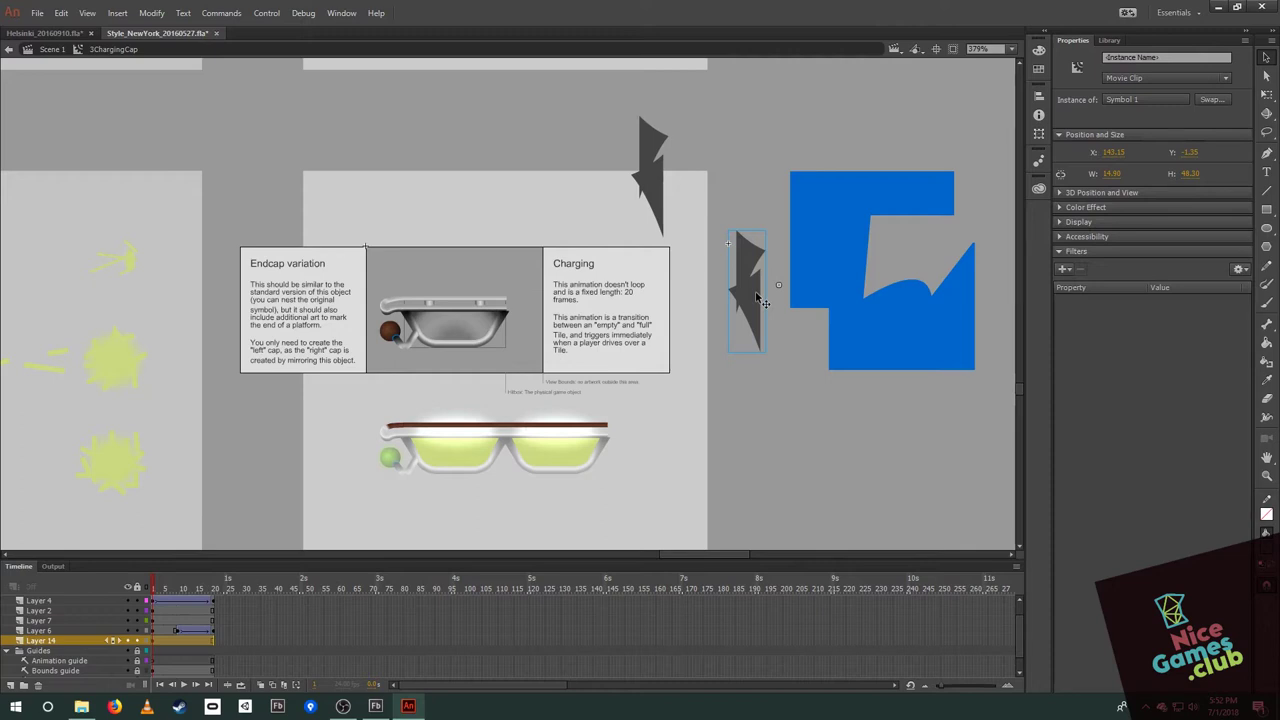
- Move the lower jagged symbol instance up beside the other instance, just left of the blue shape
left_click(776, 302)
left_click_drag(755, 244, 740, 150)
left_click(752, 306)
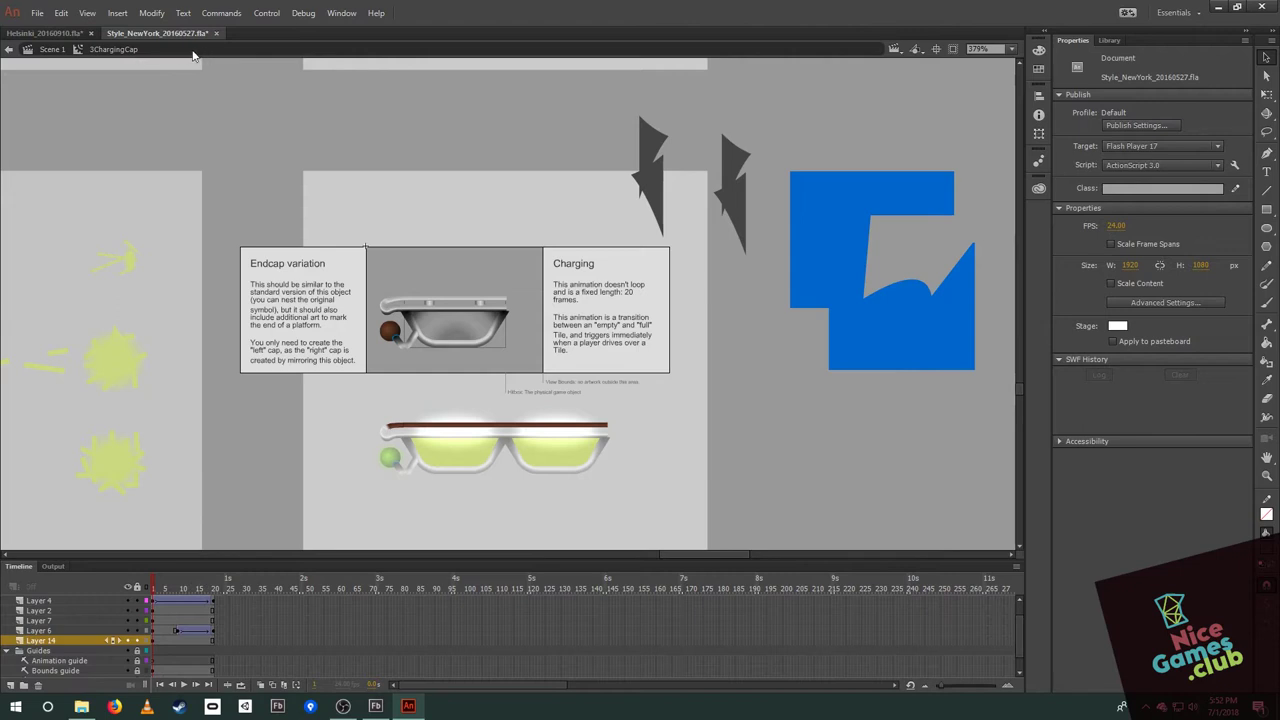
left_click(746, 210)
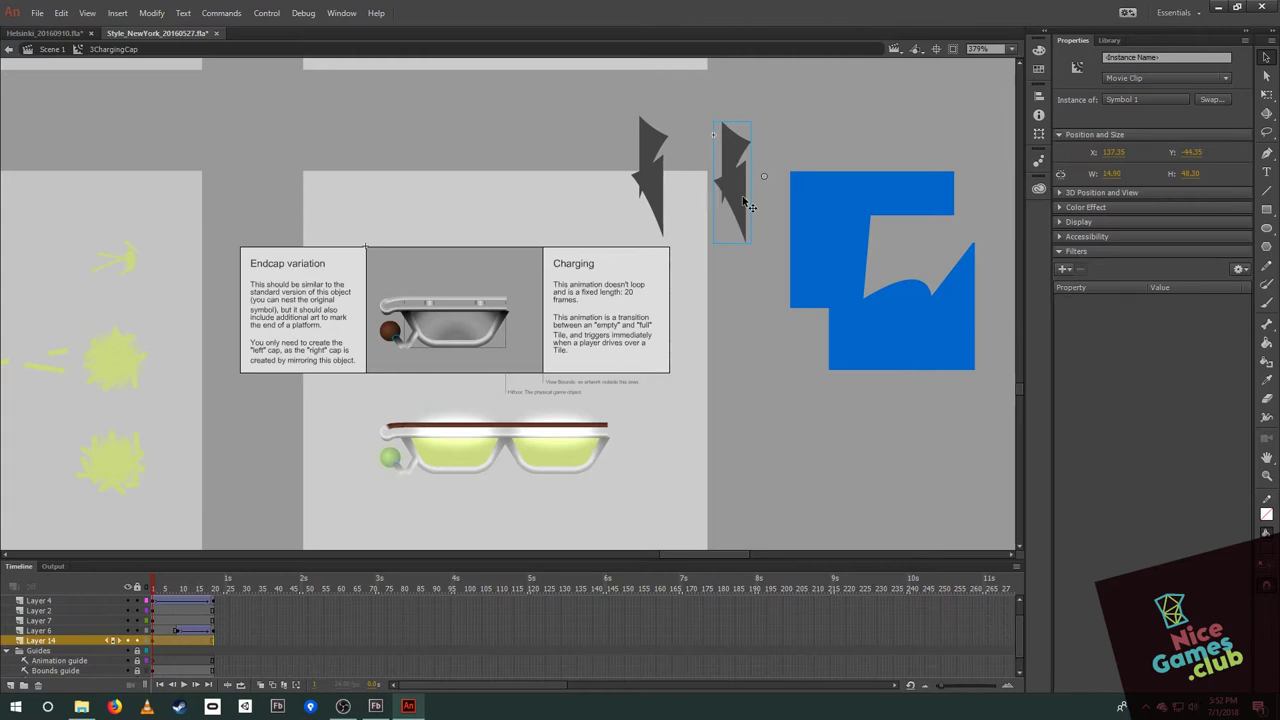
- Bulge the jagged symbol's lower right edge outward in place and shift the instance nearest the blue shape slightly right
double_click(731, 182)
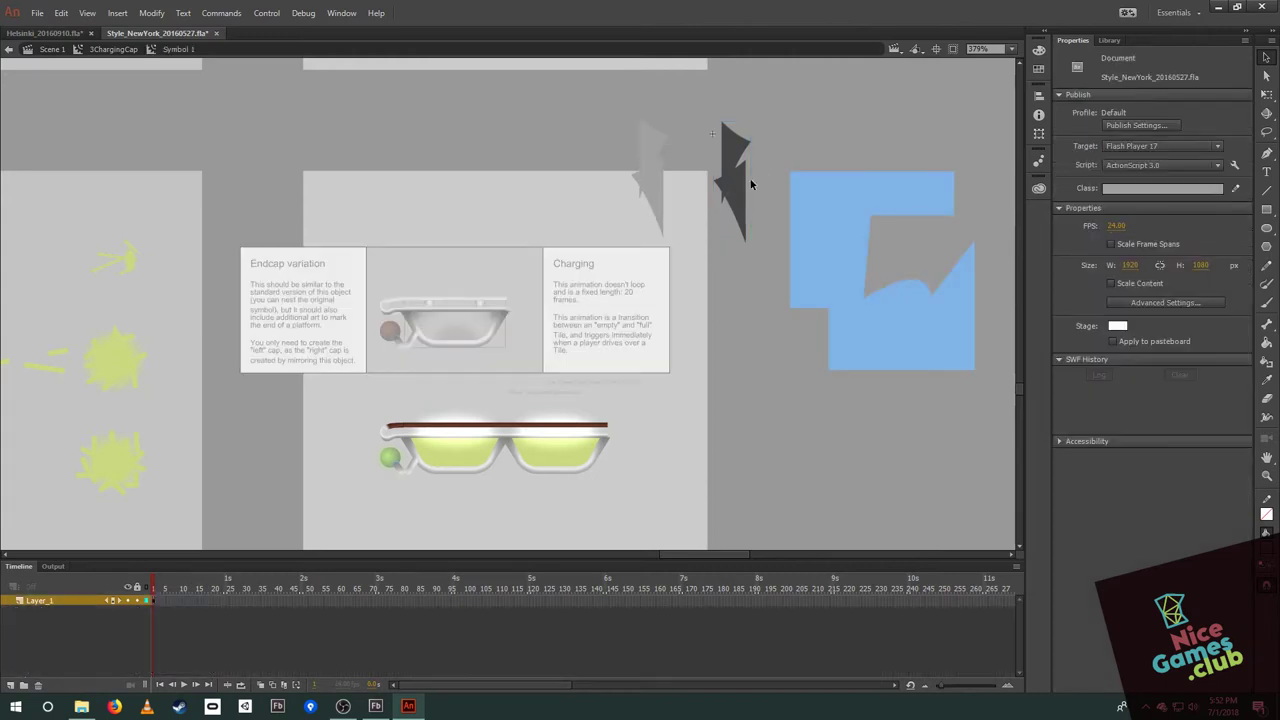
left_click_drag(749, 184, 767, 182)
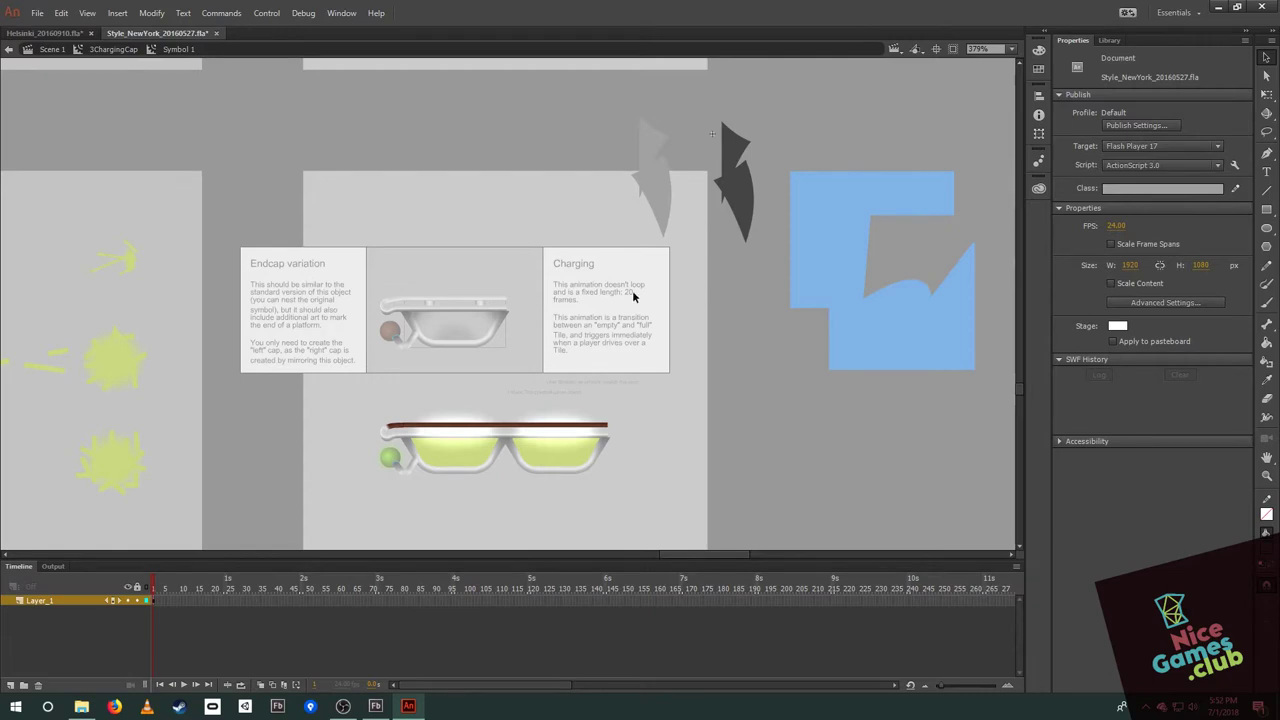
double_click(740, 265)
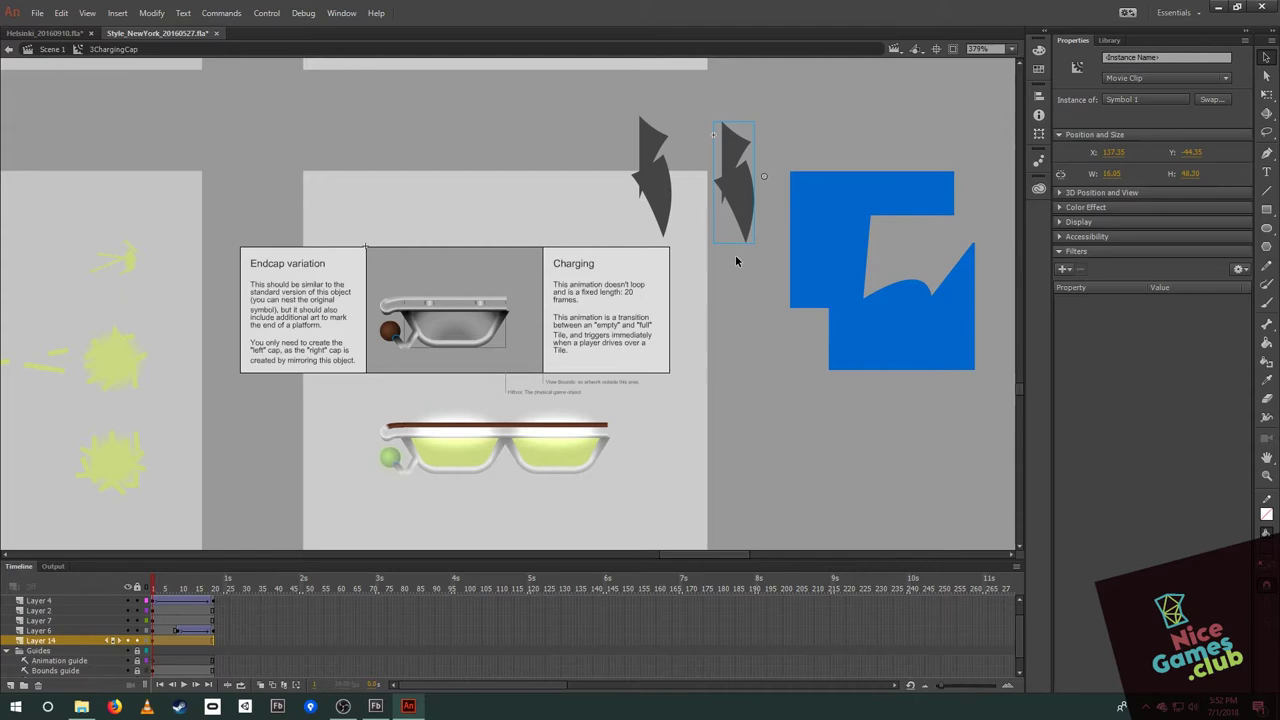
left_click_drag(735, 203, 760, 196)
left_click(716, 205)
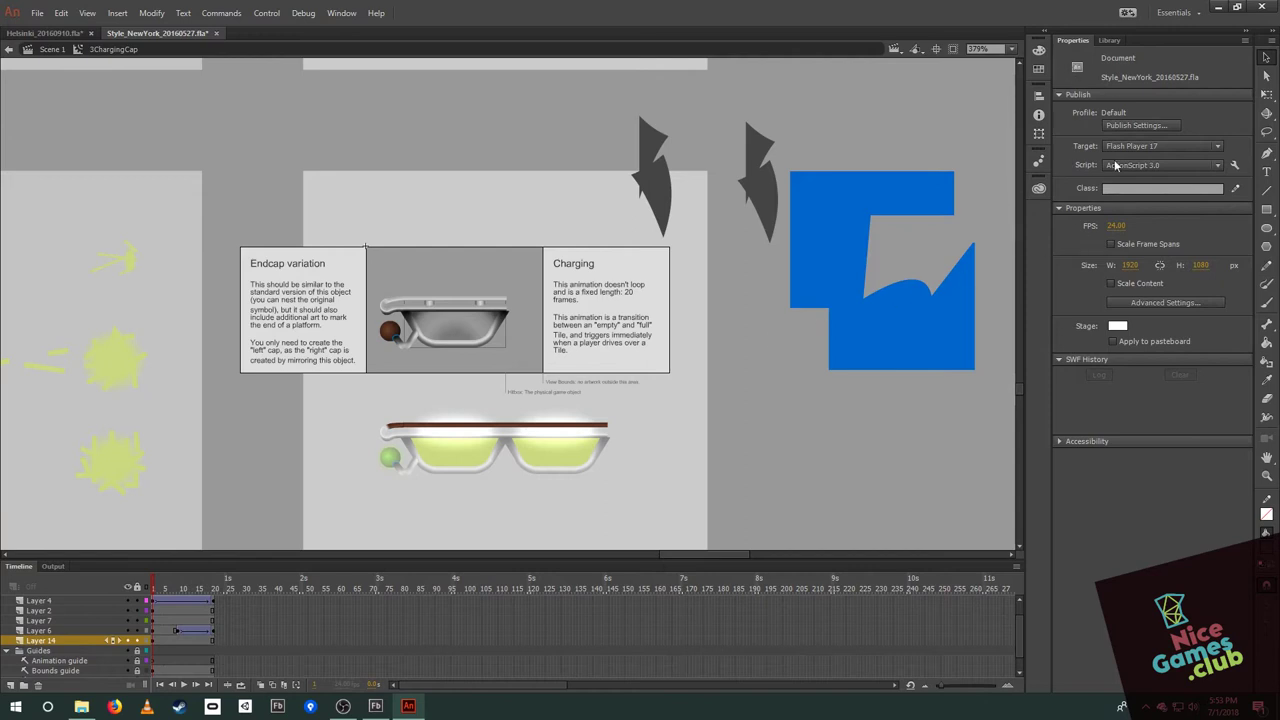
- Preview the Charging symbol in the library's Projectile 0 folder, open the Firing symbol and return to the main scene
left_click(1108, 41)
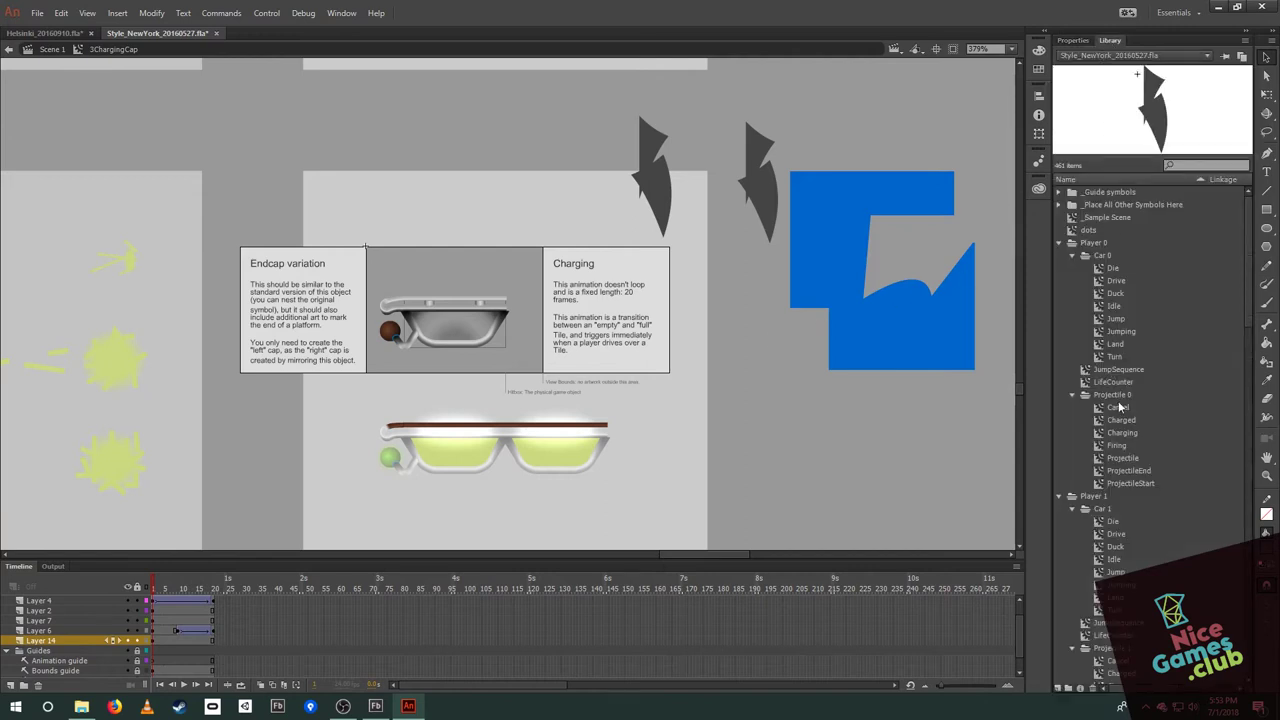
left_click(1120, 432)
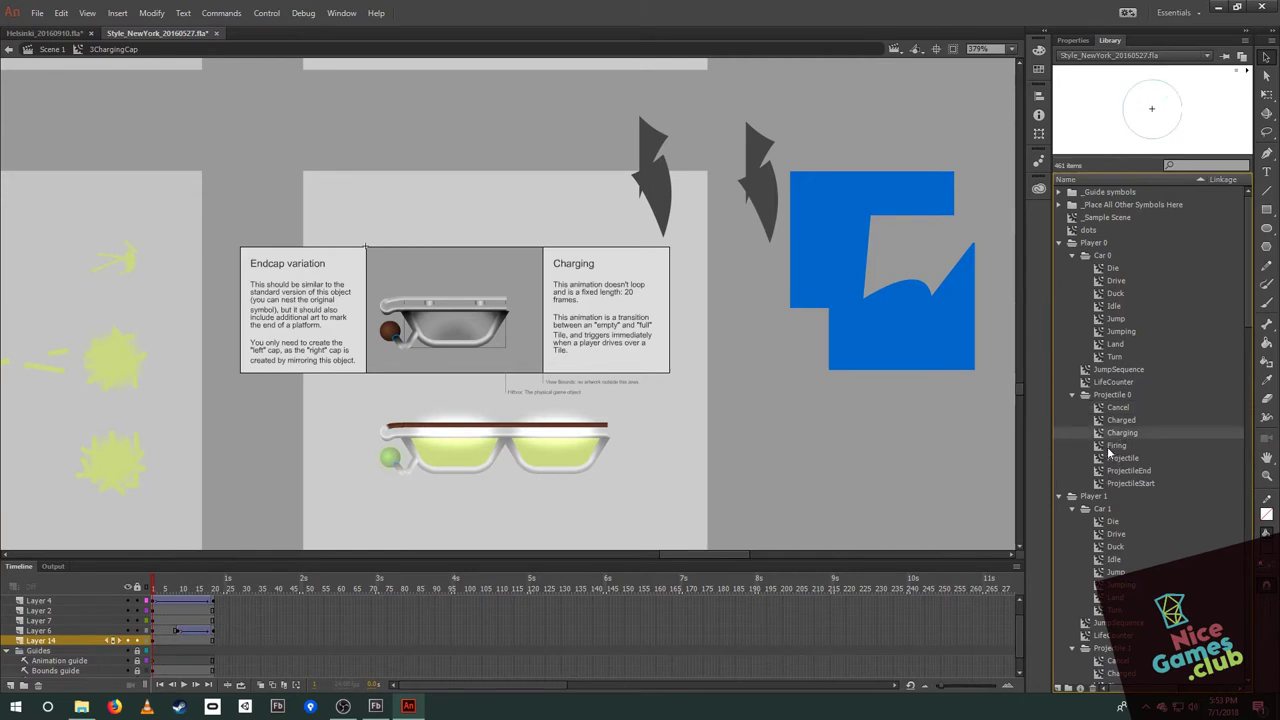
double_click(1102, 446)
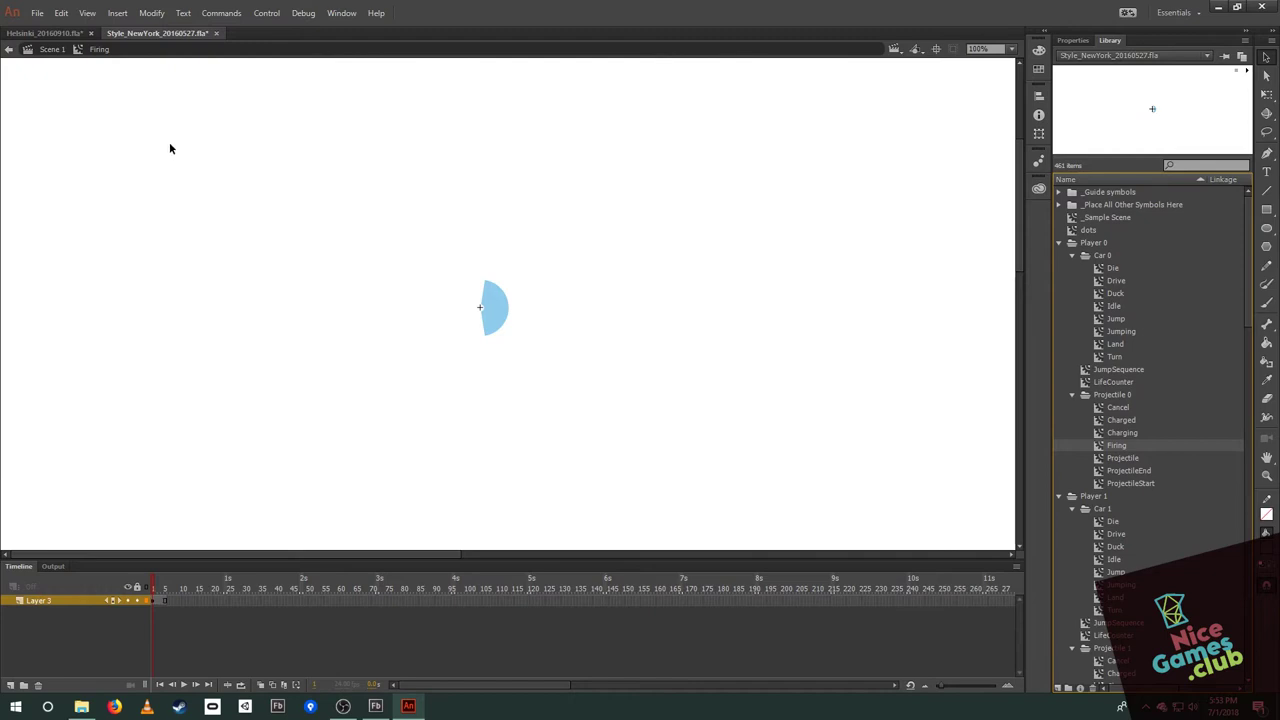
left_click(40, 50)
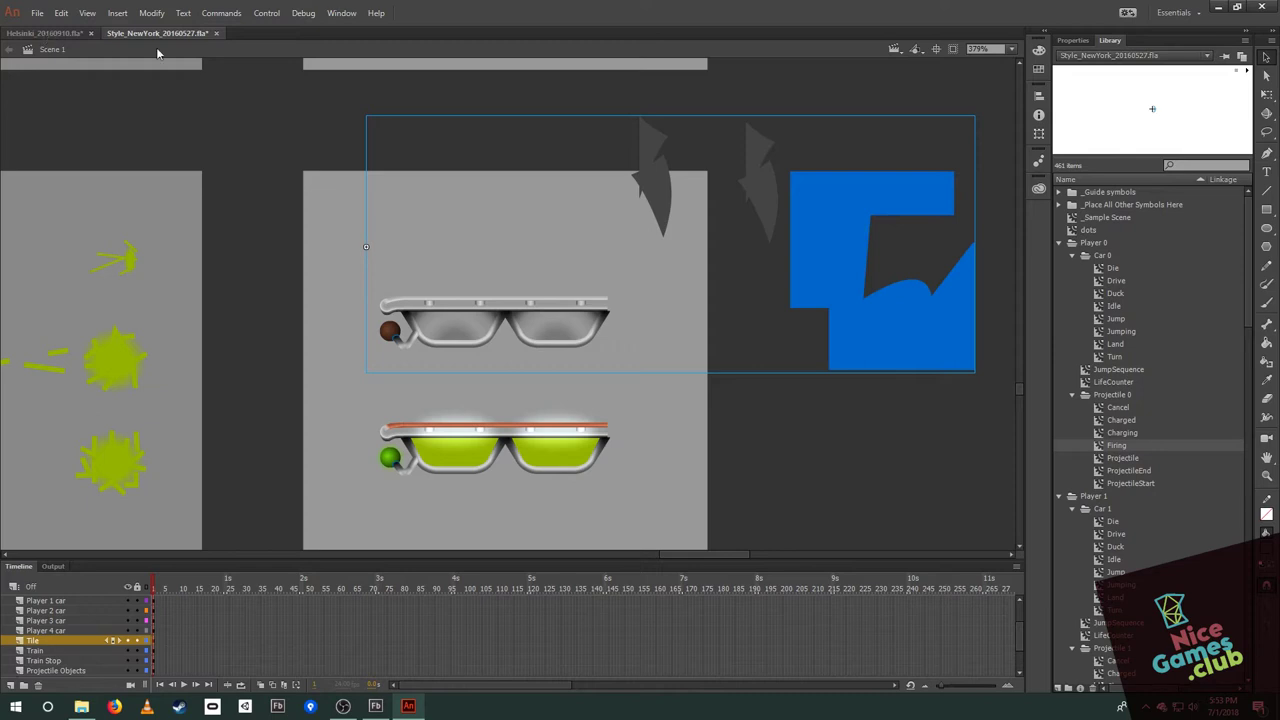
- Delete both jagged grey symbol instances and the blue shape from the charging endcap clip, and return to the main scene
double_click(660, 188)
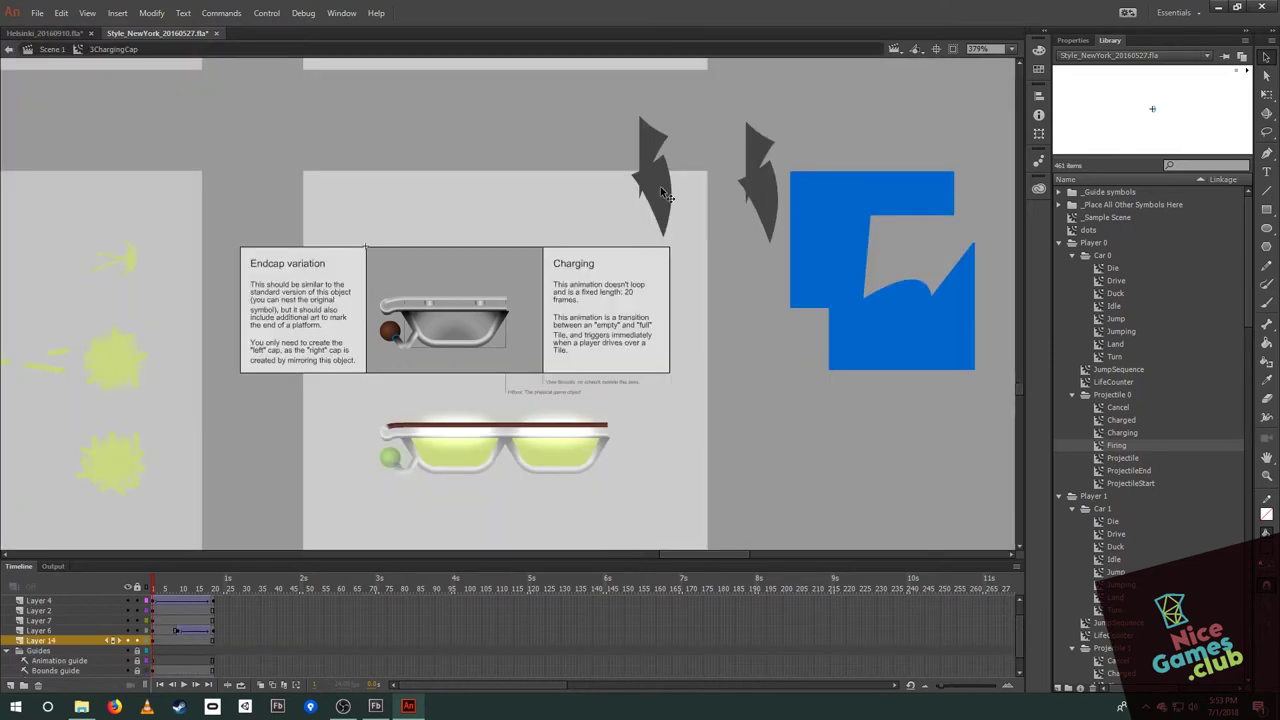
left_click(650, 185)
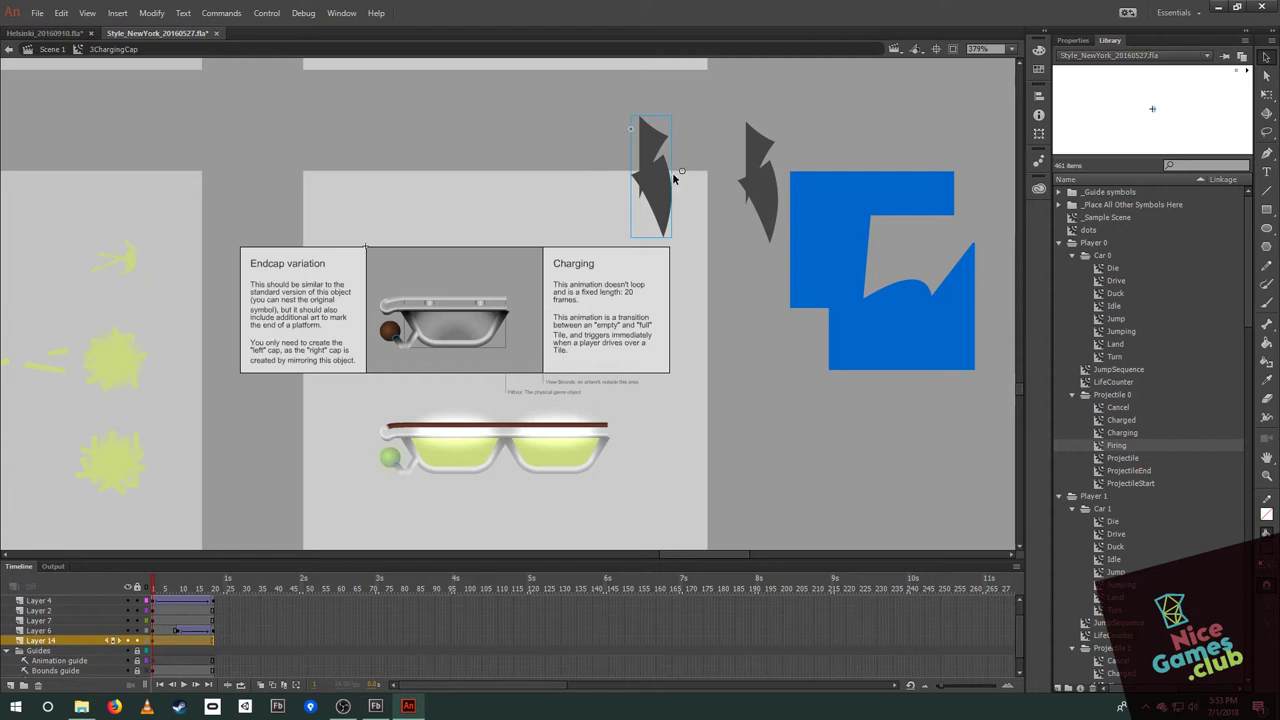
key("Delete")
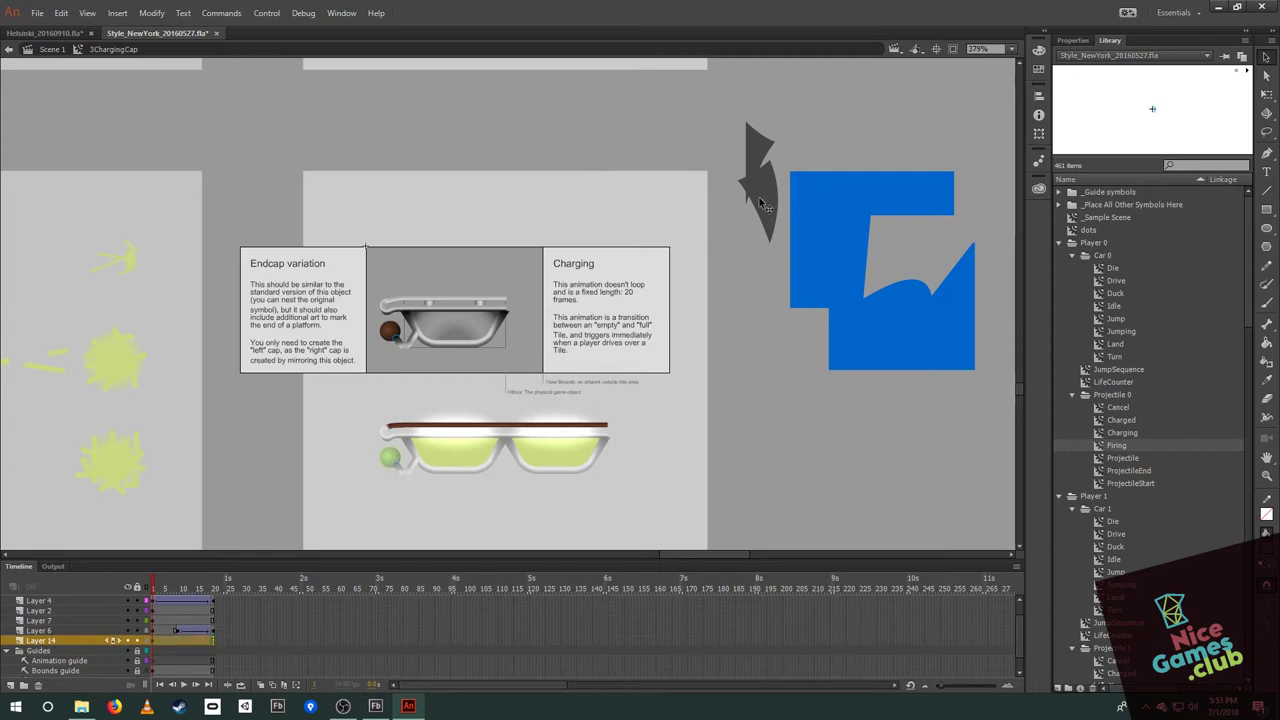
left_click(821, 209)
key("Delete")
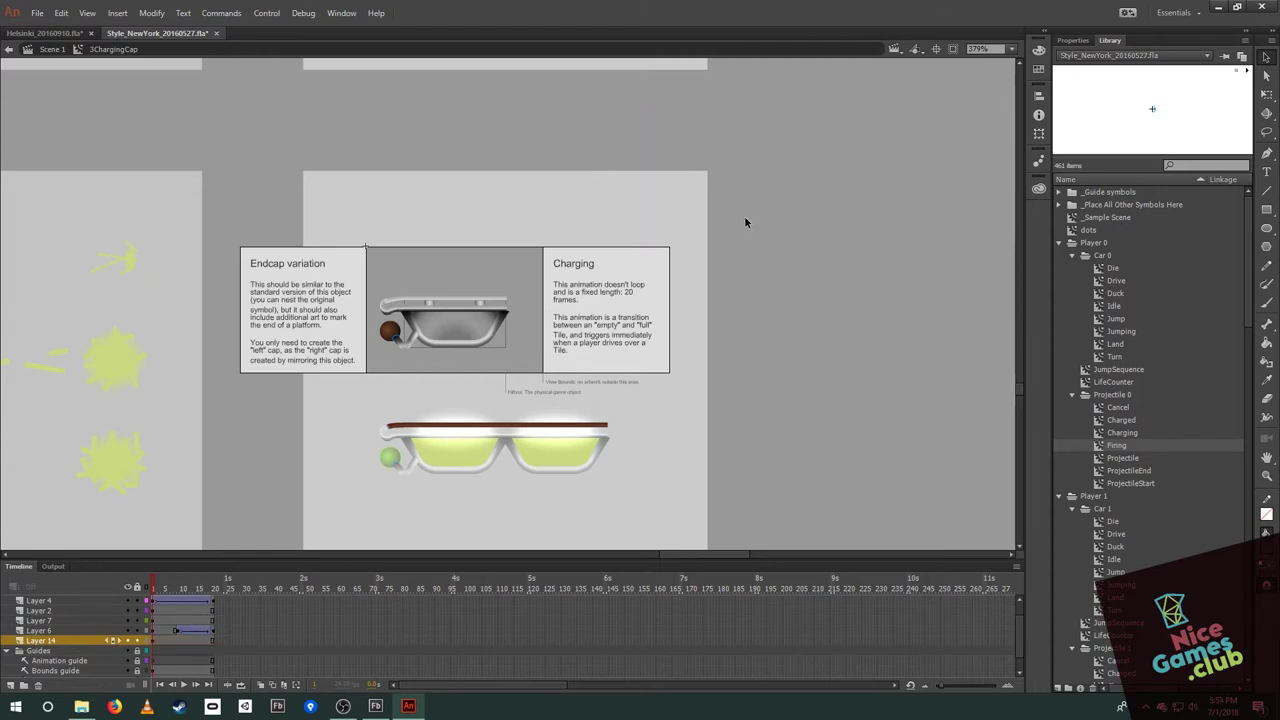
double_click(700, 237)
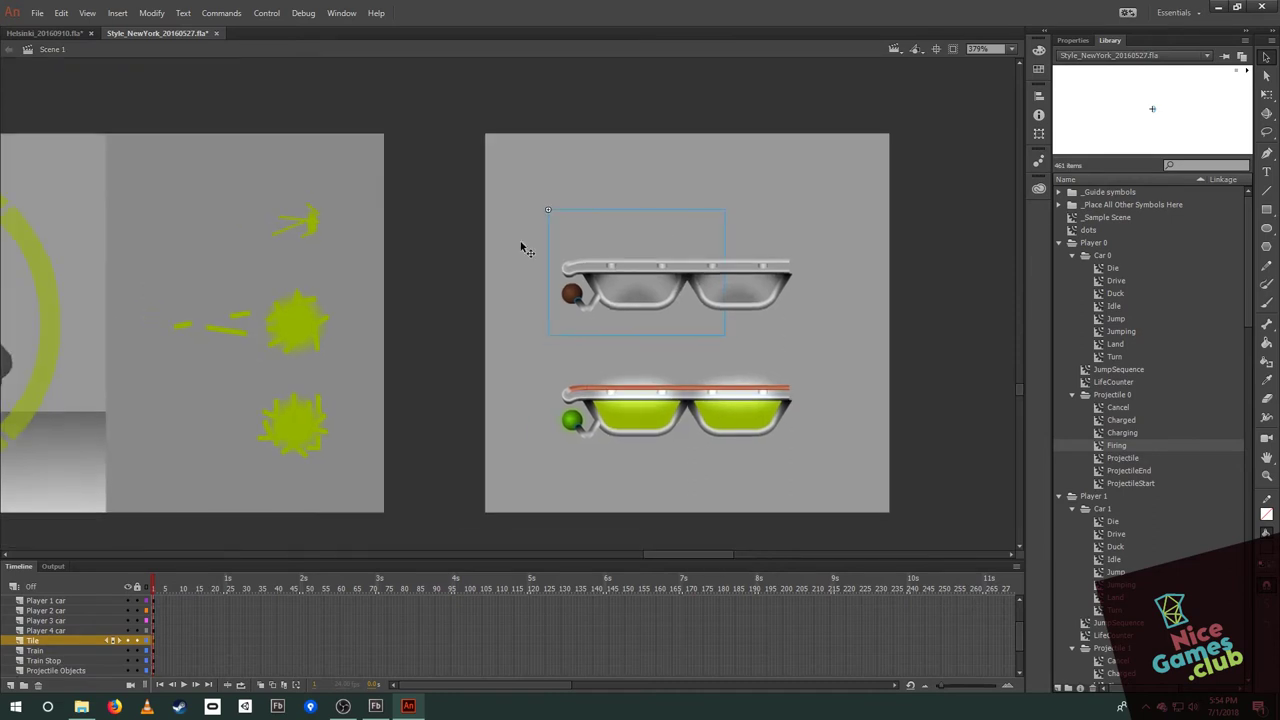
- Open the green projectile and its nested Projectile symbol for editing in place, and return to the main scene
left_click(312, 328)
double_click(308, 327)
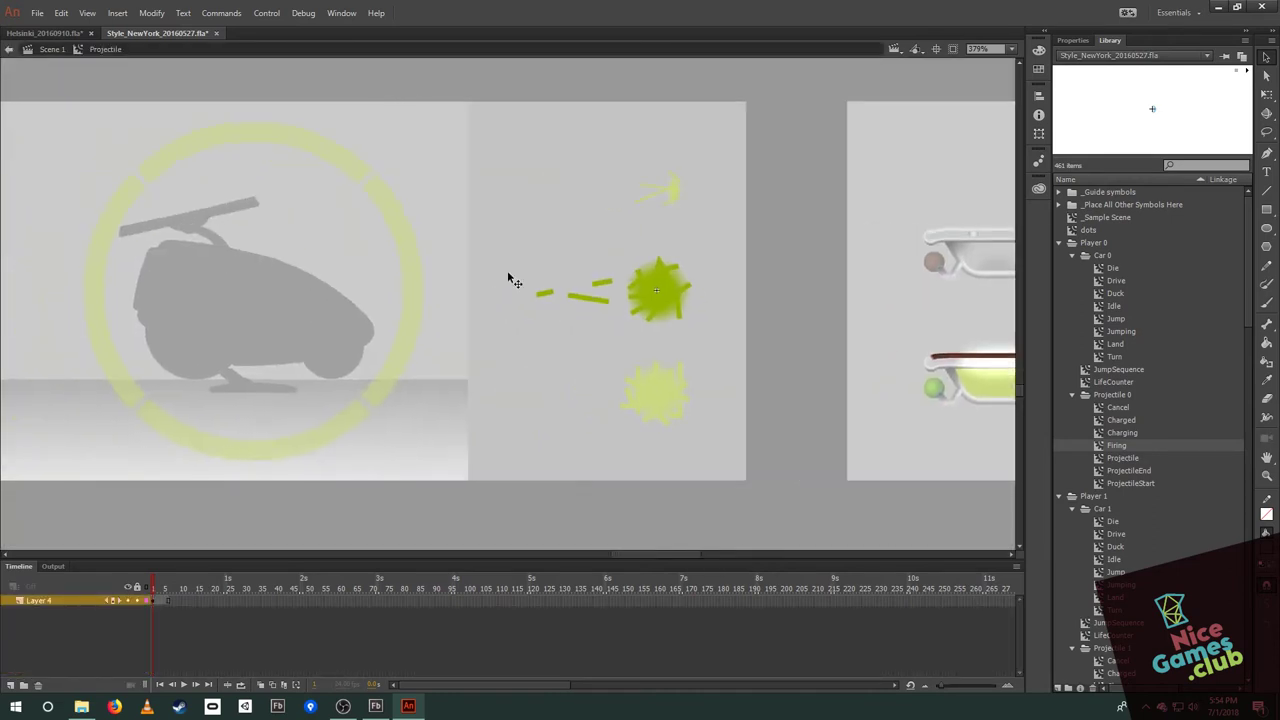
double_click(507, 270)
left_click(472, 271)
double_click(559, 305)
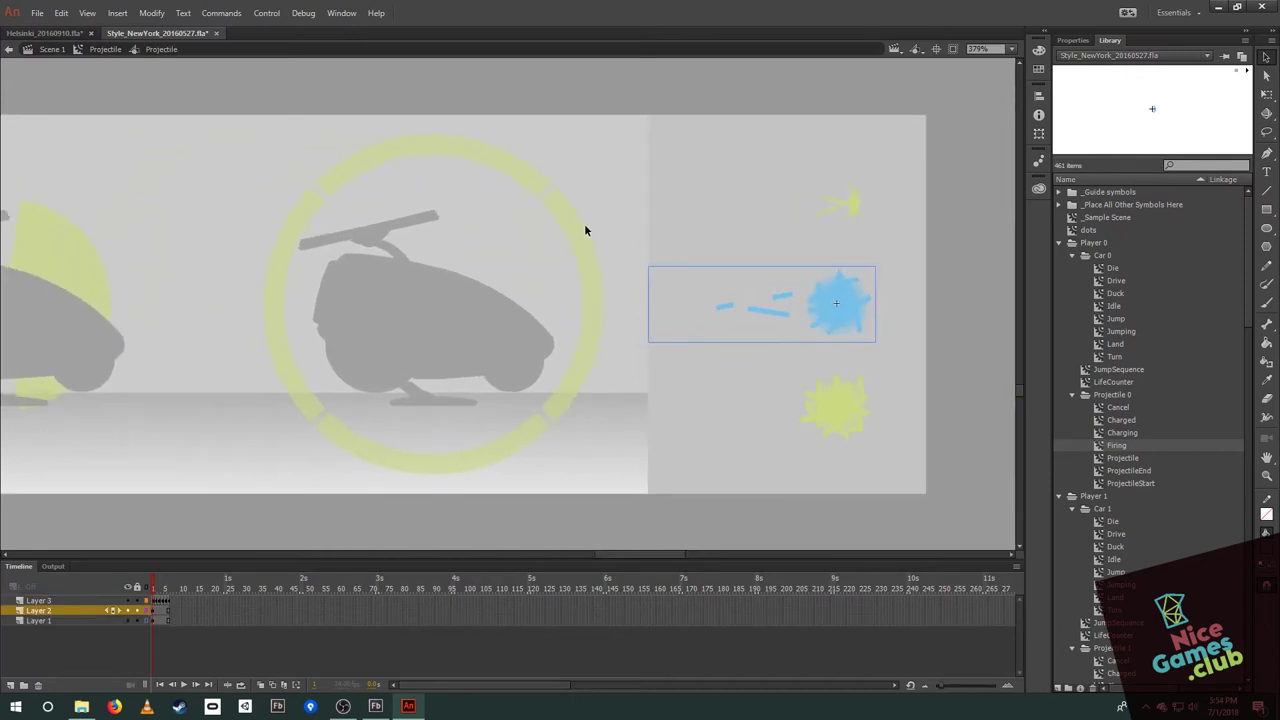
double_click(601, 228)
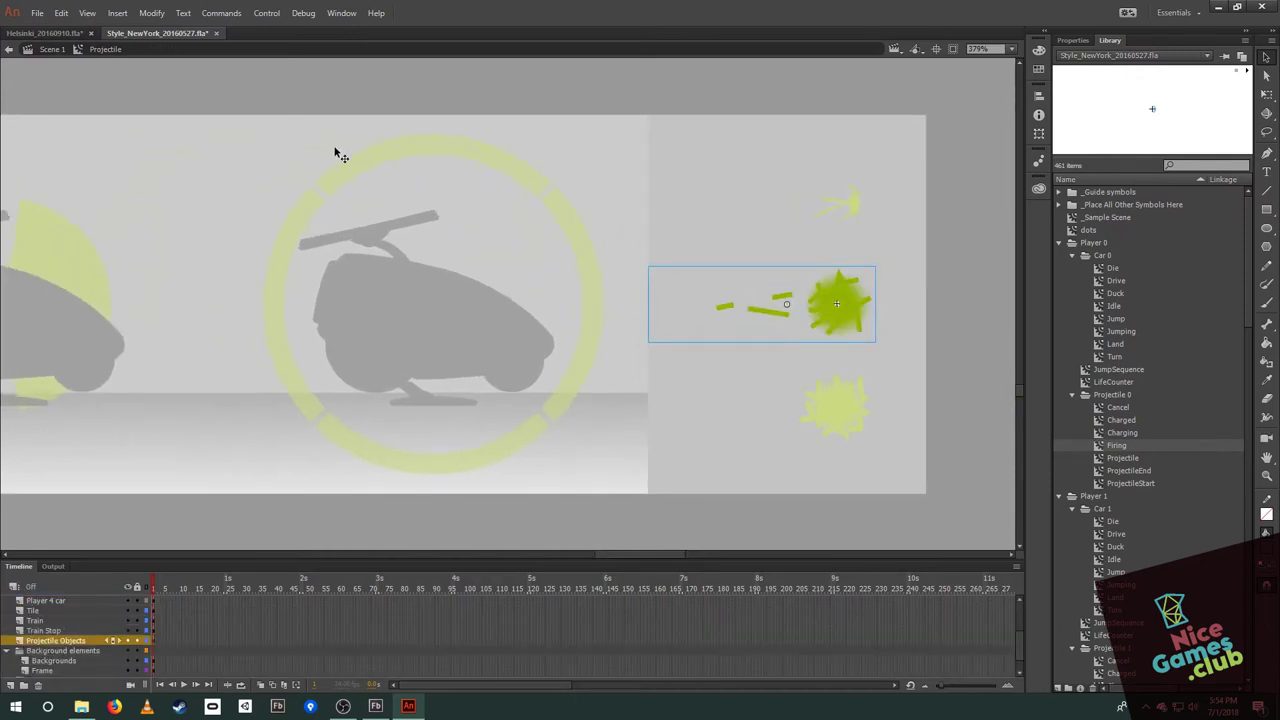
scroll(365, 276, "down", 3)
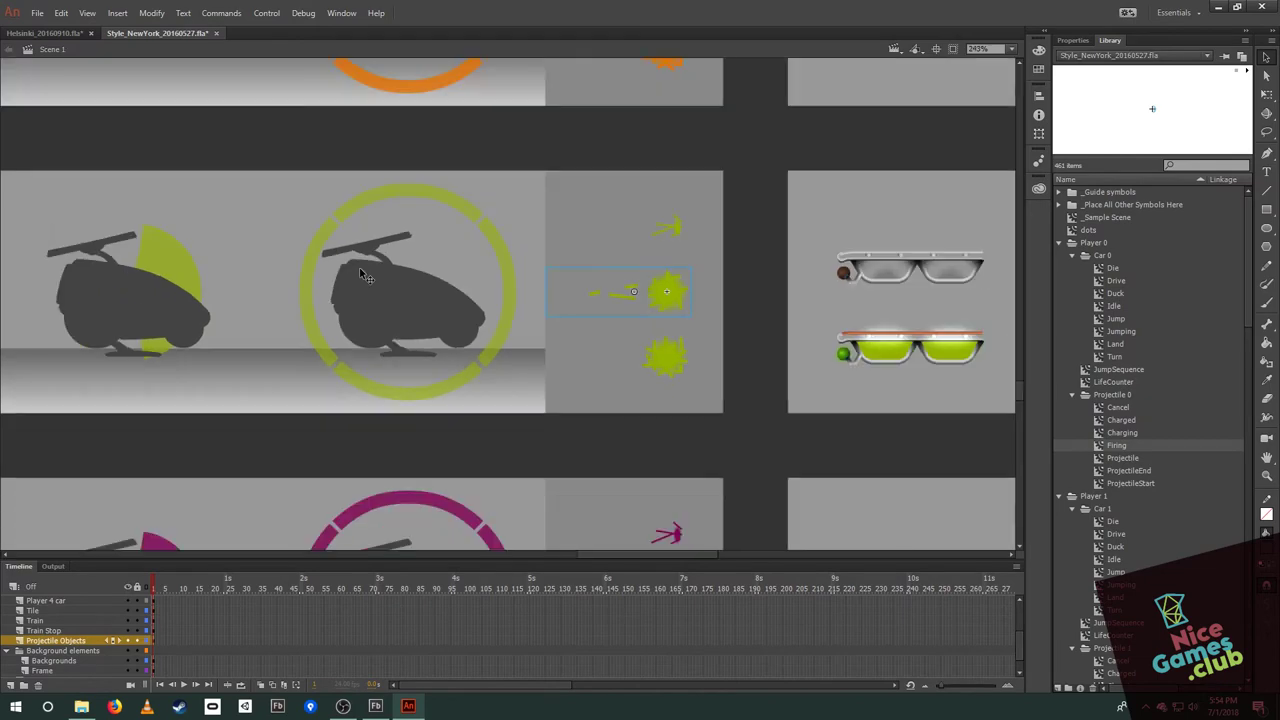
- Switch to Flash Builder and examine the turn and easeBackCamera functions in Player.as
left_click(375, 706)
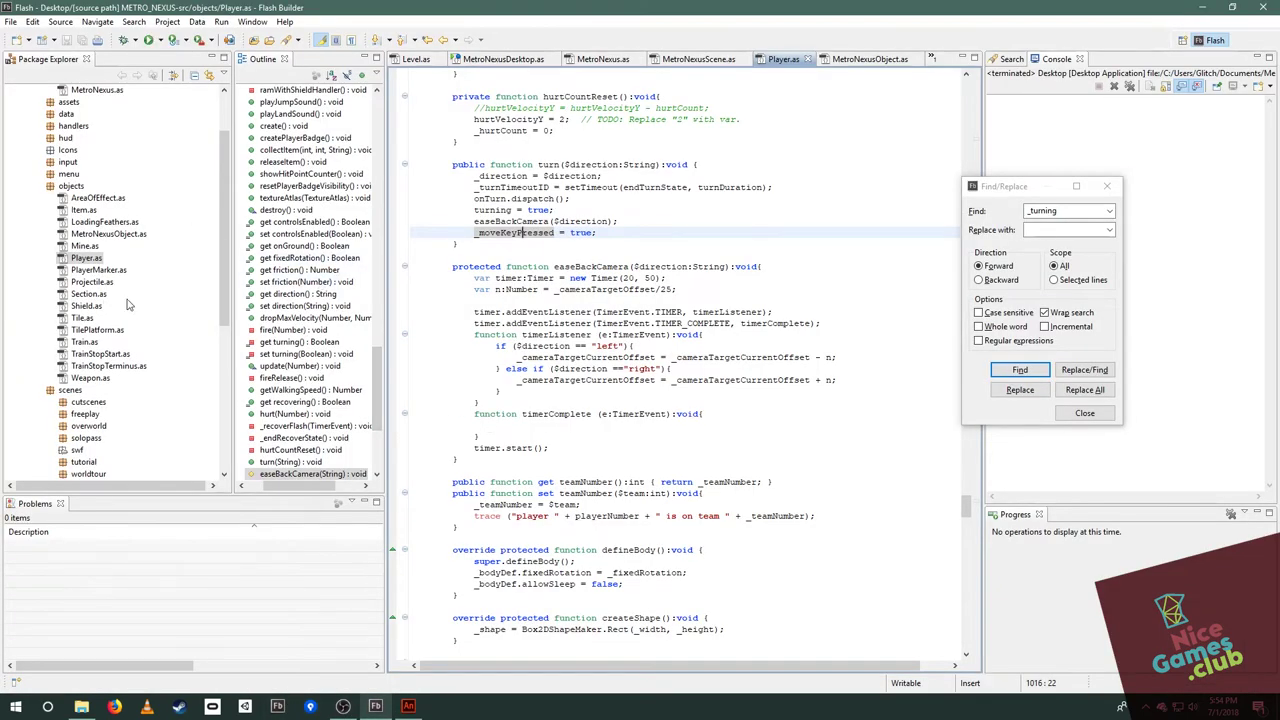
scroll(108, 316, "down", 2)
scroll(110, 320, "up", 2)
mouse_move(555, 380)
scroll(478, 298, "up", 5)
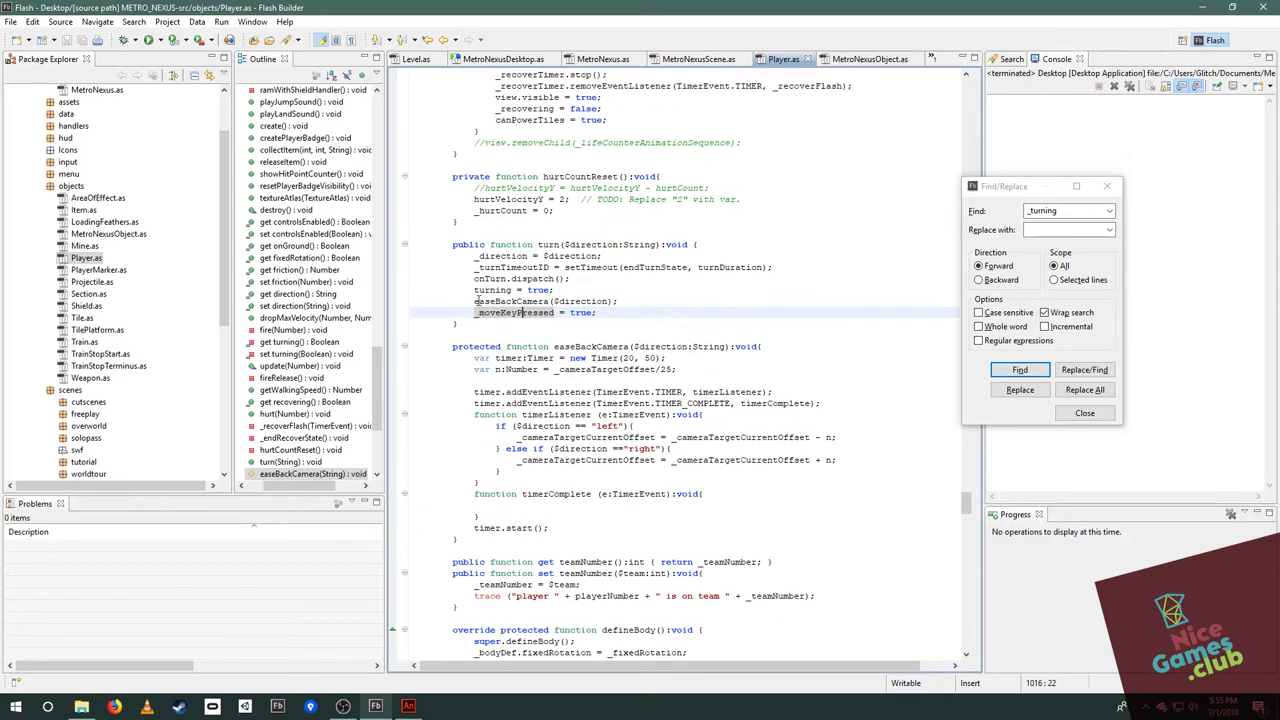
- Open MetroNexusScene.as and look through the project's objects and scenes packages
left_click(699, 61)
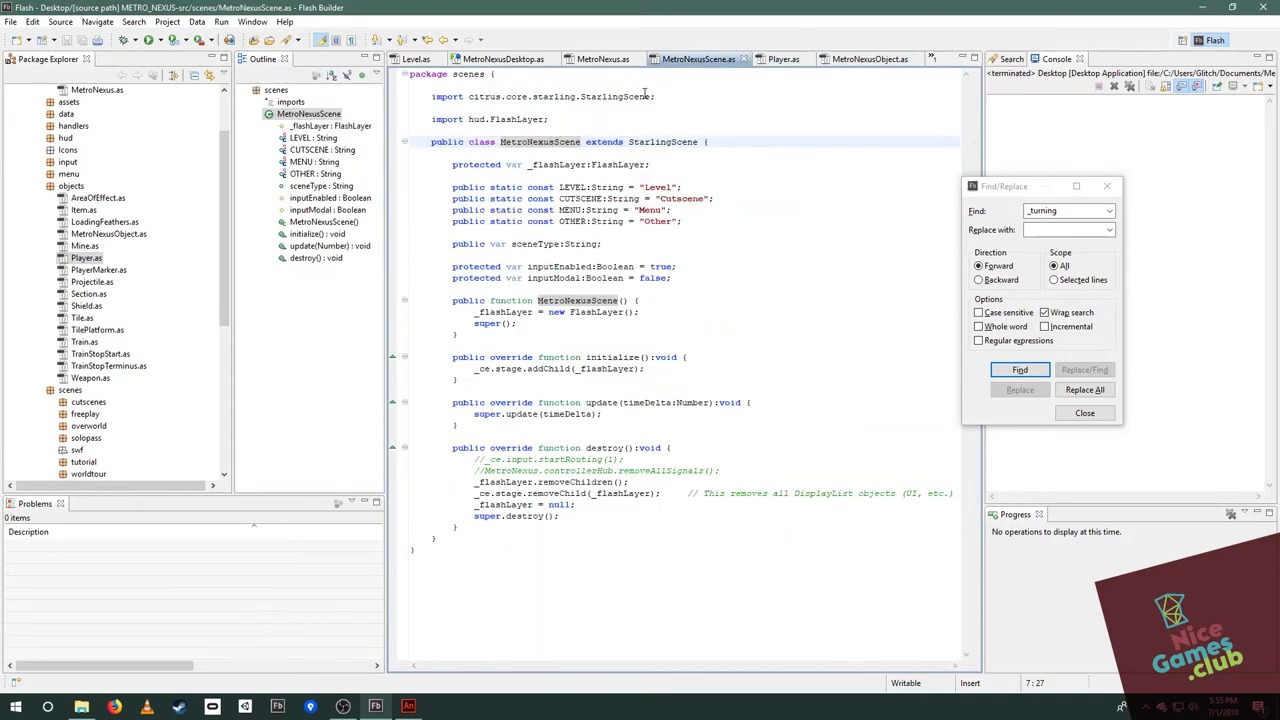
scroll(110, 290, "down", 7)
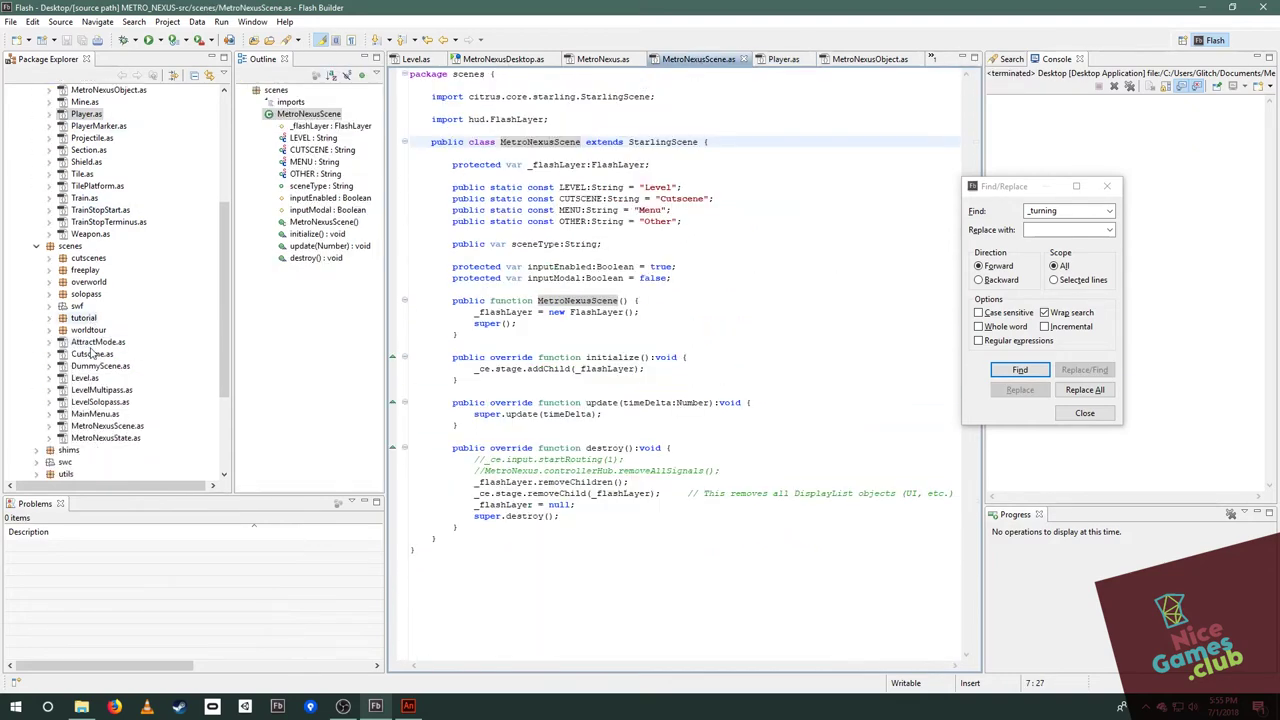
scroll(98, 326, "up", 9)
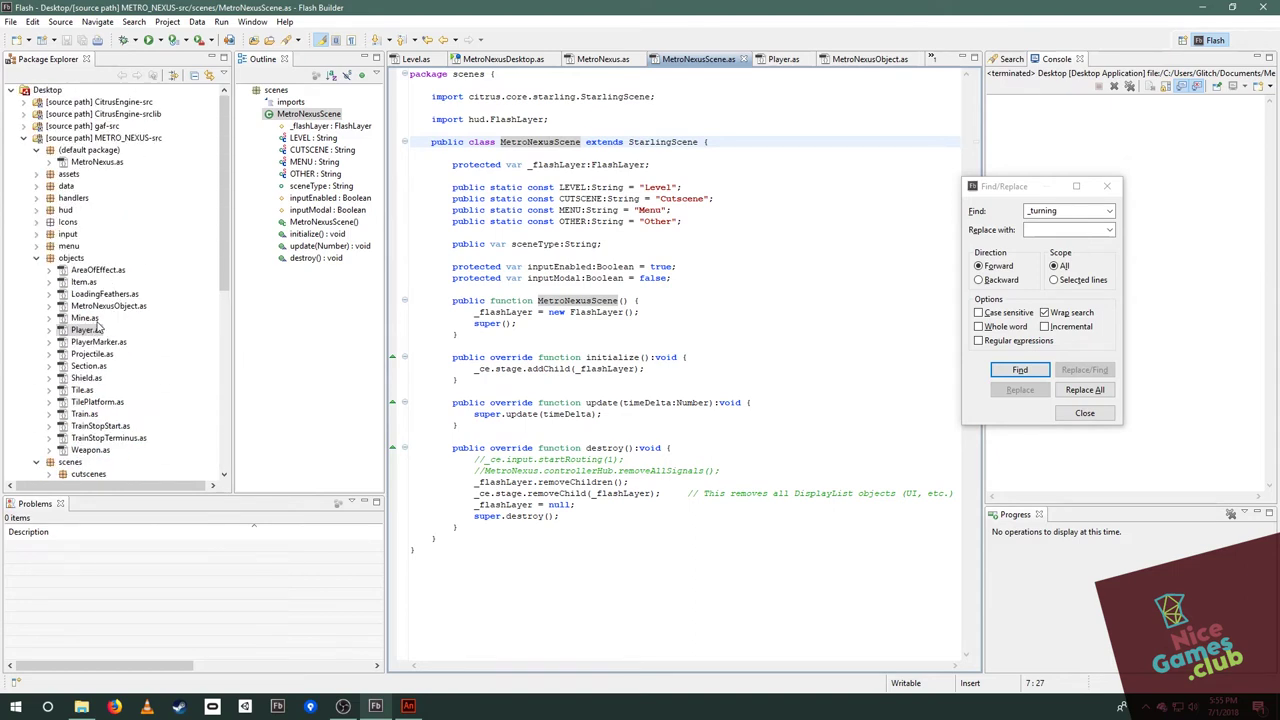